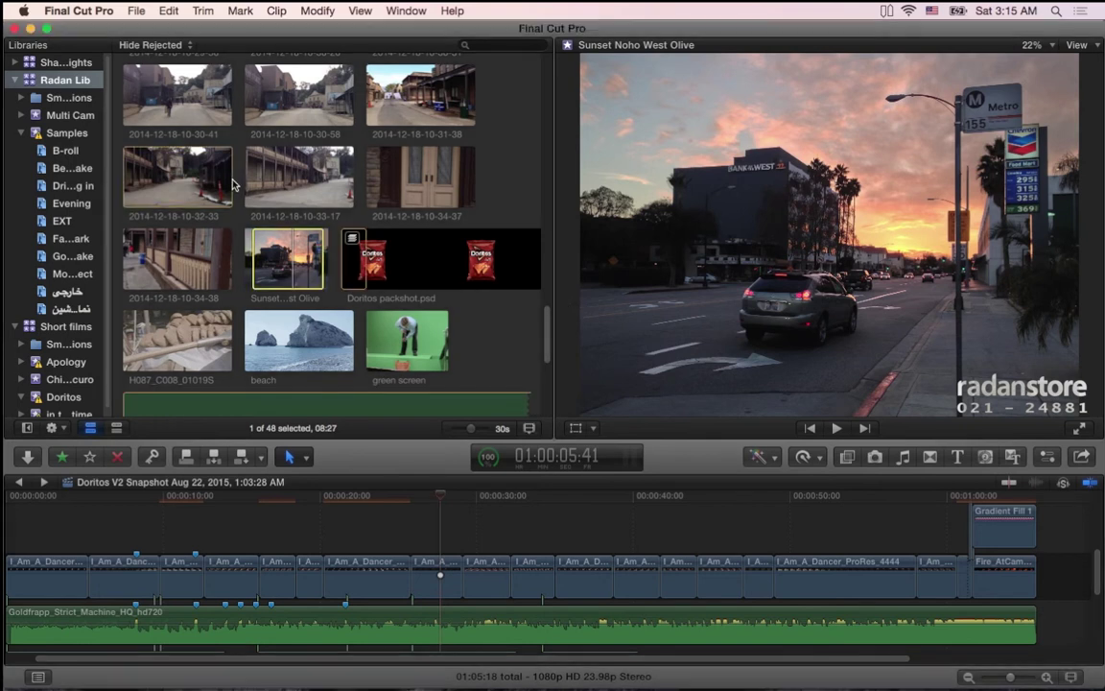
# Open Final Cut Pro's File menu while the Radan Lib library is open.
pyautogui.scroll(2, 112, 100)
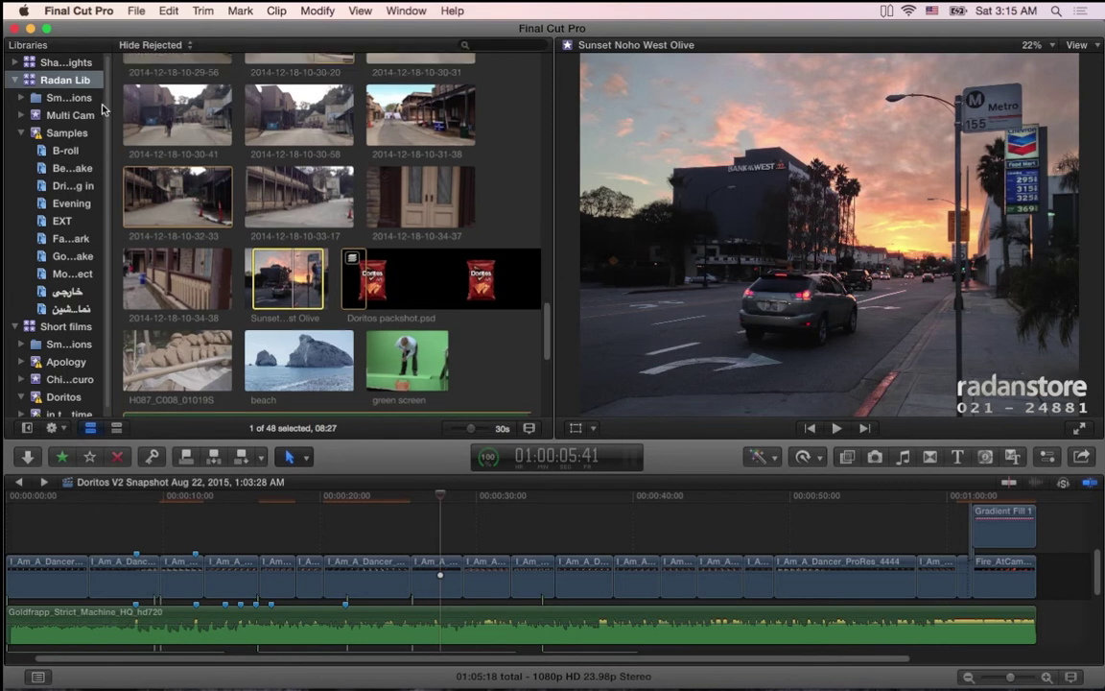
pyautogui.click(137, 10)
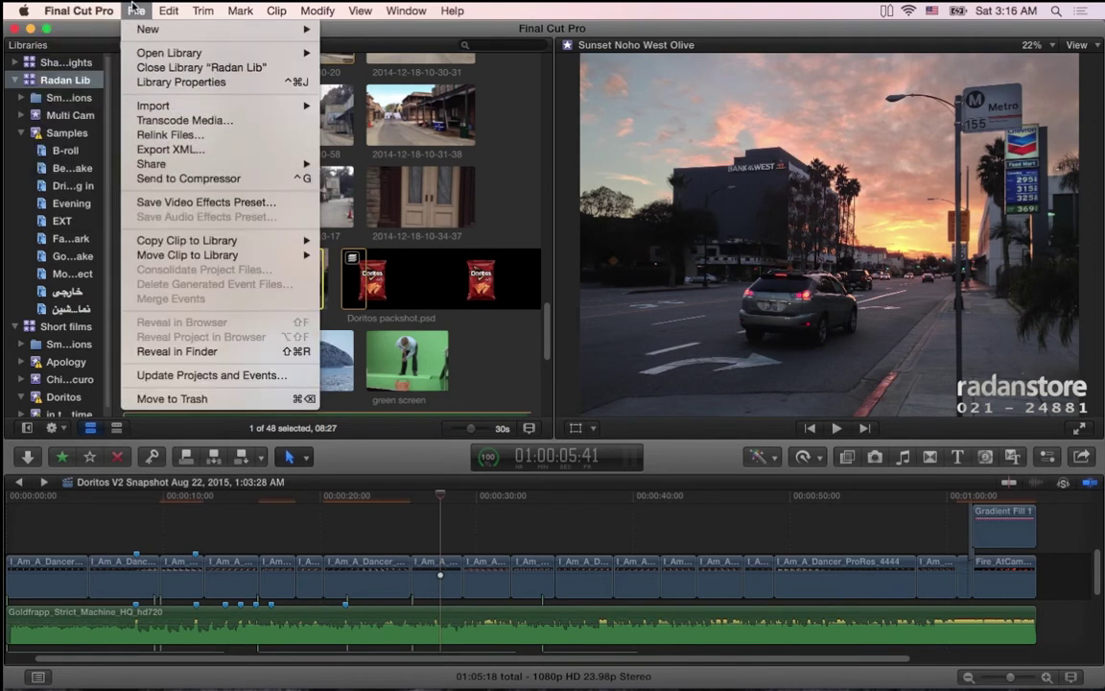
# Show Radan Lib's Library Properties and open its storage-location settings via Modify Settings.
pyautogui.click(182, 85)
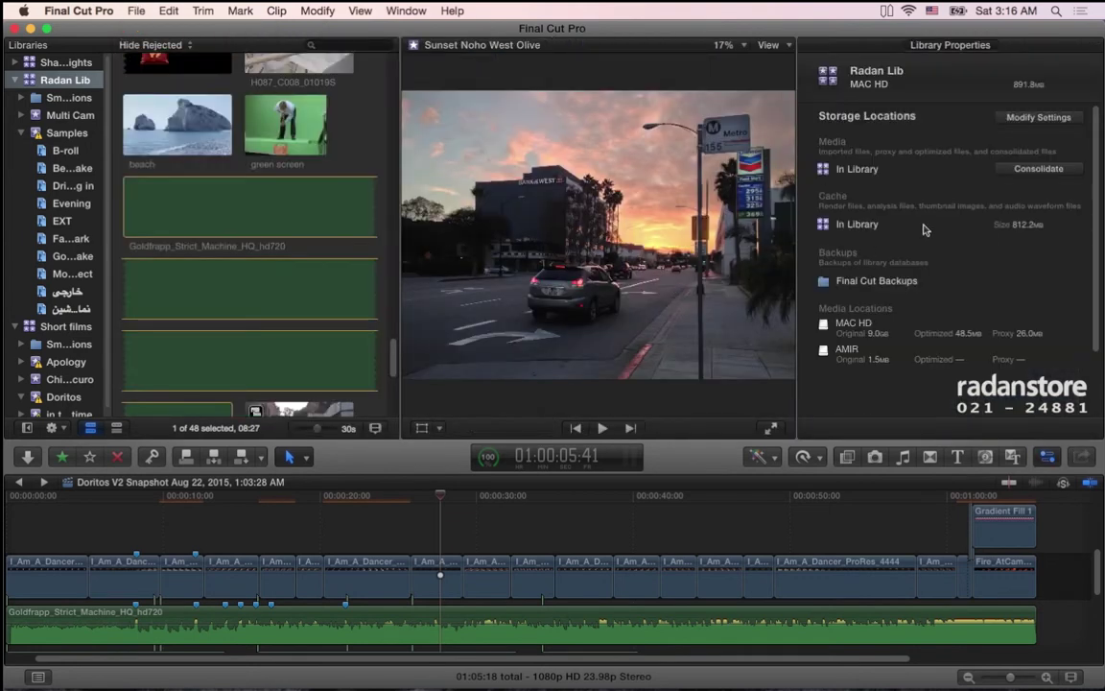
pyautogui.press('super+Tab')
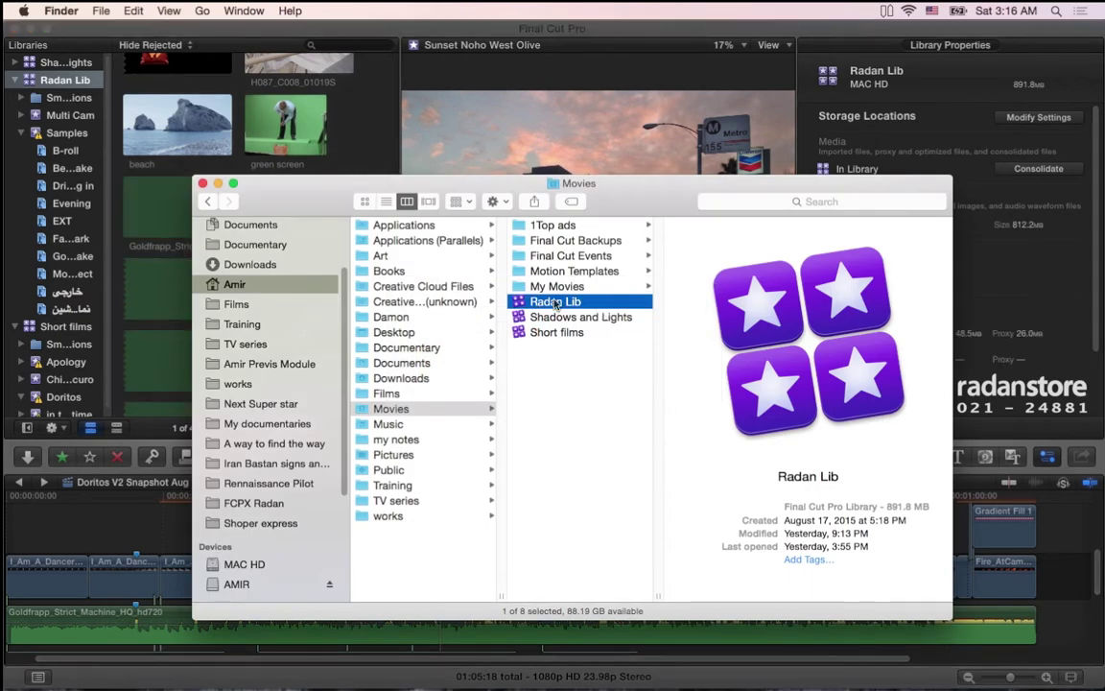
pyautogui.press('super+Tab')
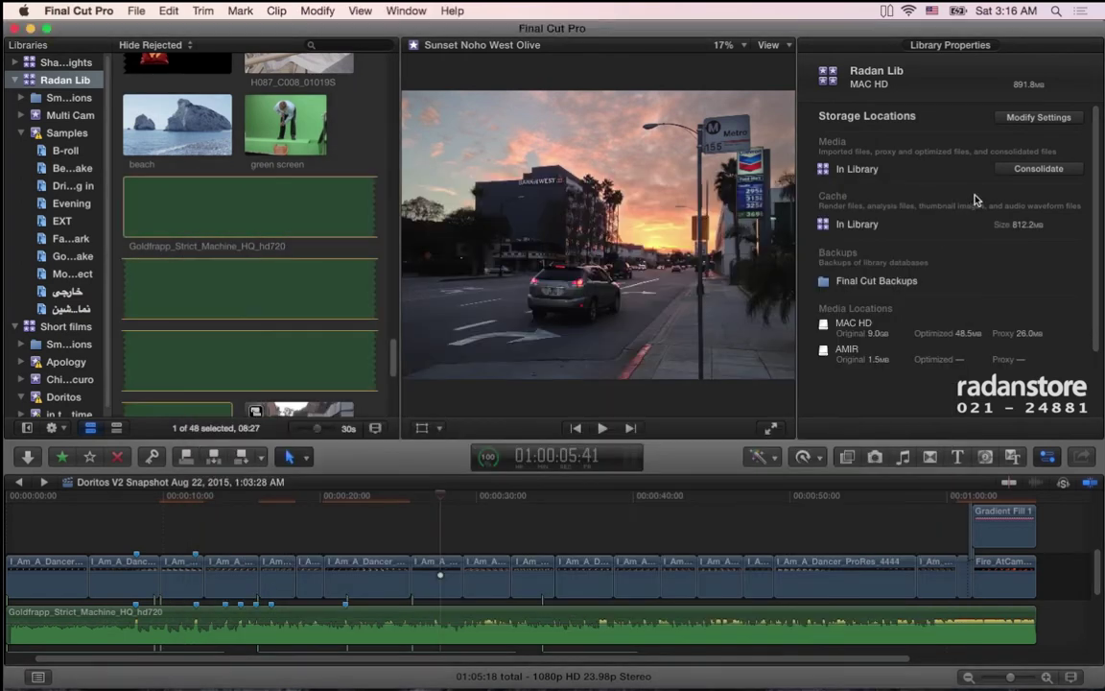
pyautogui.click(1017, 123)
# In Finder, show Radan Lib's package contents and arrange the window beside the storage settings.
pyautogui.press('super+Tab')
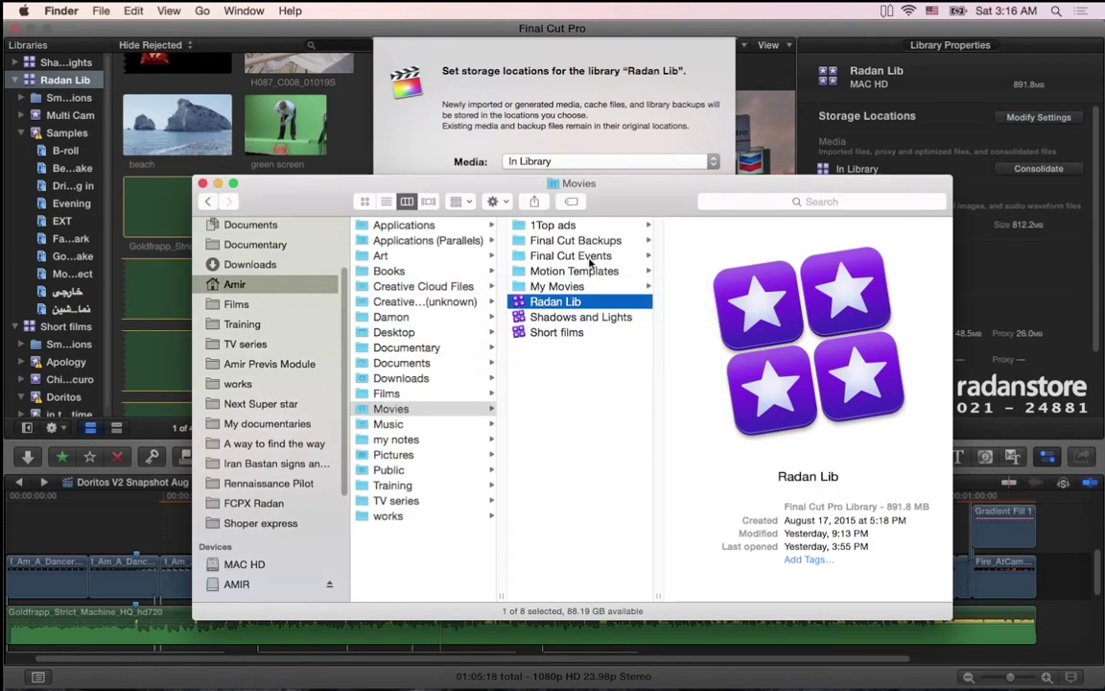
pyautogui.moveTo(614, 184); pyautogui.dragTo(466, 265)
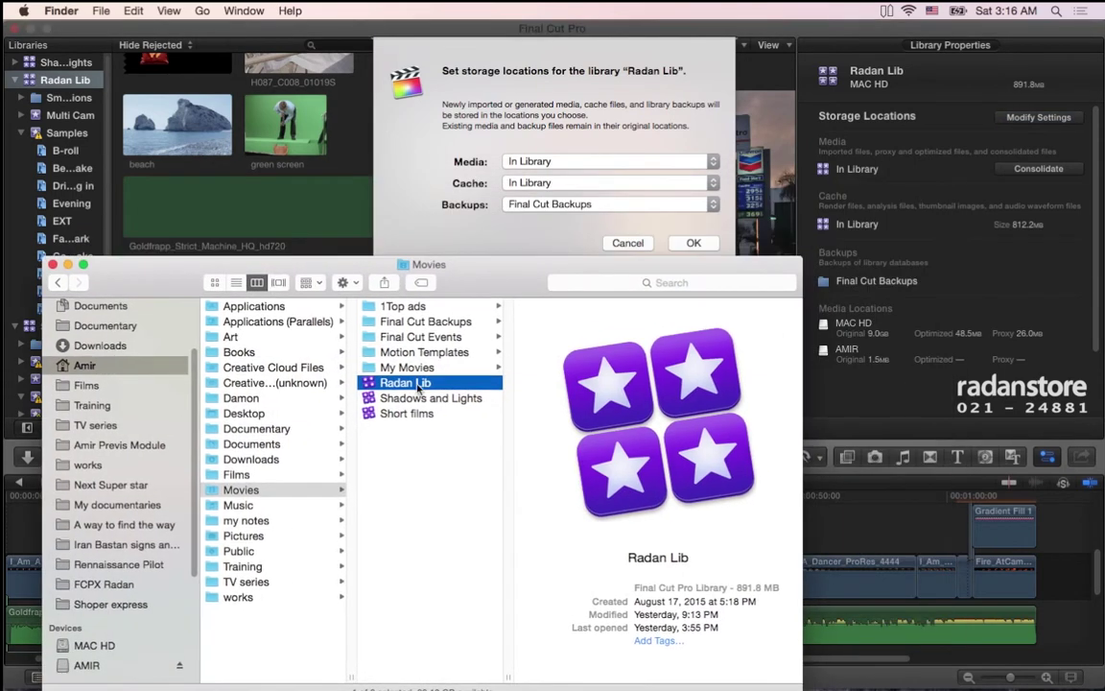
pyautogui.rightClick(428, 376)
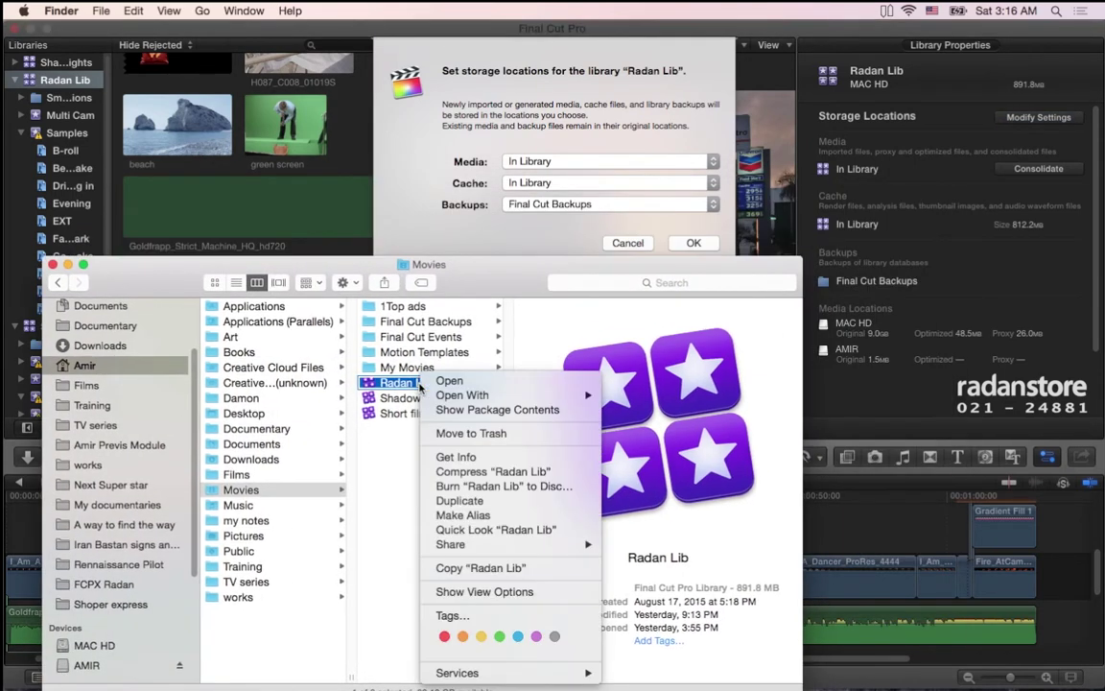
pyautogui.click(460, 411)
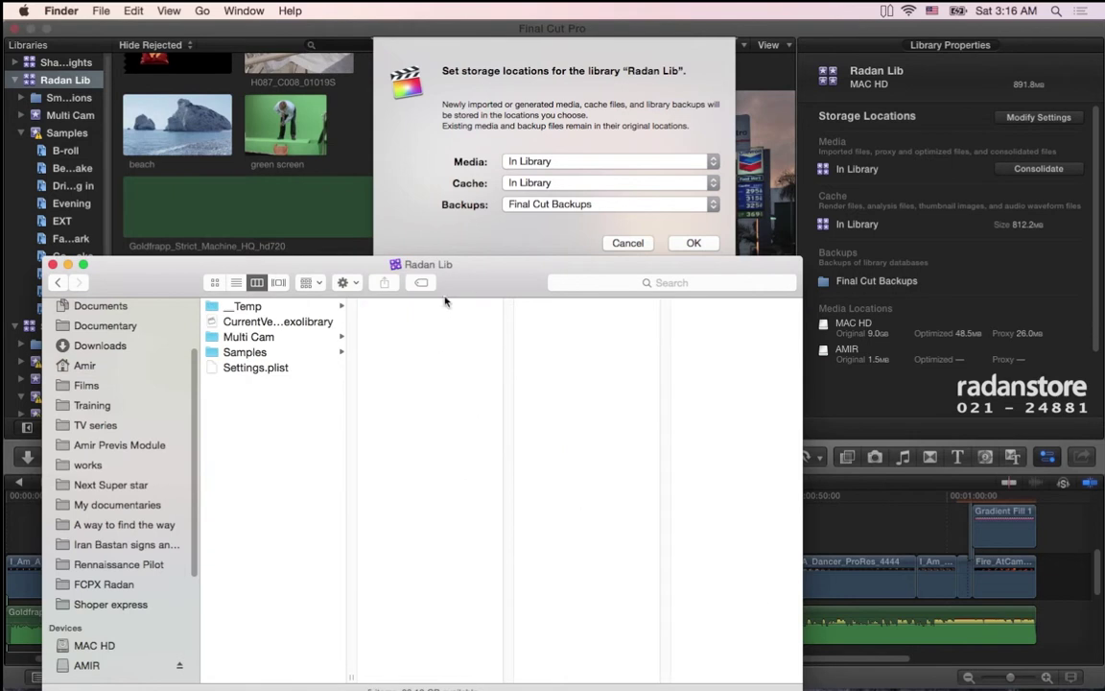
pyautogui.moveTo(444, 300); pyautogui.dragTo(453, 240)
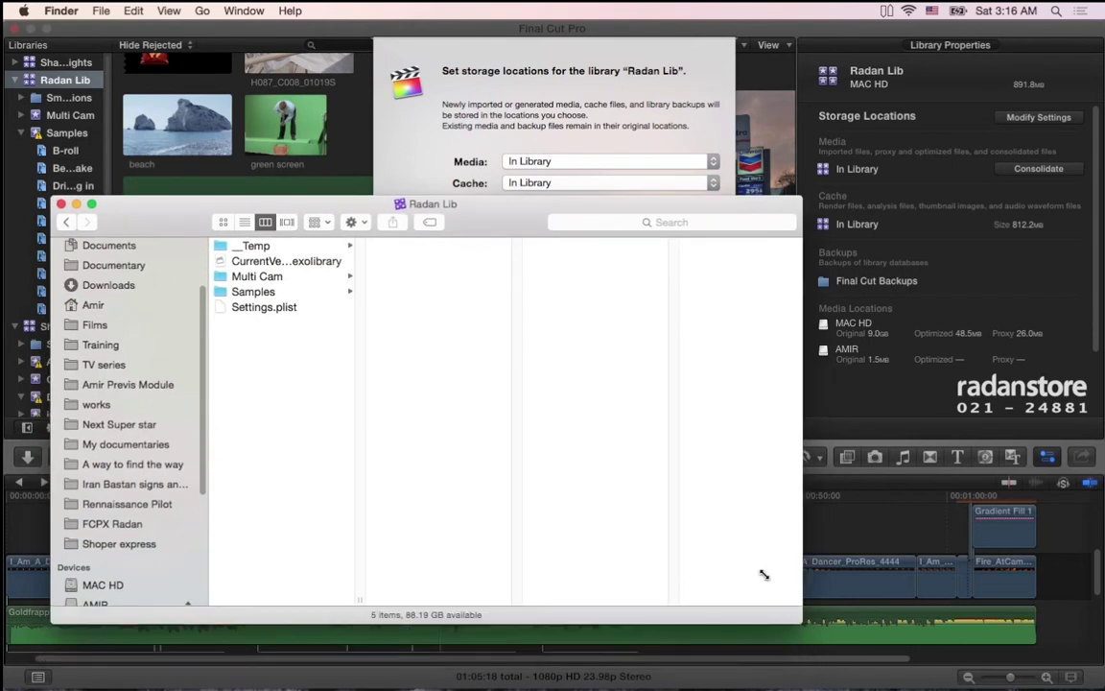
pyautogui.moveTo(764, 573); pyautogui.dragTo(676, 480)
pyautogui.moveTo(506, 230); pyautogui.dragTo(537, 333)
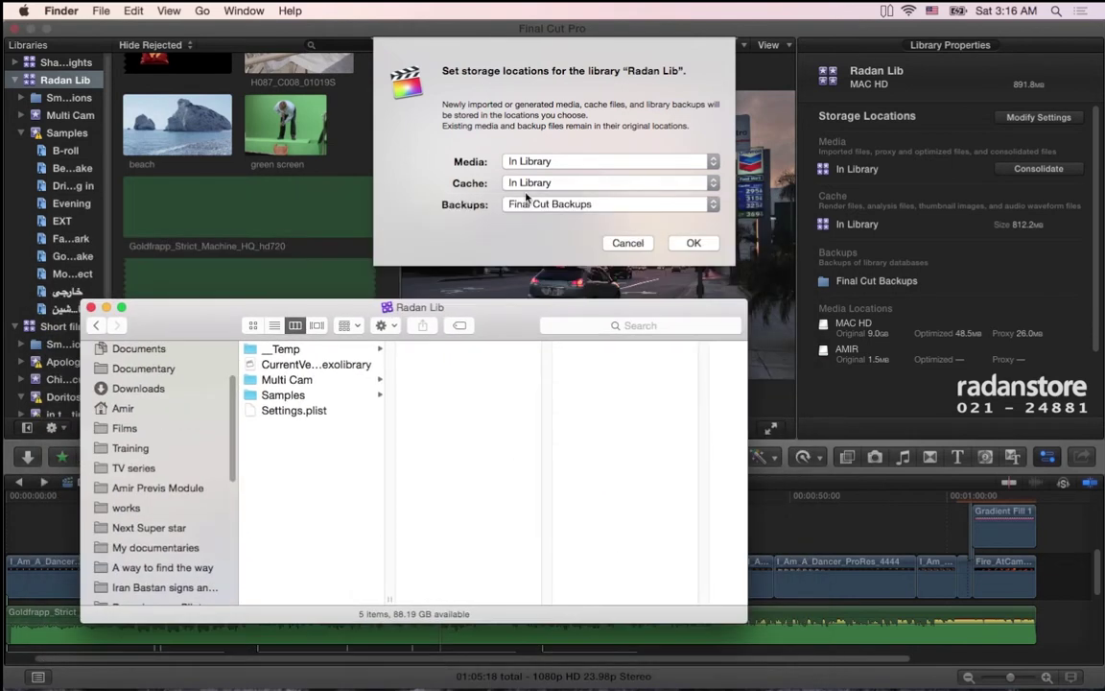
# Browse into the Samples event folder, then show Final Cut Pro's Media storage choices, still In Library.
pyautogui.click(316, 380)
pyautogui.click(327, 394)
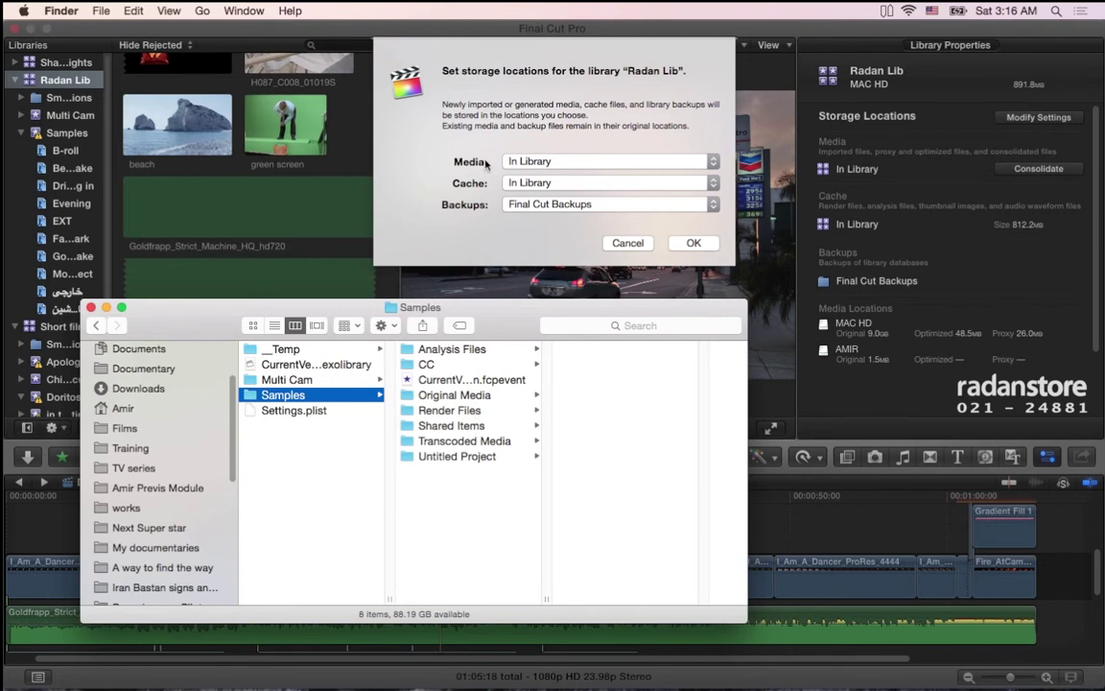
pyautogui.click(434, 150)
pyautogui.click(511, 163)
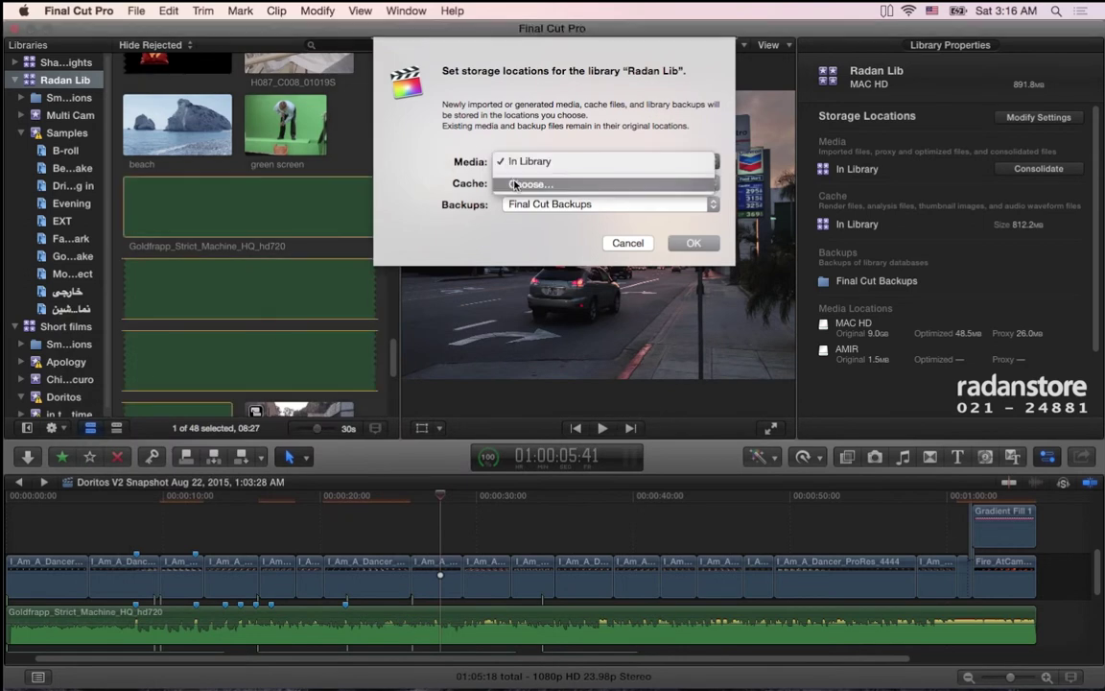
pyautogui.click(459, 182)
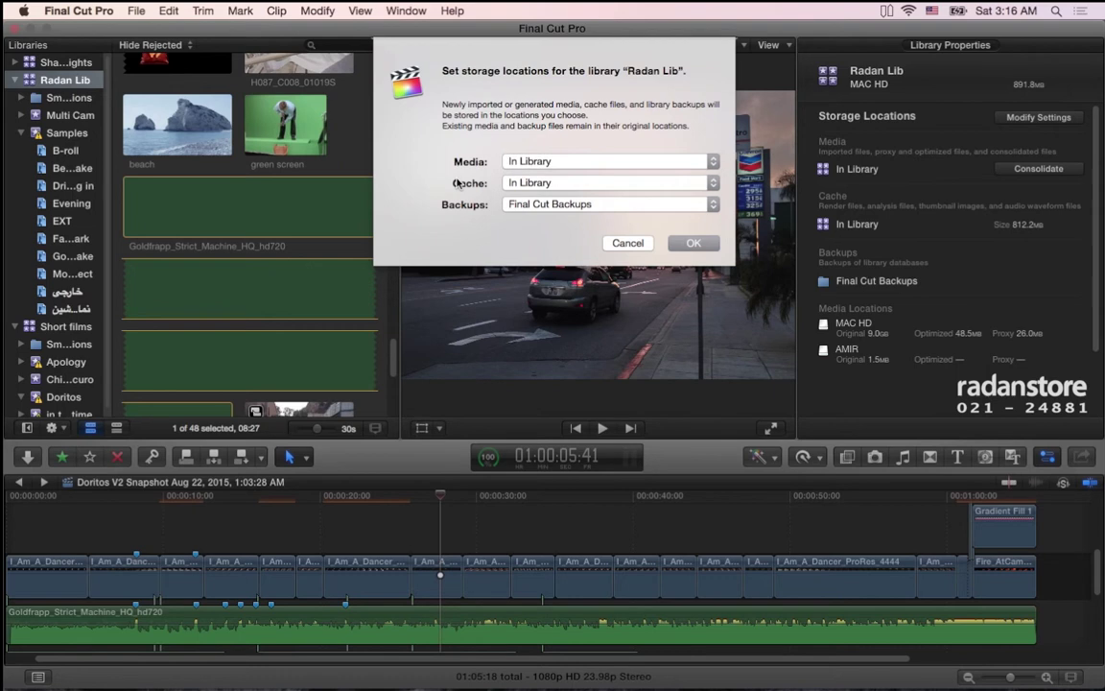
pyautogui.moveTo(458, 183)
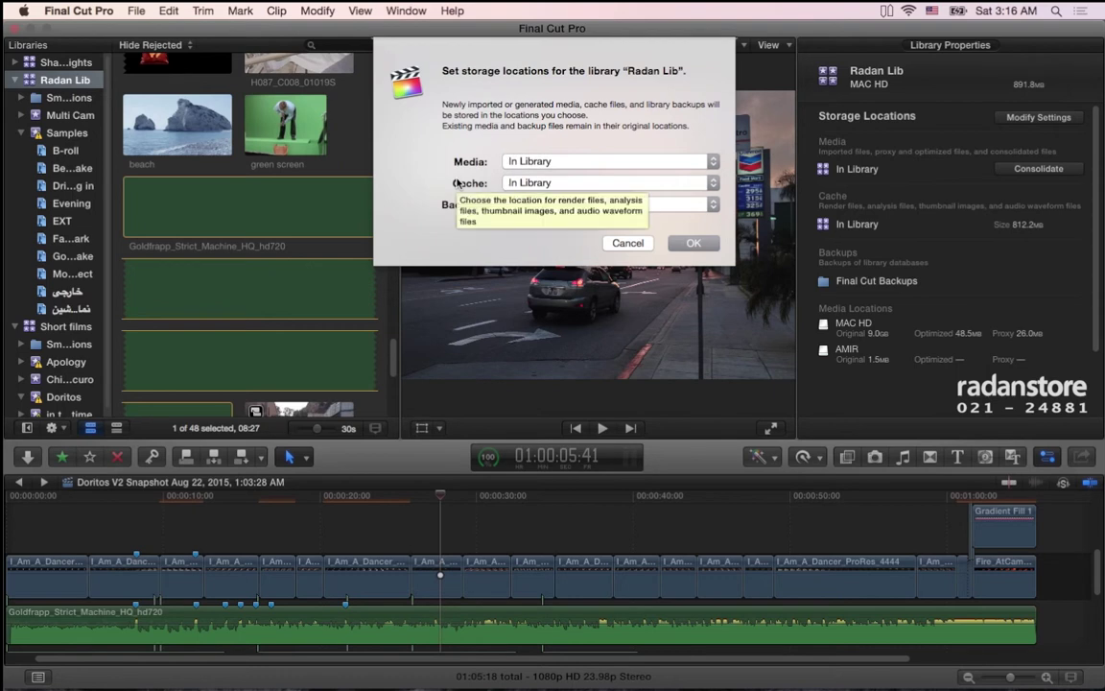
pyautogui.click(536, 163)
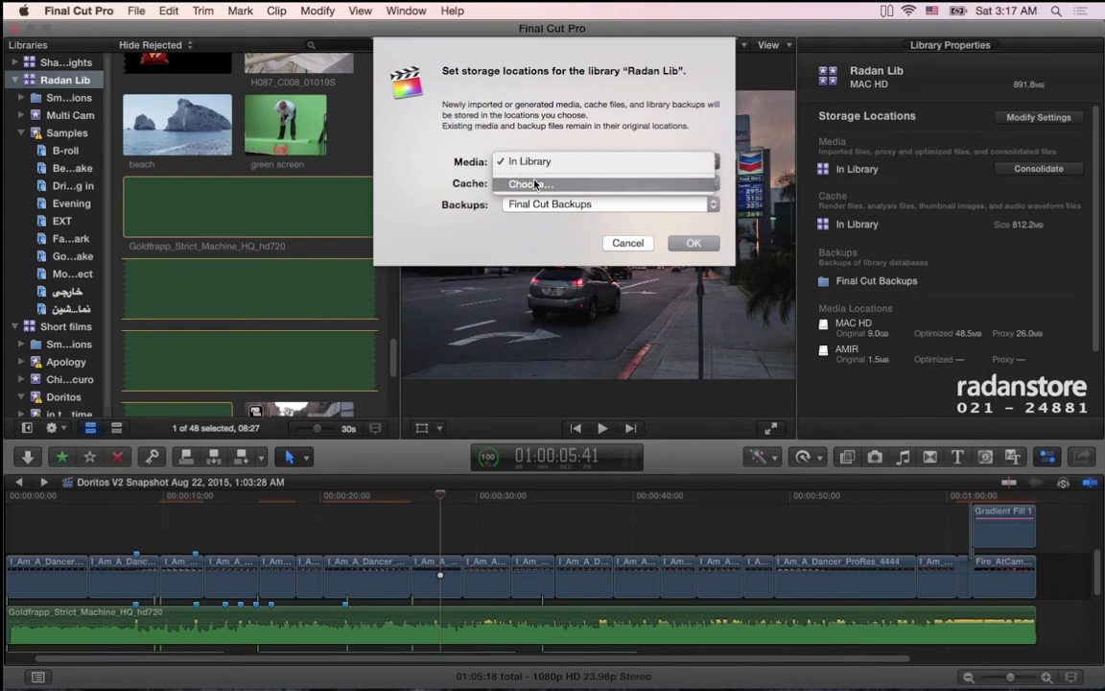
pyautogui.click(535, 185)
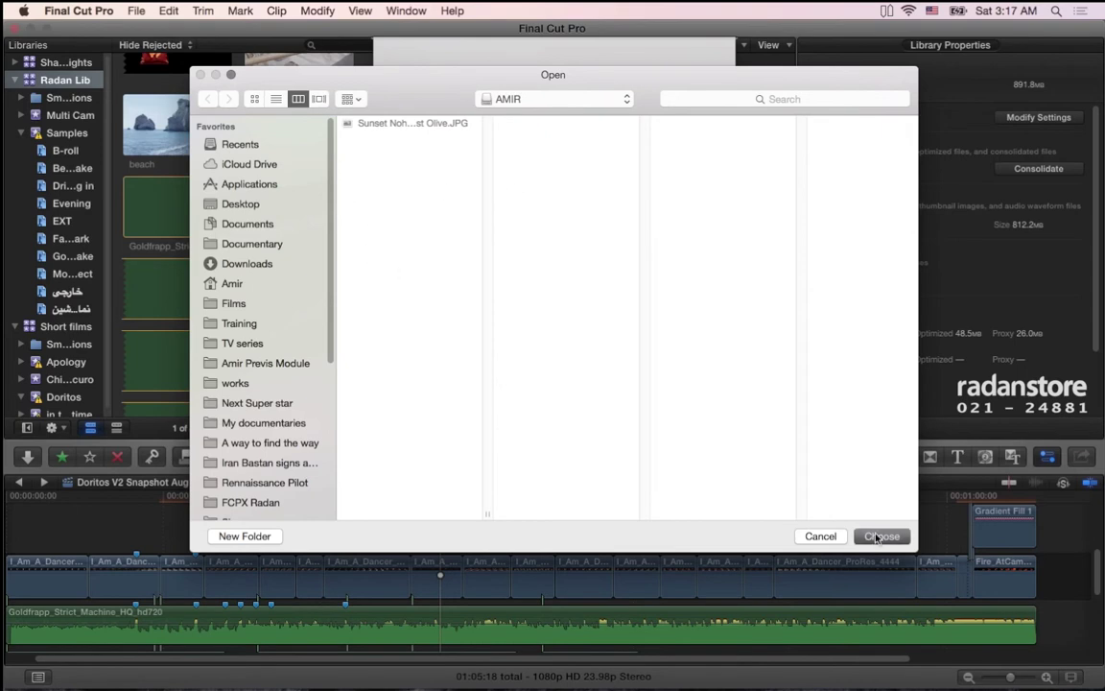
pyautogui.click(876, 537)
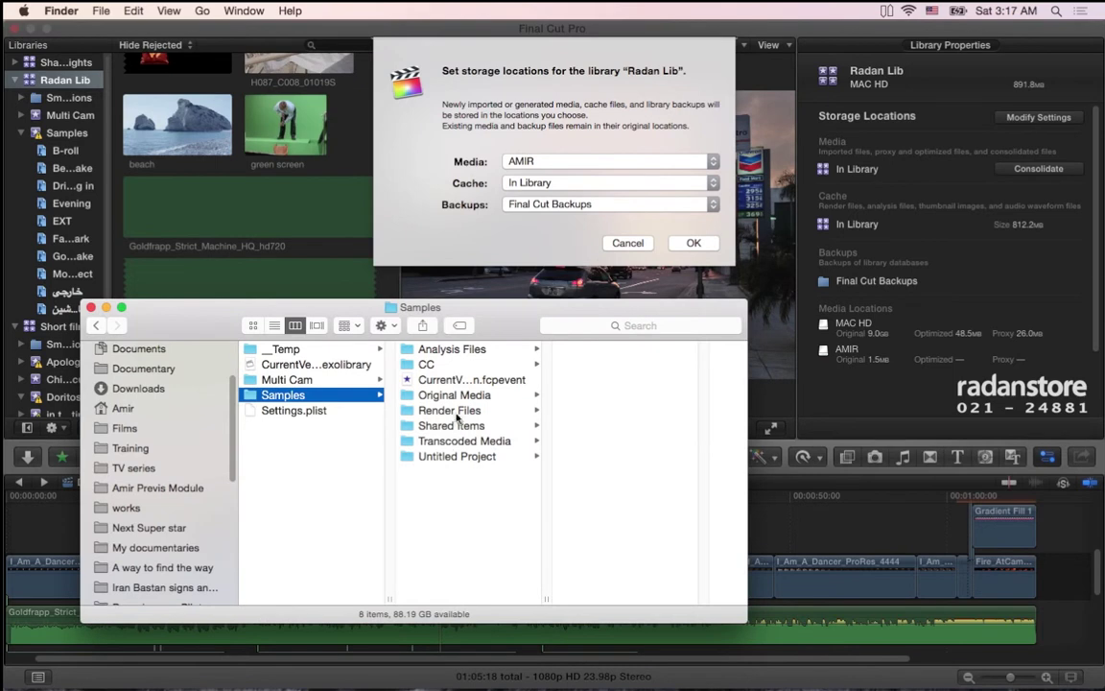
pyautogui.click(518, 162)
pyautogui.click(518, 161)
pyautogui.click(552, 153)
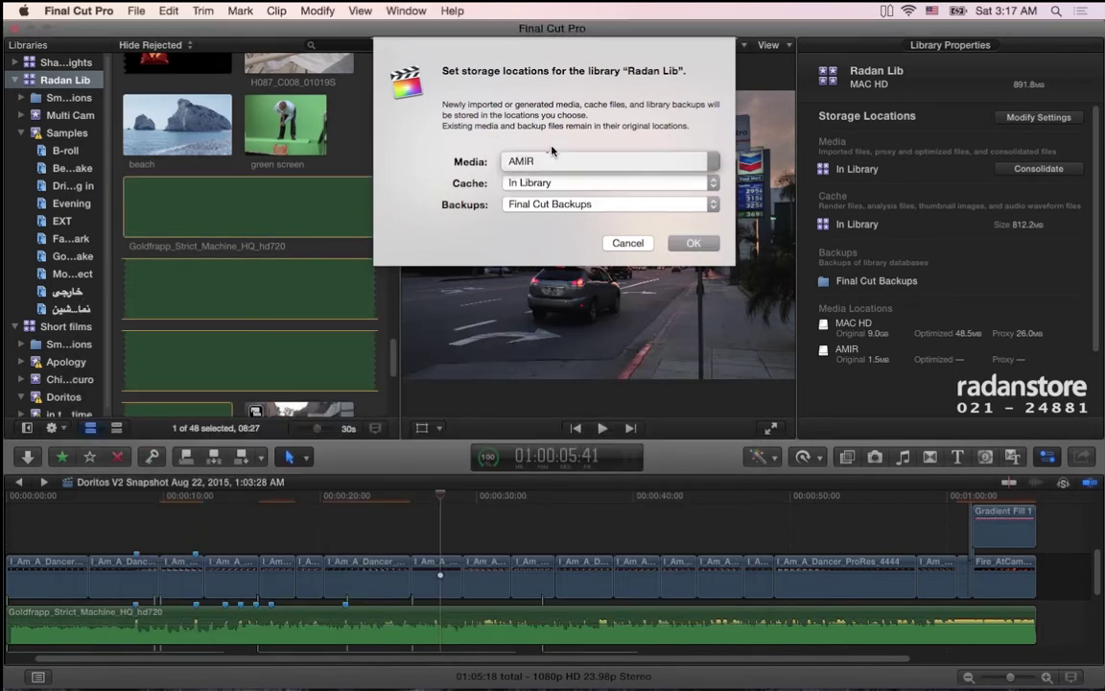
pyautogui.click(551, 160)
pyautogui.click(547, 148)
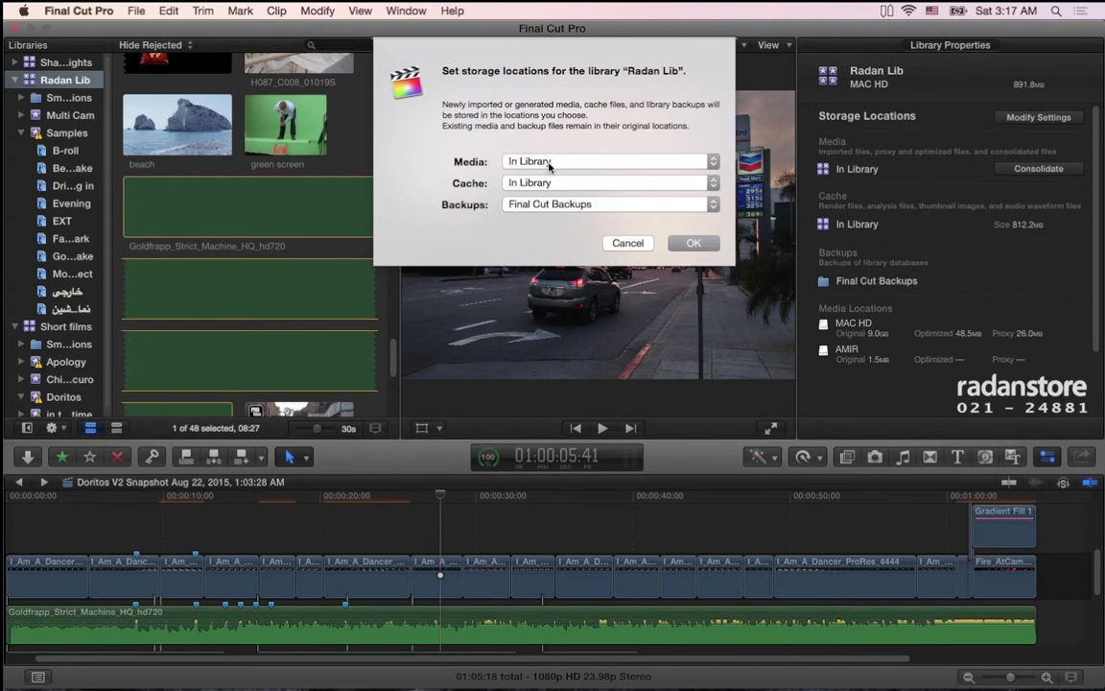
pyautogui.click(533, 182)
pyautogui.click(527, 181)
# Open Movies > Final Cut Backups in a new Finder window.
pyautogui.click(509, 204)
pyautogui.press('super+Tab')
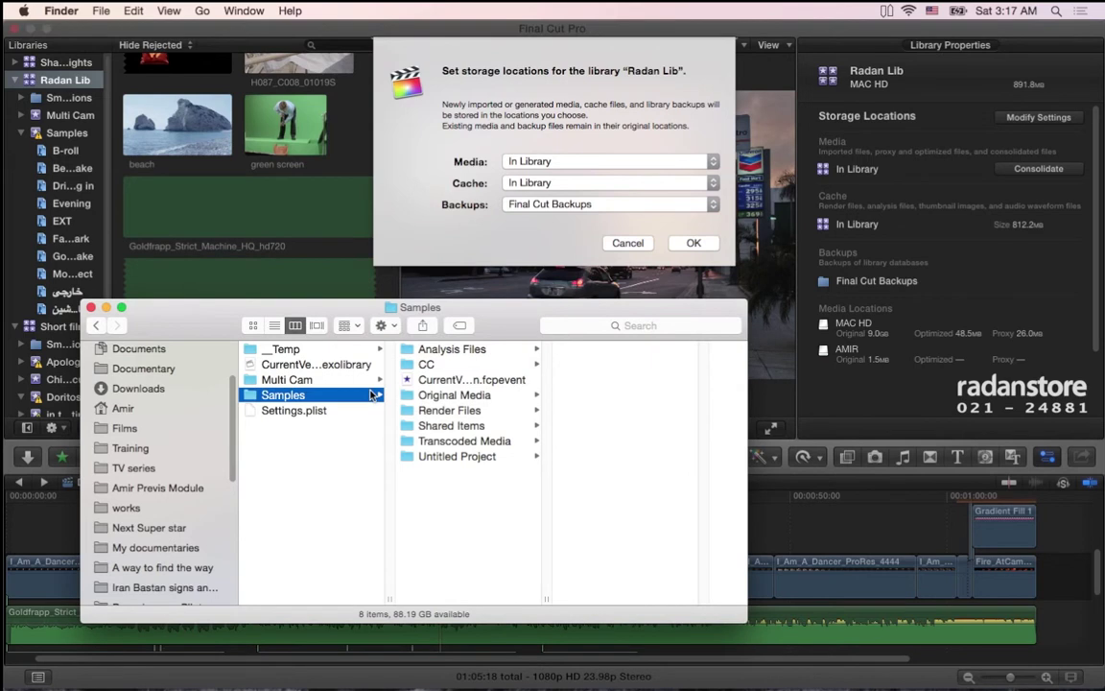
pyautogui.press('super+n')
pyautogui.press('m')
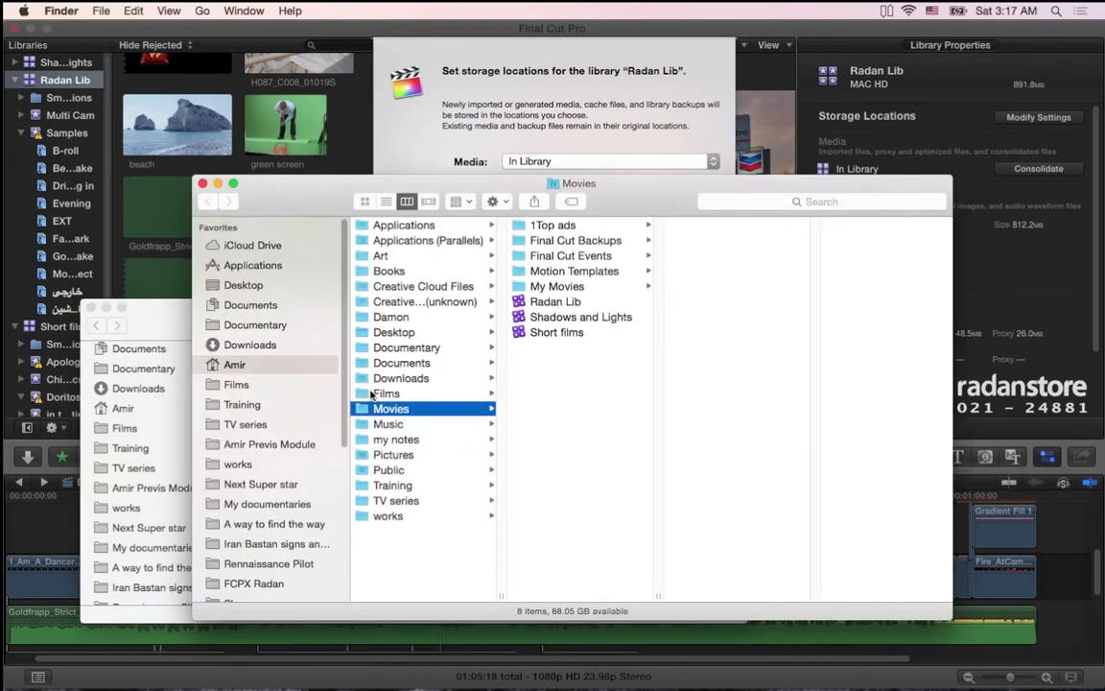
pyautogui.press('Right')
pyautogui.press('Down')
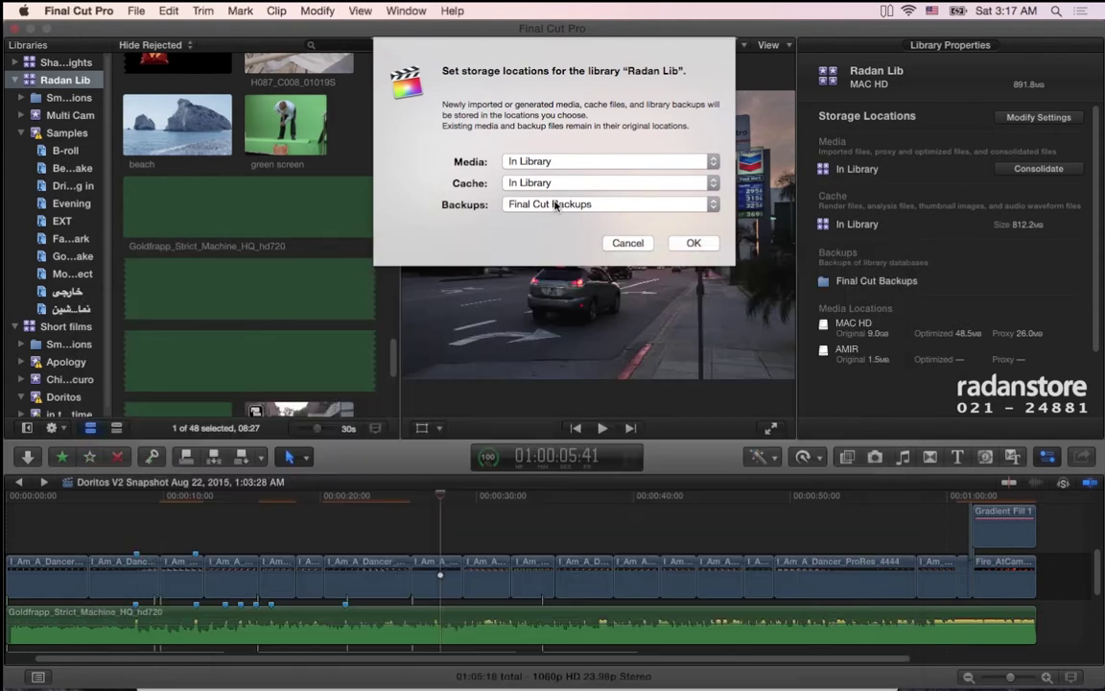
# Back in Final Cut Pro, review Radan Lib's Backups location options, still Final Cut Backups.
pyautogui.click(568, 204)
pyautogui.click(568, 204)
pyautogui.click(568, 204)
pyautogui.click(566, 204)
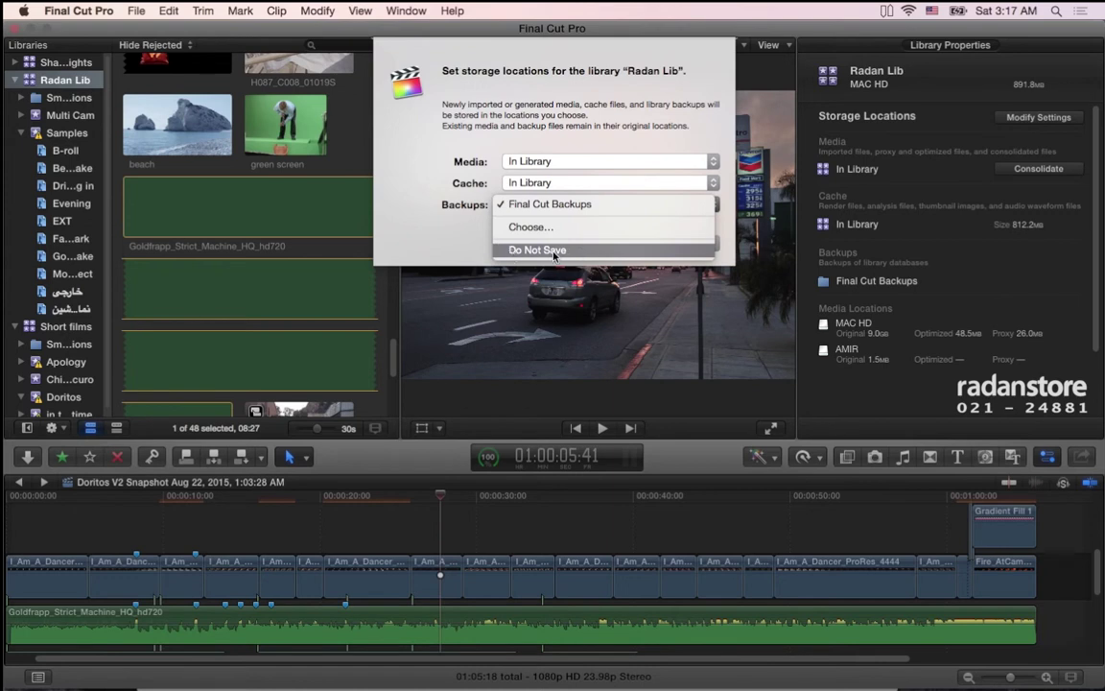
# Keep backups in Final Cut Backups and cancel the storage-location sheet without changes.
pyautogui.click(456, 248)
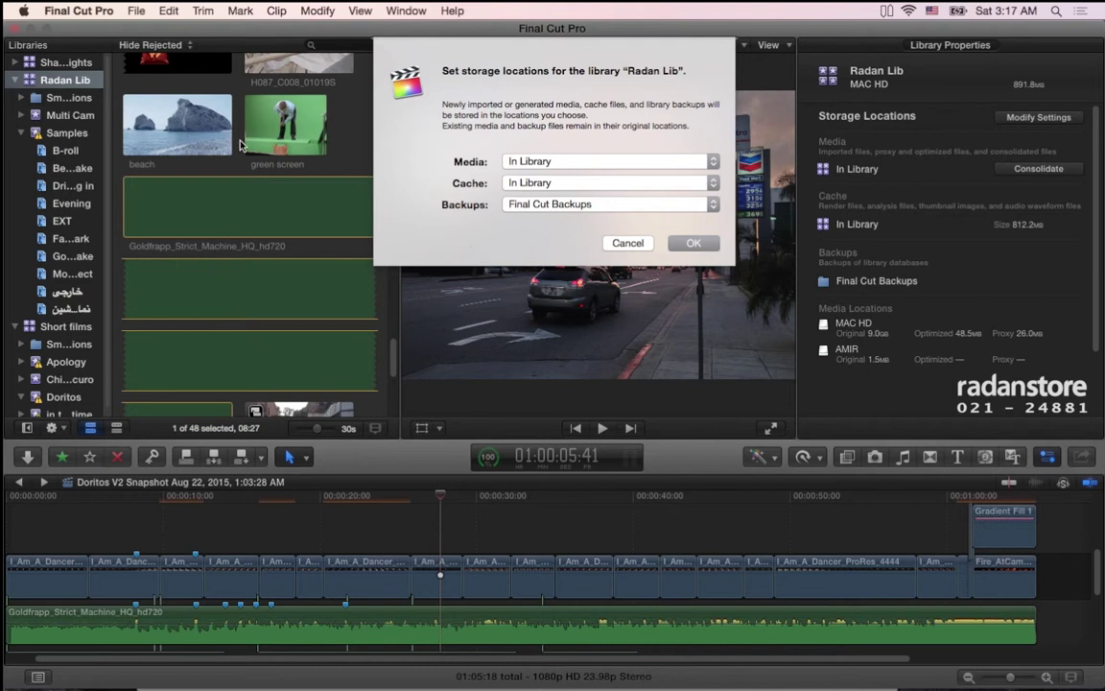
pyautogui.click(134, 10)
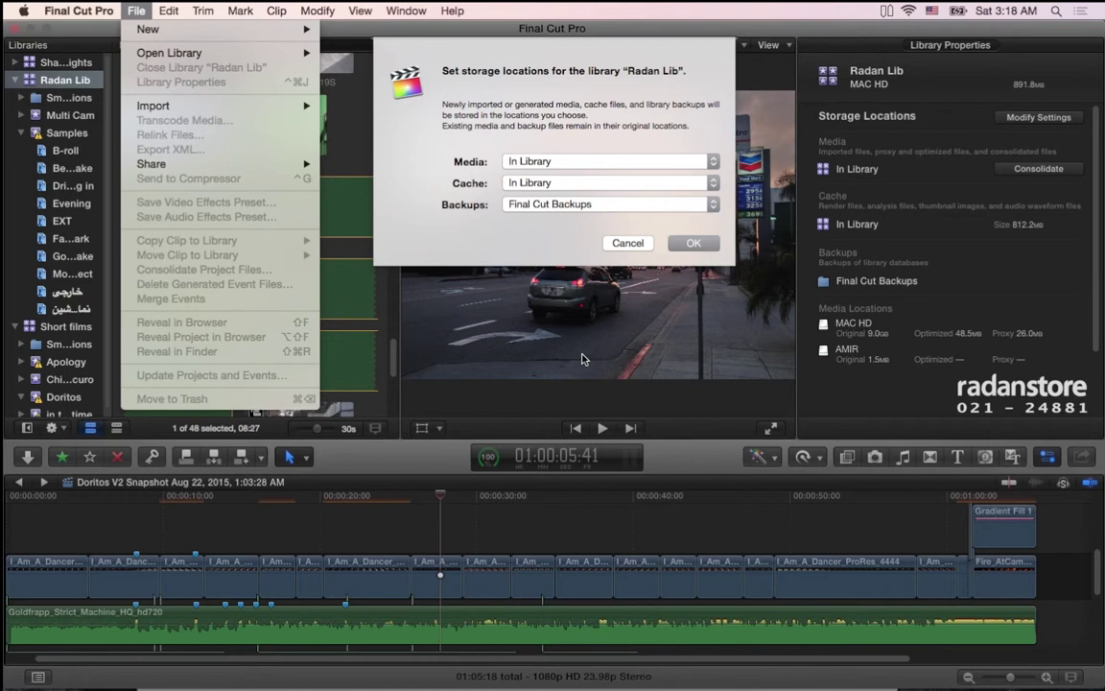
pyautogui.click(534, 184)
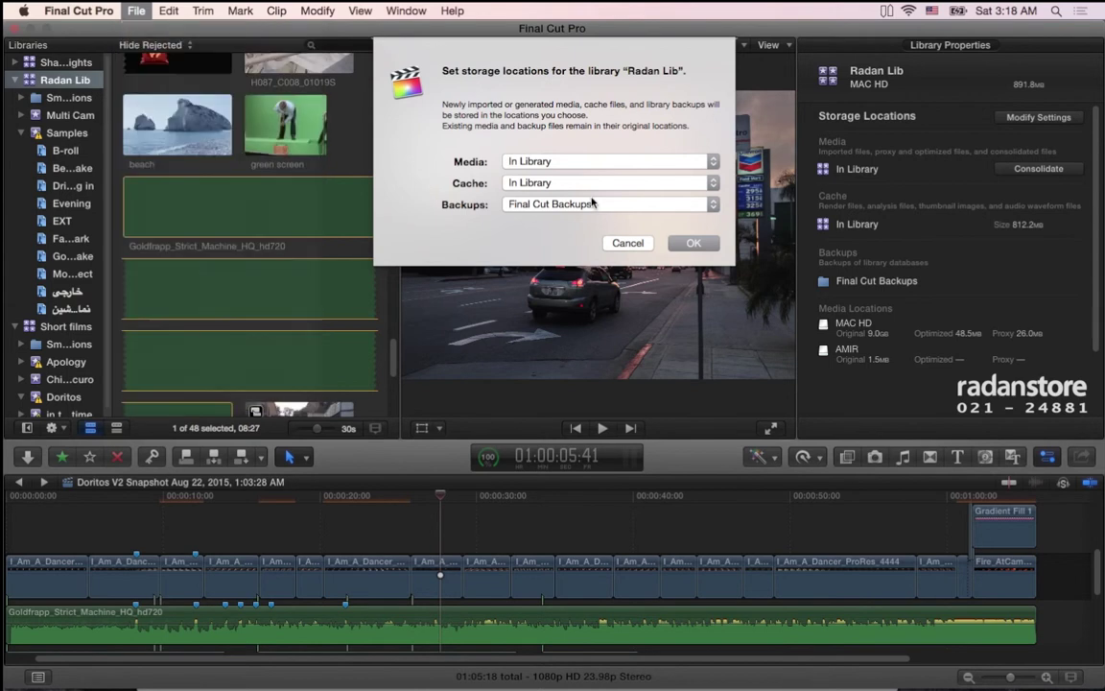
pyautogui.click(628, 245)
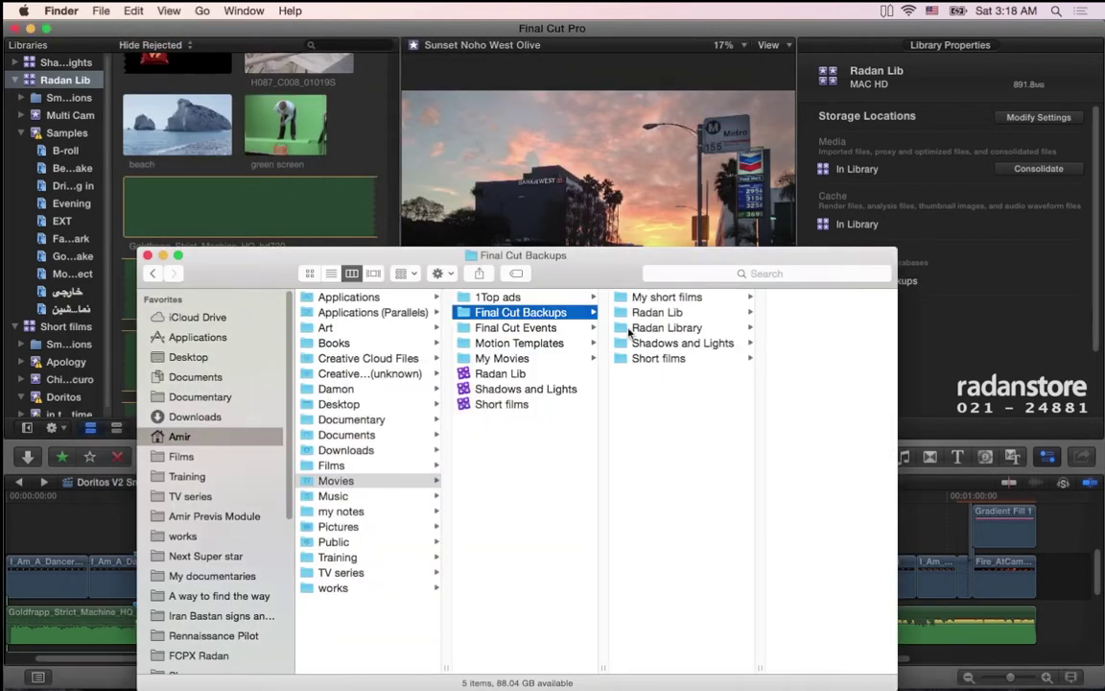
# Browse the My short films backups and inspect the 20150817_1641_PDT backup's package contents.
pyautogui.click(635, 311)
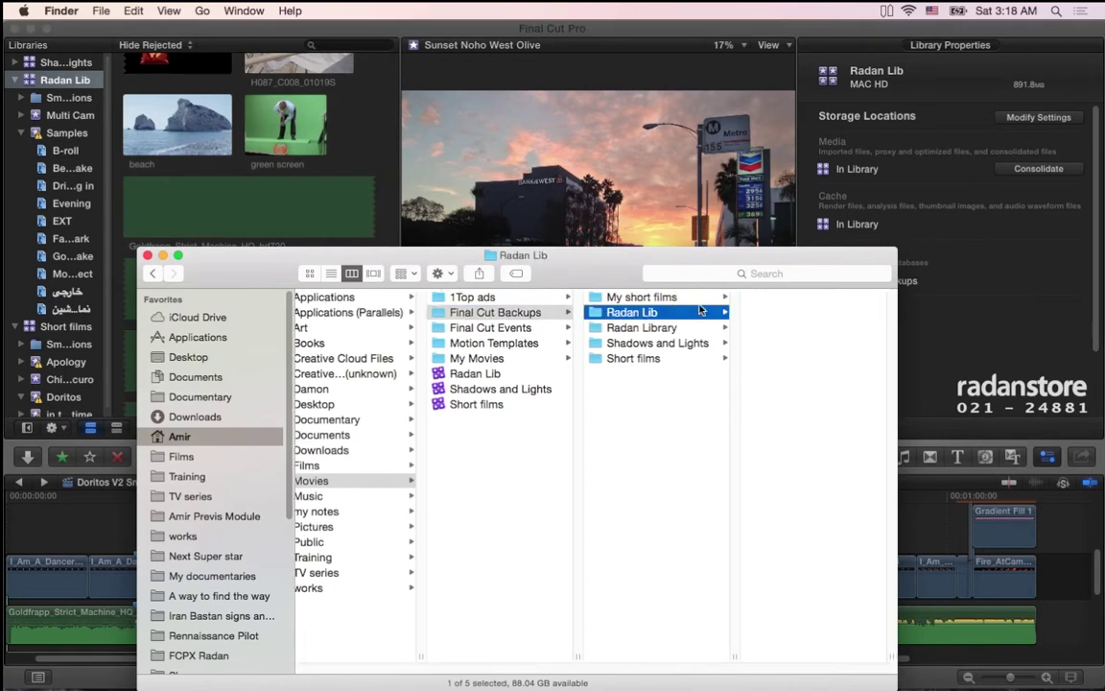
pyautogui.click(703, 297)
pyautogui.click(786, 312)
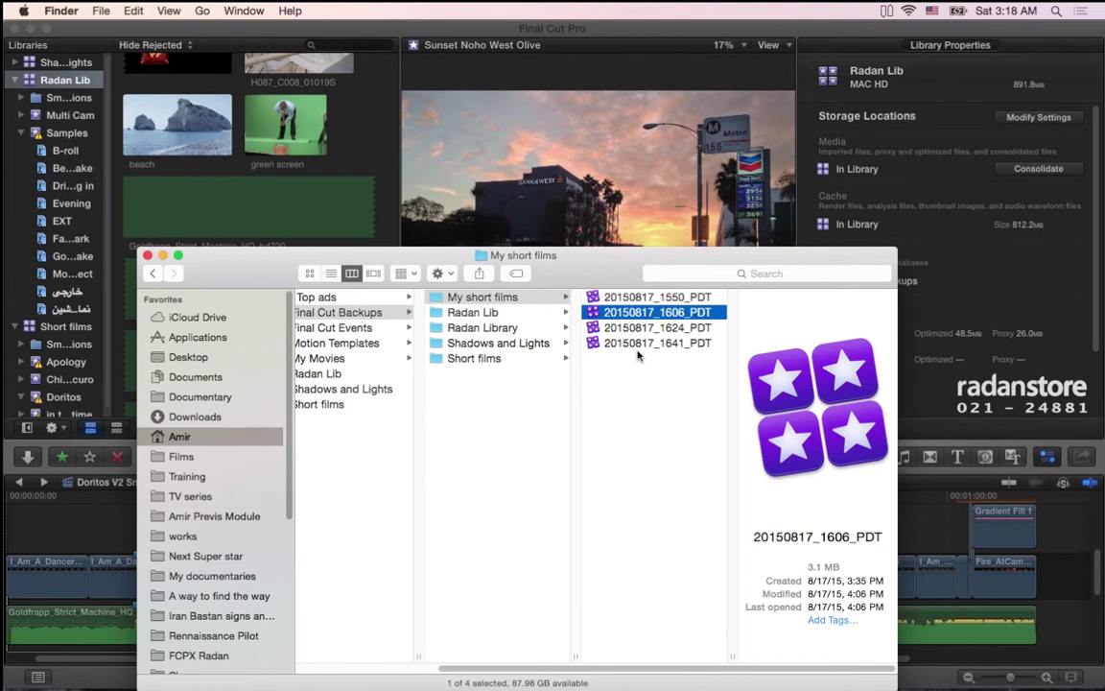
pyautogui.click(640, 348)
pyautogui.rightClick(641, 350)
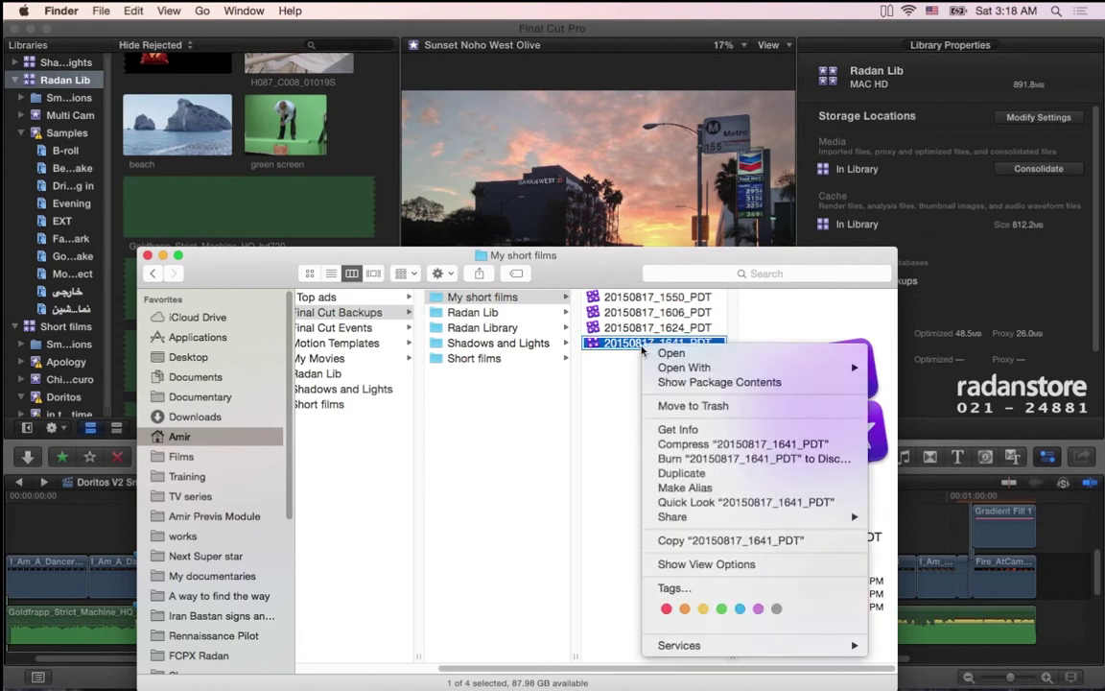
pyautogui.click(672, 375)
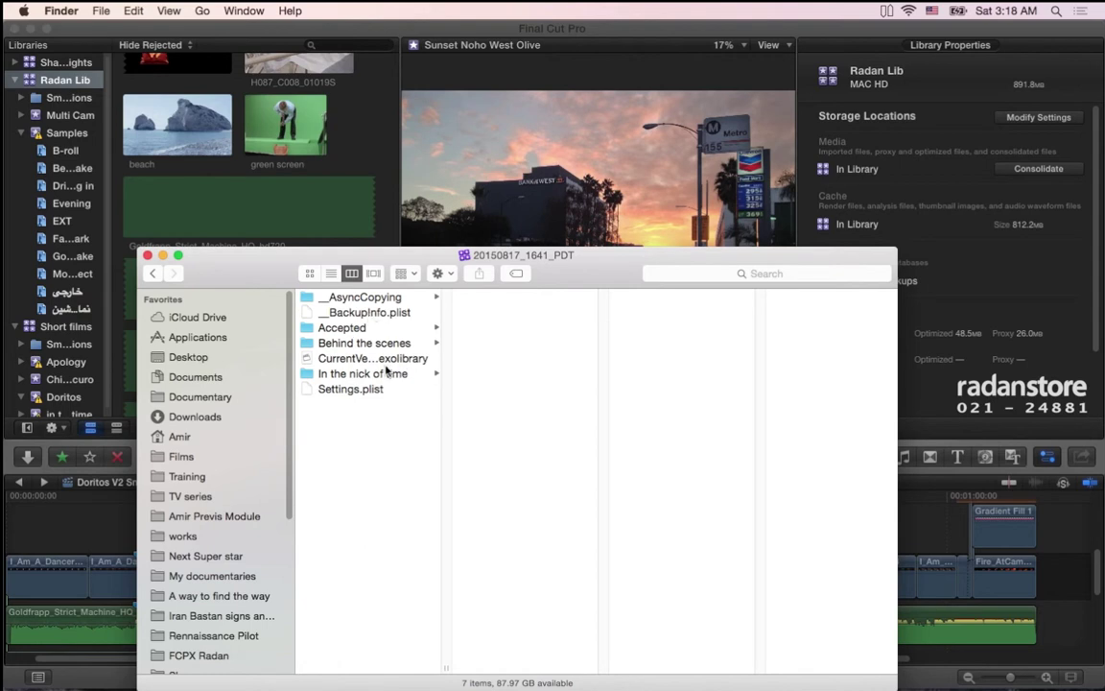
pyautogui.click(355, 358)
pyautogui.click(398, 454)
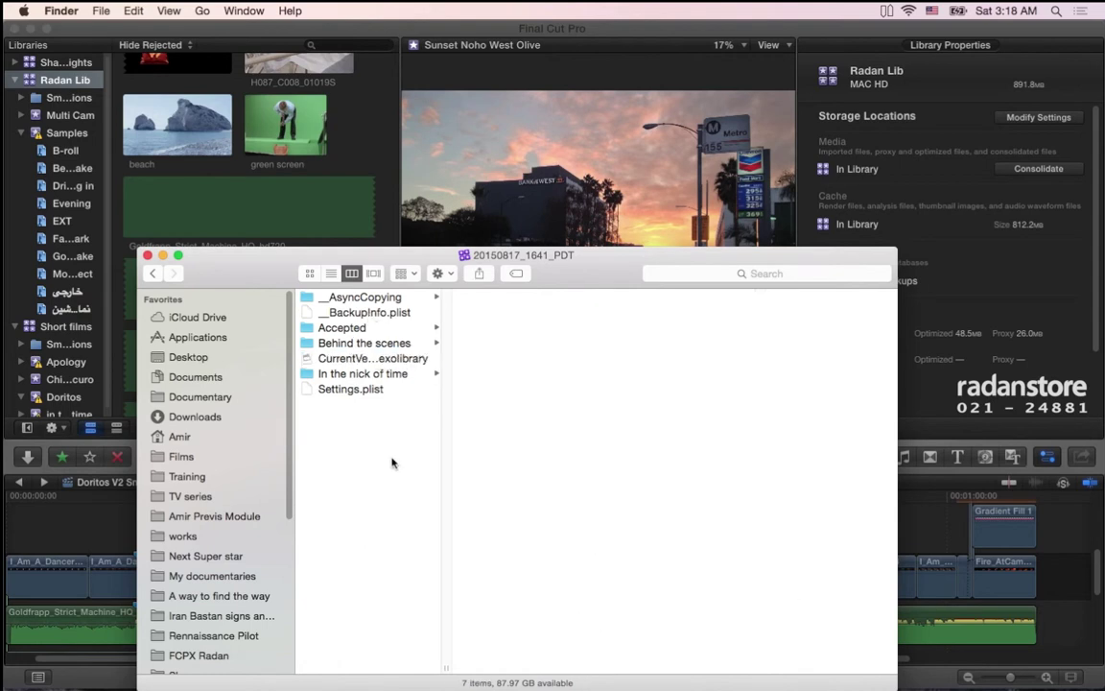
pyautogui.click(152, 275)
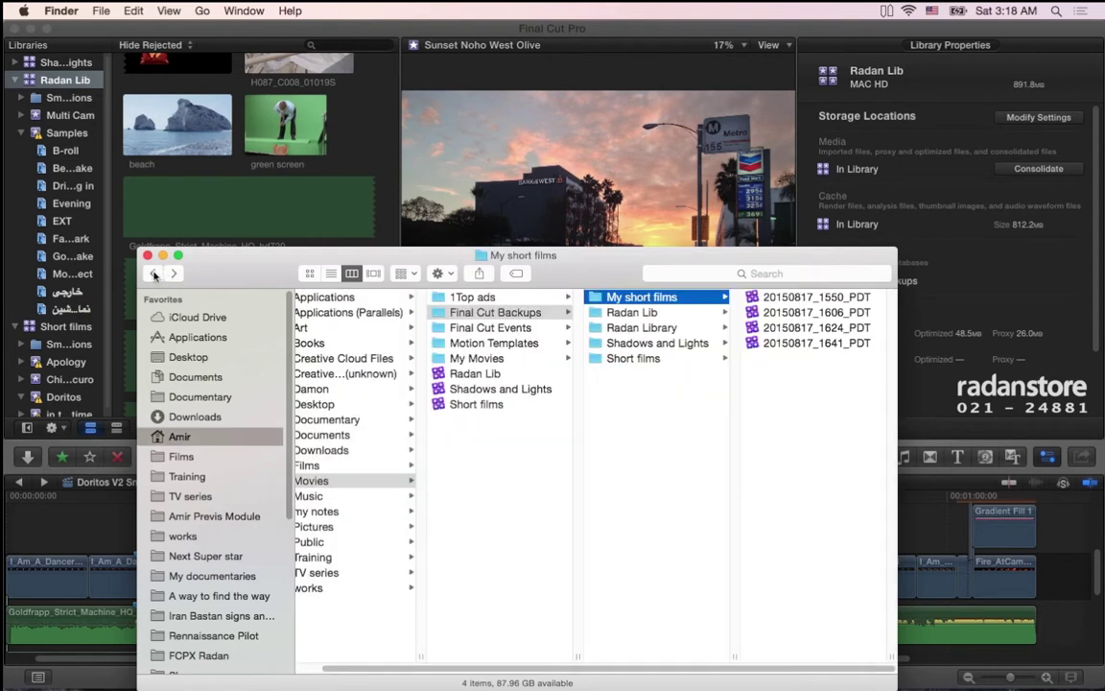
pyautogui.click(153, 274)
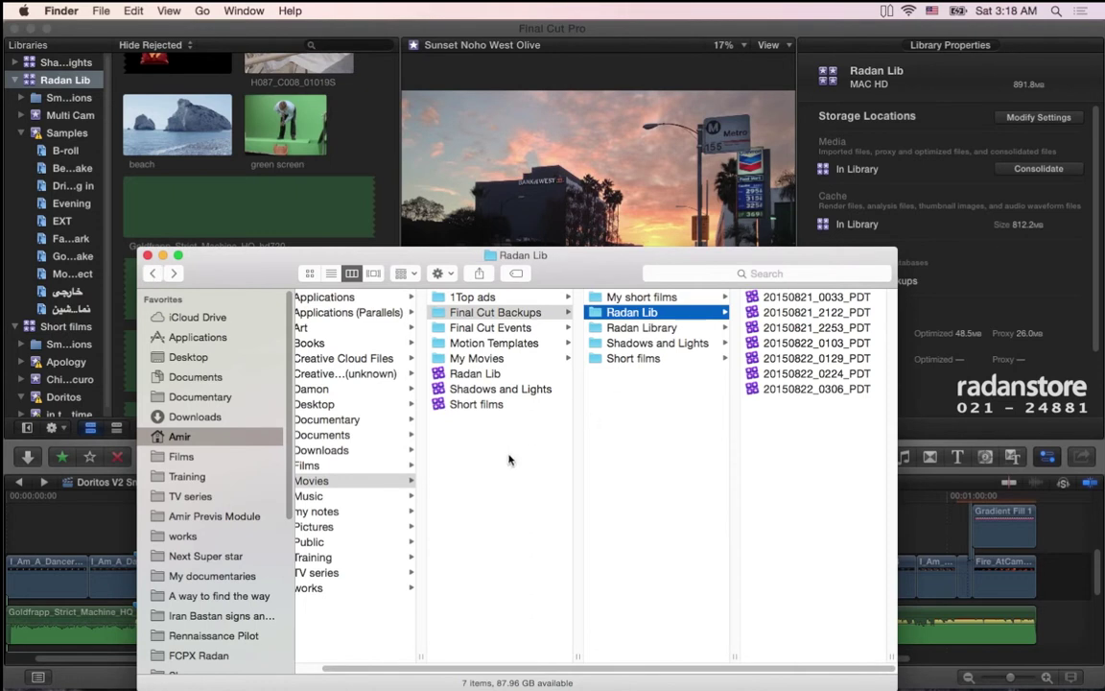
pyautogui.press('super+bracketleft')
# Open the AMIR drive in the second Finder window, showing its single JPG, then return to Final Cut Pro.
pyautogui.press('super+Tab')
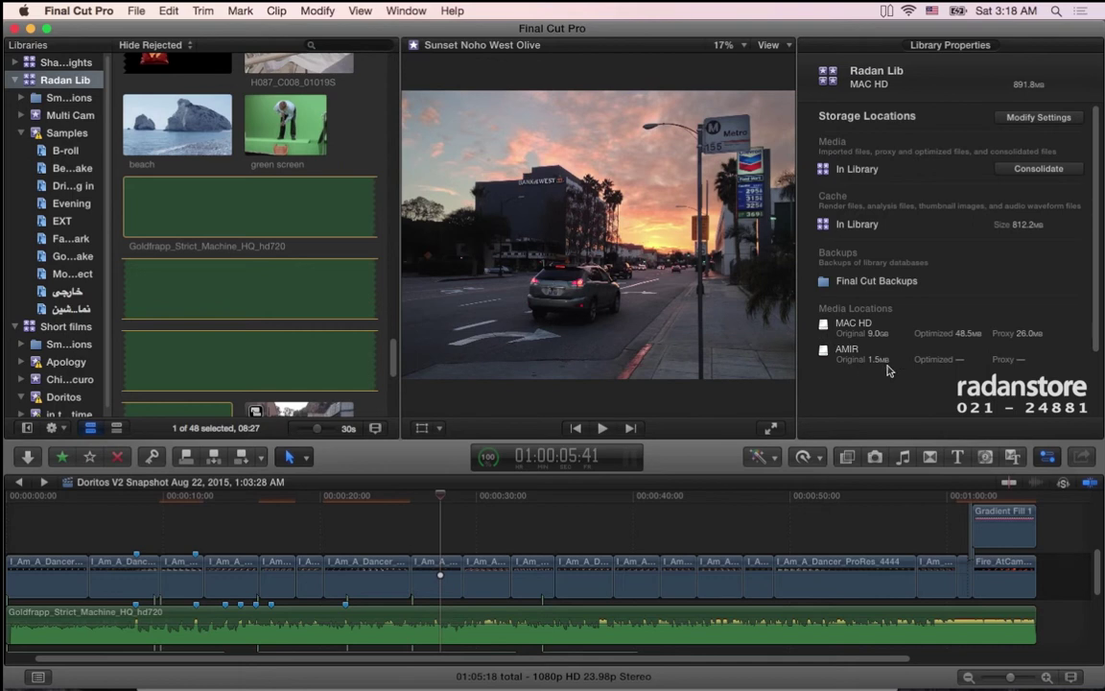
pyautogui.press('super+Tab')
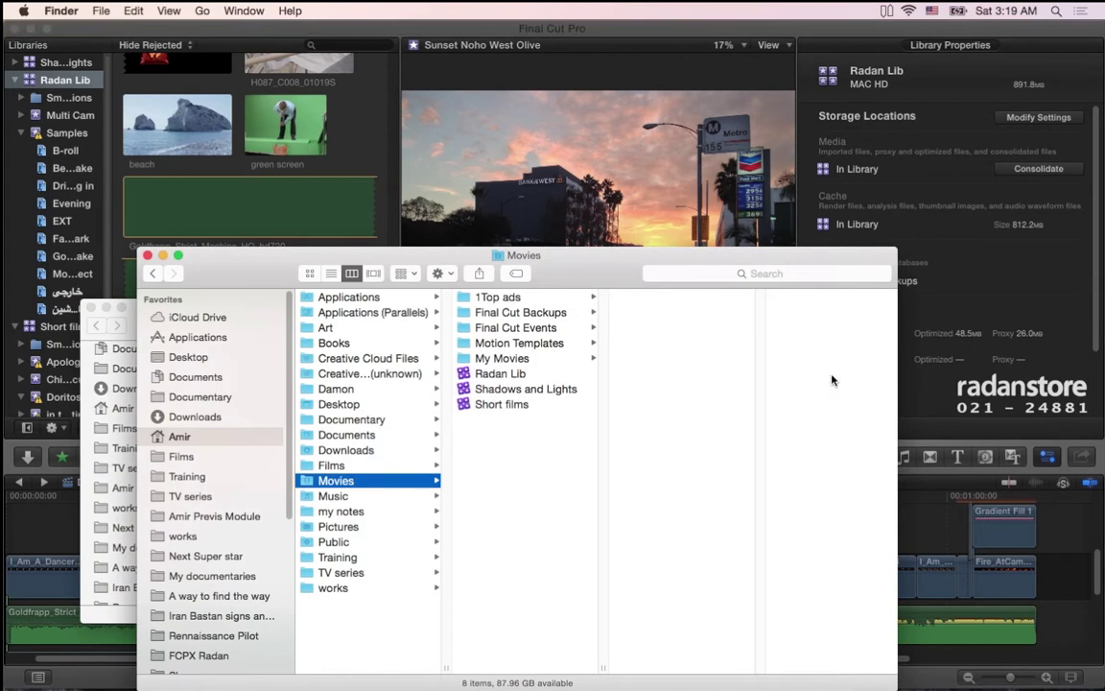
pyautogui.click(128, 335)
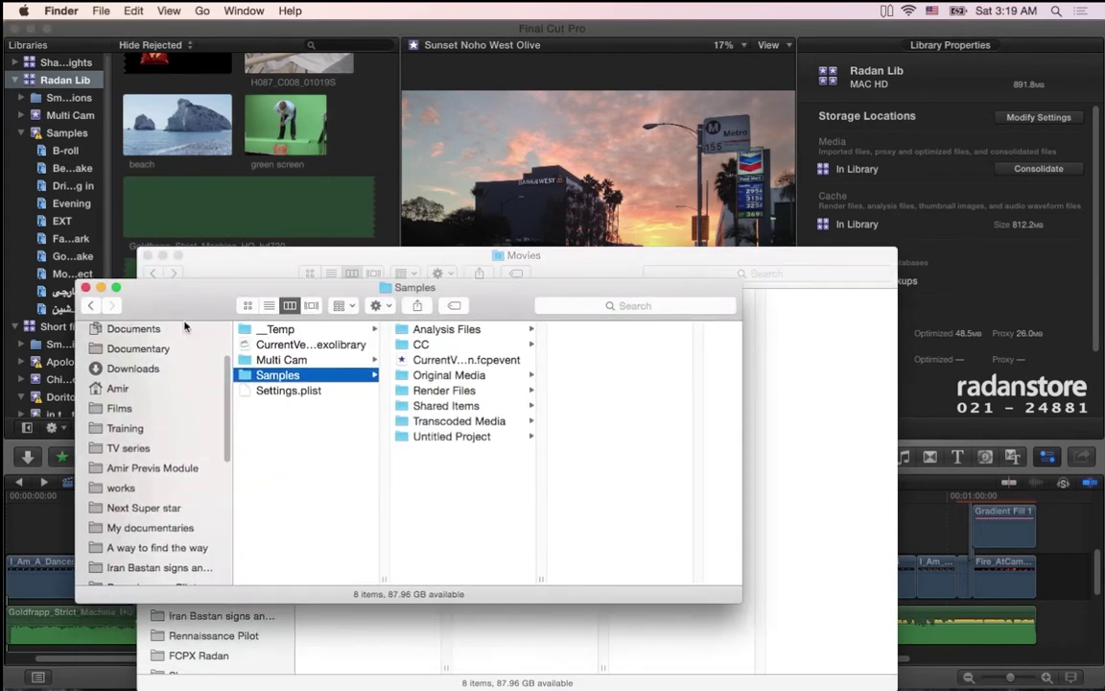
pyautogui.scroll(-5, 149, 484)
pyautogui.click(132, 385)
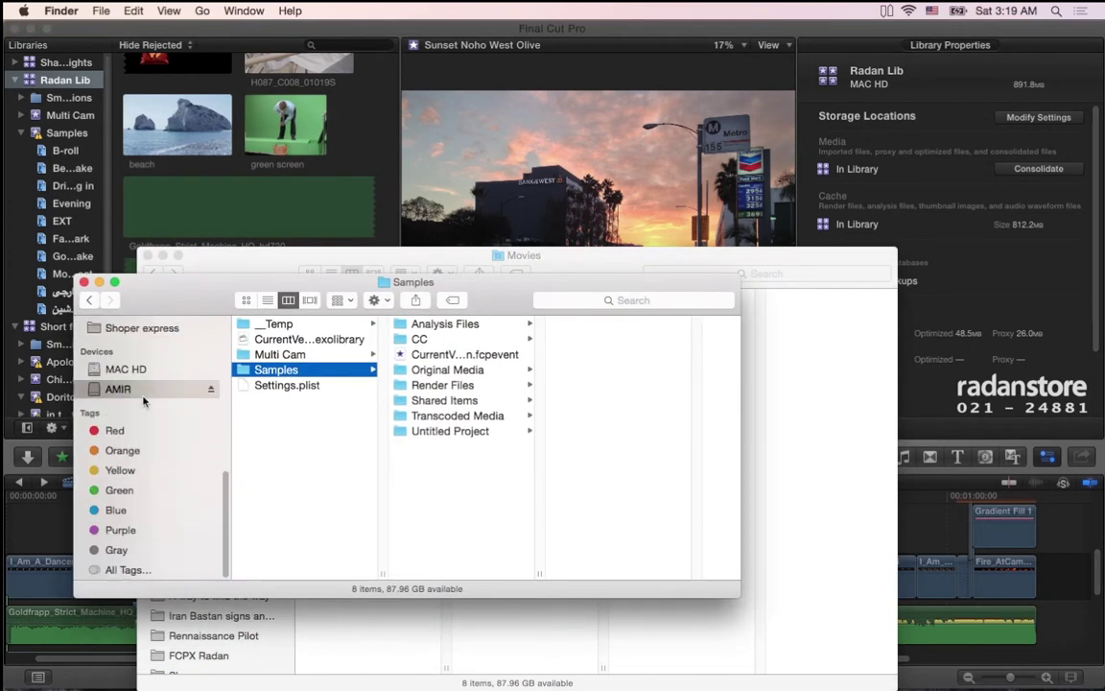
pyautogui.click(907, 385)
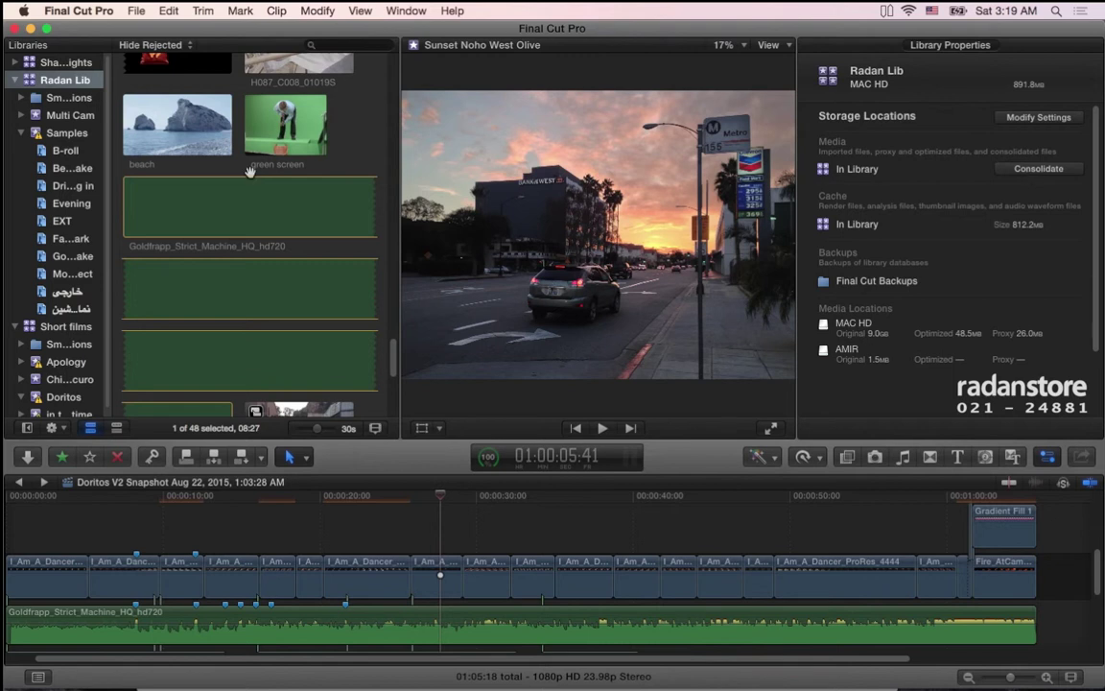
# Scroll the Browser up to the Sunset Noho West Olive and Doritos clips, then go to Finder.
pyautogui.scroll(5, 255, 205)
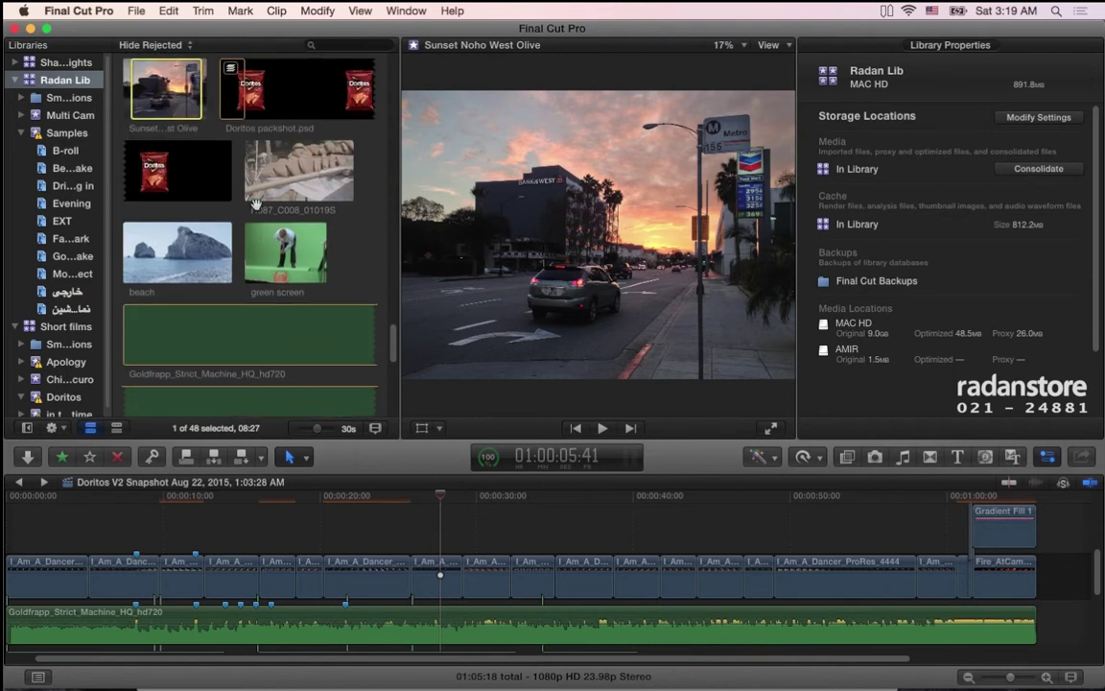
pyautogui.scroll(4, 255, 204)
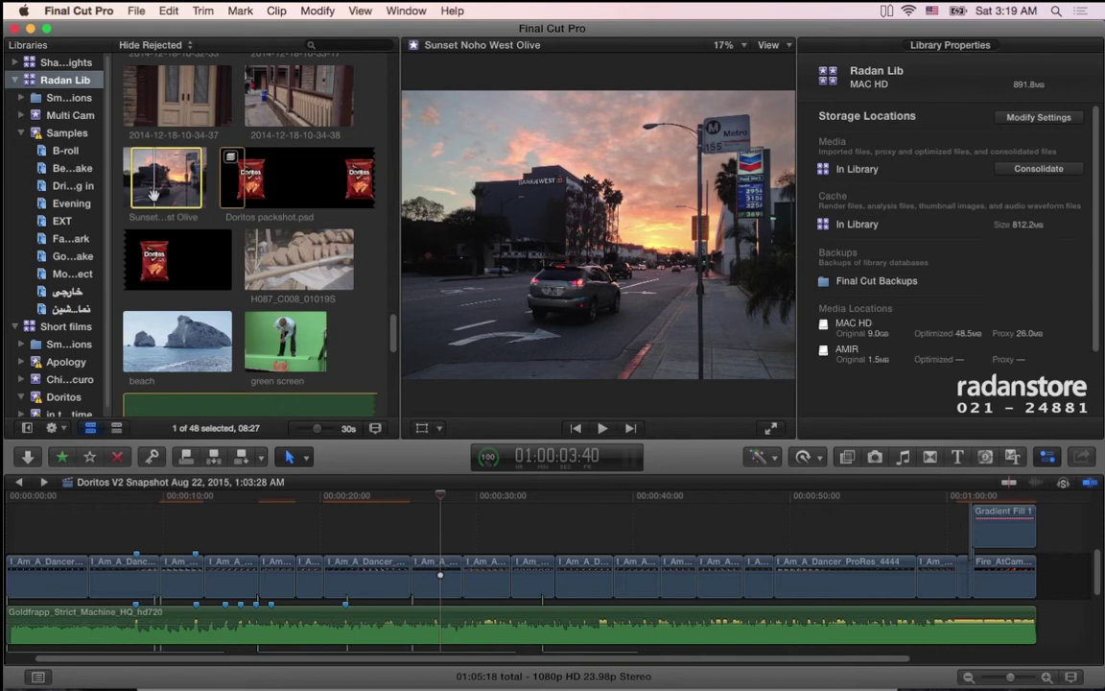
pyautogui.scroll(1, 221, 256)
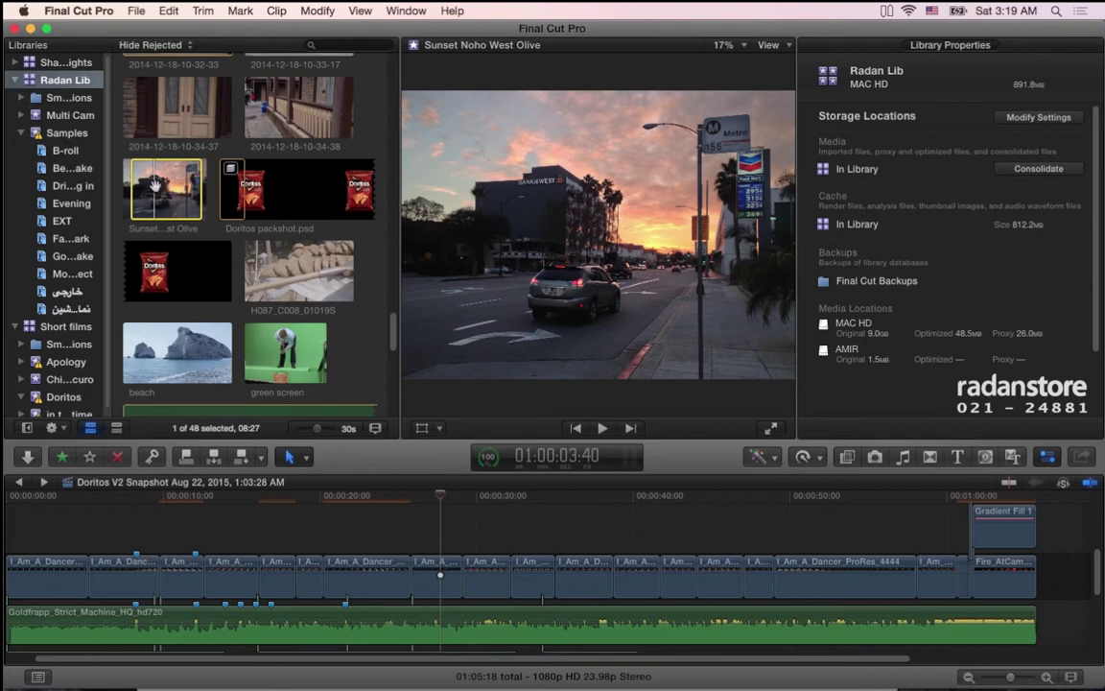
pyautogui.press('super+Tab')
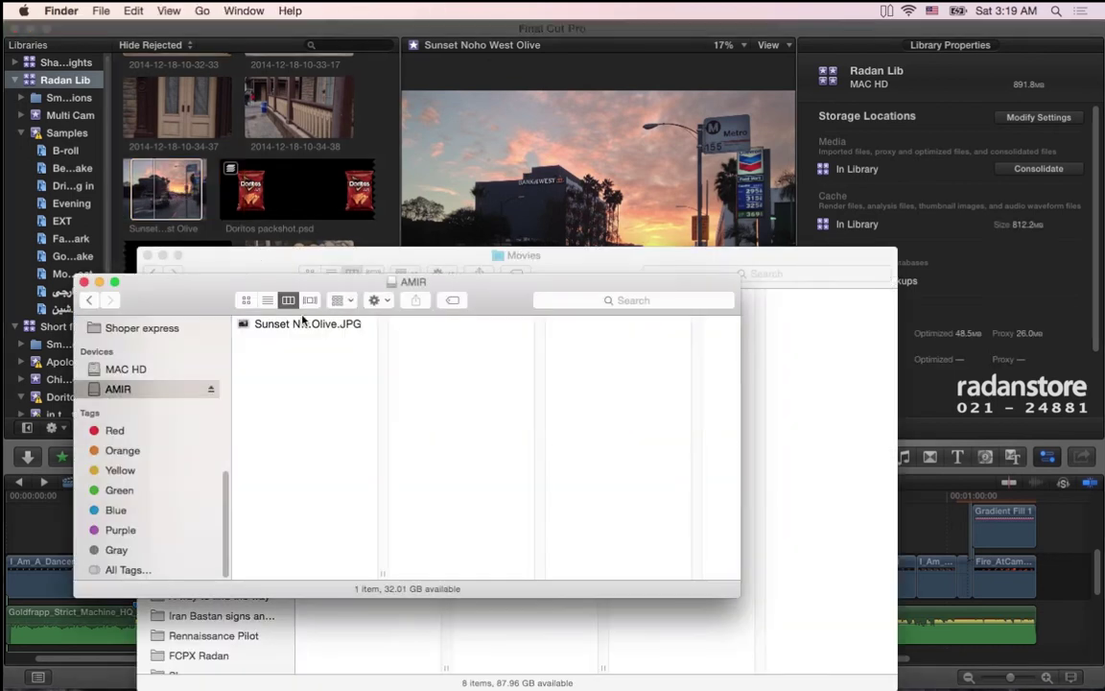
# Move the AMIR window to the upper right and select the 891.8 MB Radan Lib library in Movies.
pyautogui.moveTo(238, 297); pyautogui.dragTo(741, 195)
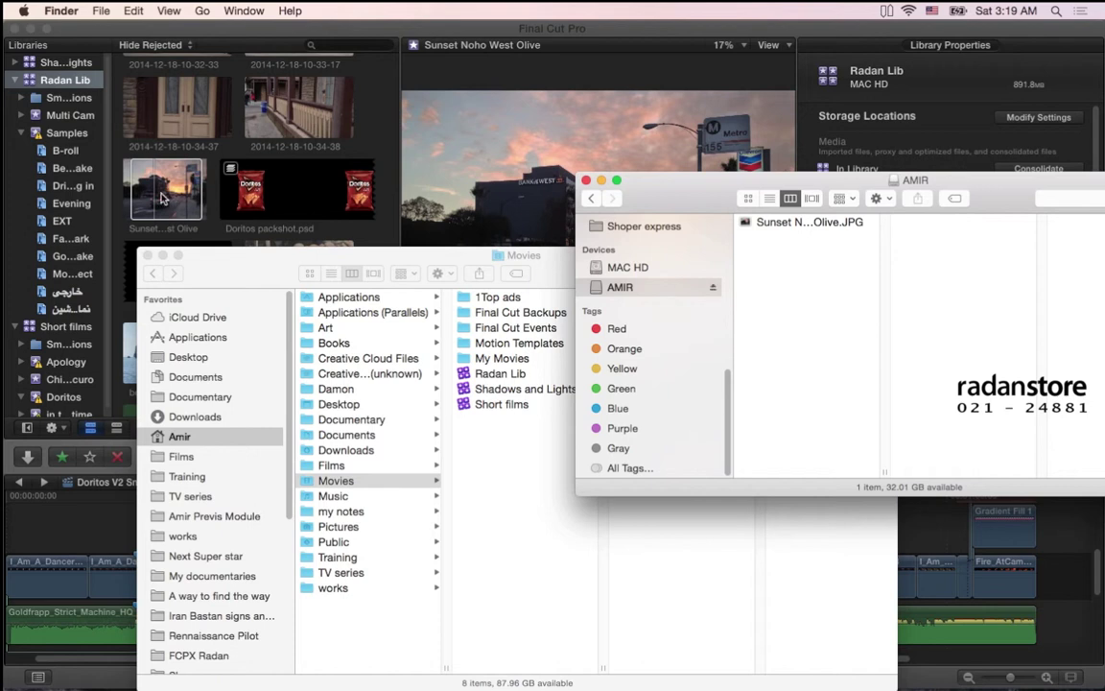
pyautogui.click(285, 27)
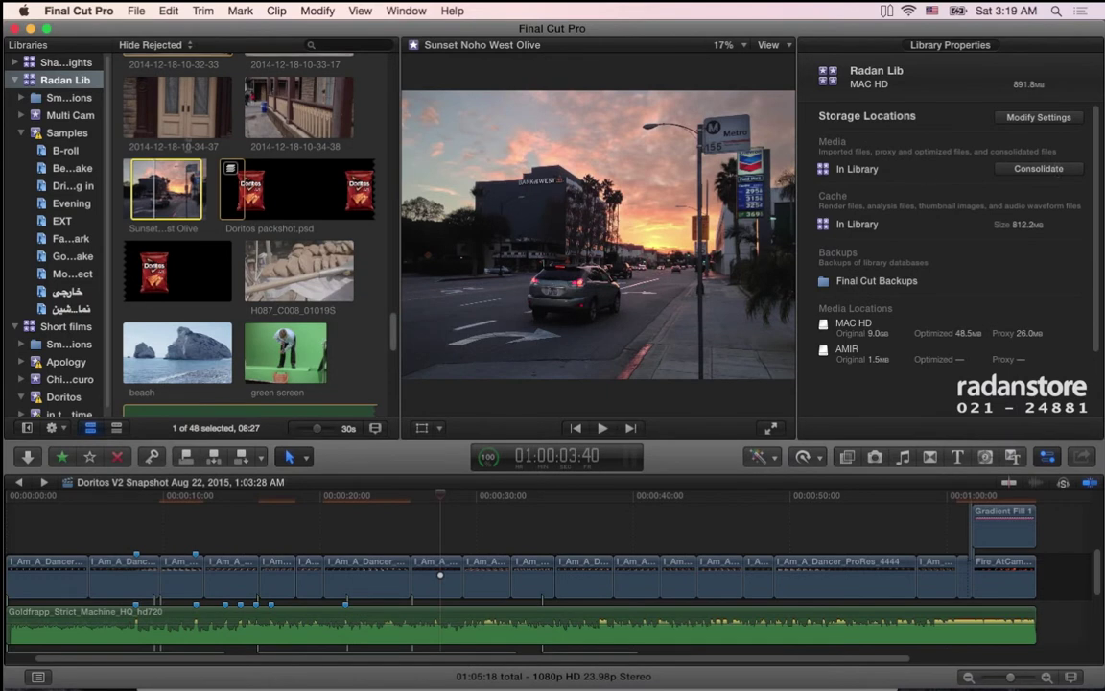
pyautogui.press('super+Tab')
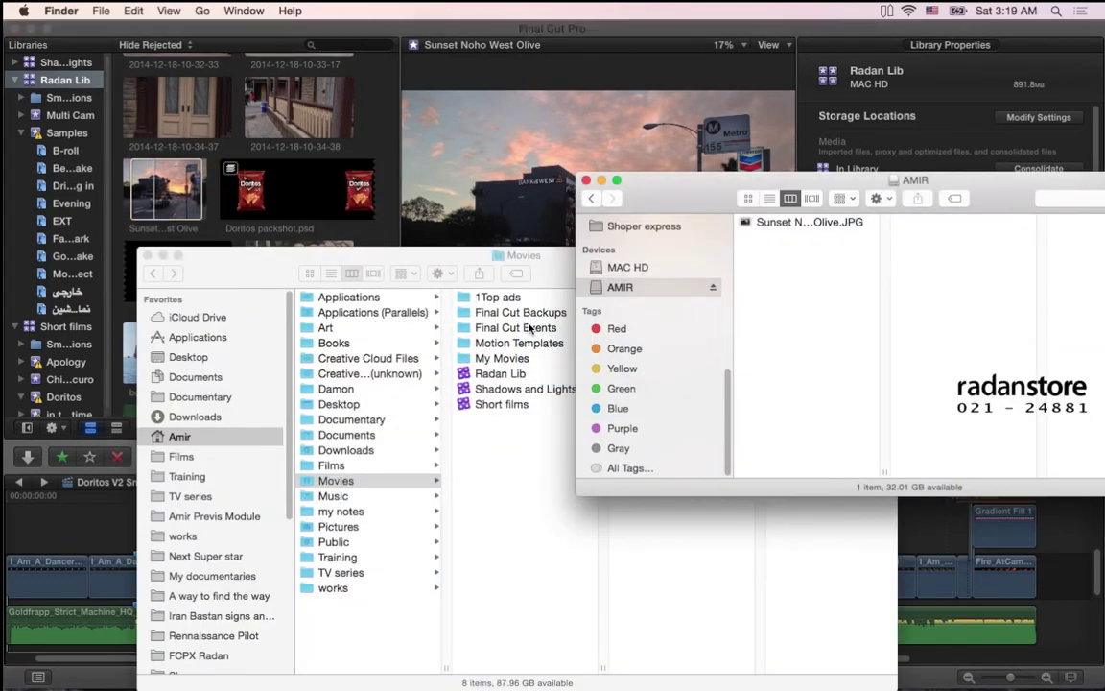
pyautogui.click(518, 374)
# Open Radan Lib's package and select the 40-byte Sunset Noho West Olive.jpg alias in Samples > Original Media.
pyautogui.rightClick(520, 377)
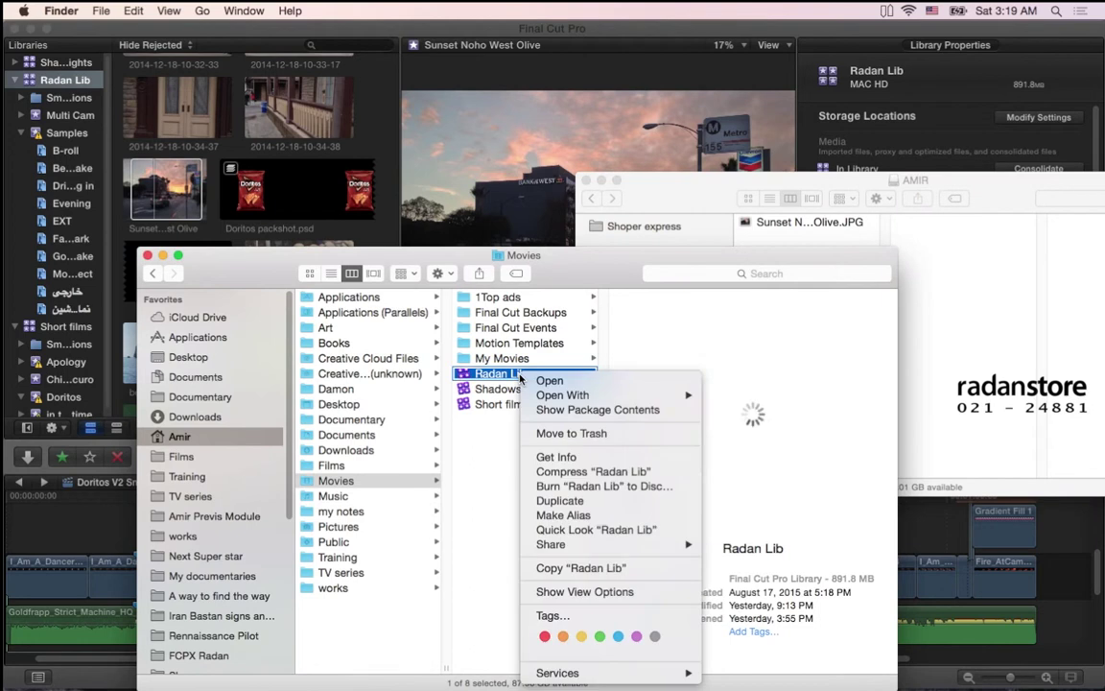
pyautogui.click(576, 410)
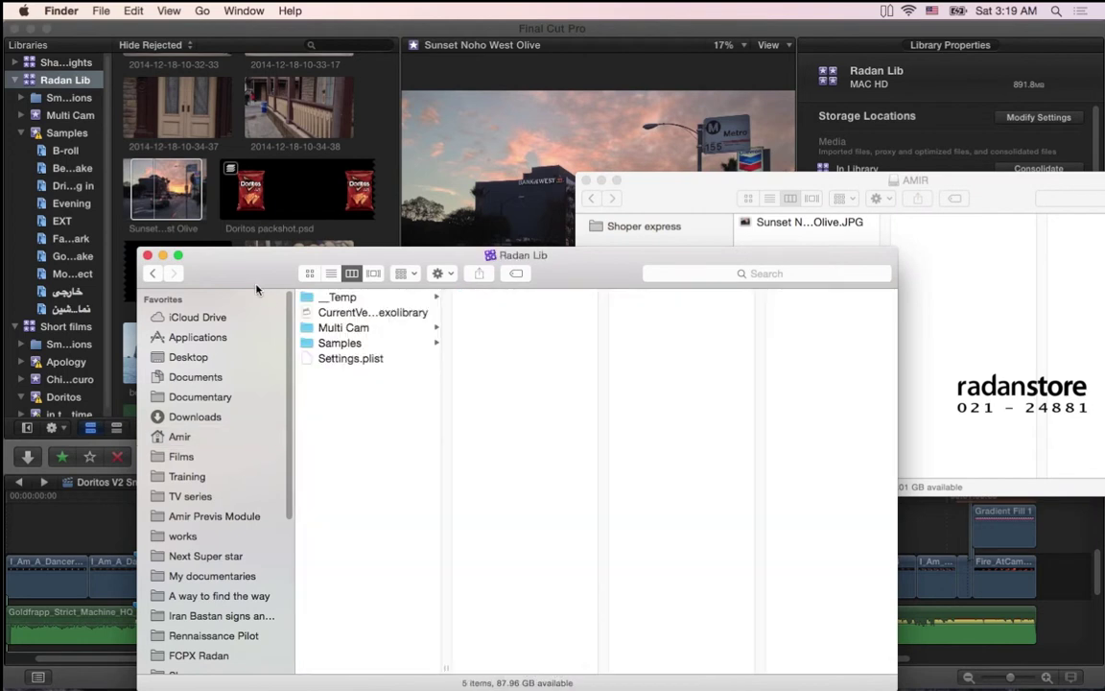
pyautogui.moveTo(256, 289); pyautogui.dragTo(250, 229)
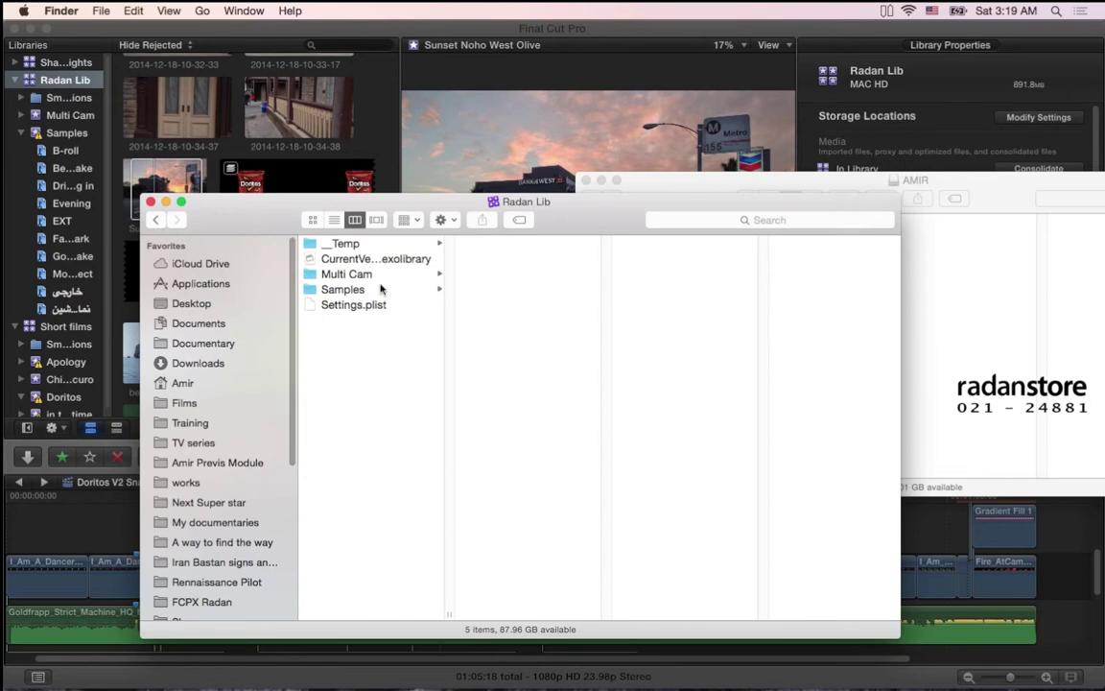
pyautogui.click(380, 289)
pyautogui.moveTo(289, 221)
pyautogui.mouseDown()
pyautogui.moveTo(238, 243)
pyautogui.moveTo(162, 220)
pyautogui.mouseUp()
pyautogui.click(387, 289)
pyautogui.moveTo(485, 216); pyautogui.dragTo(487, 227)
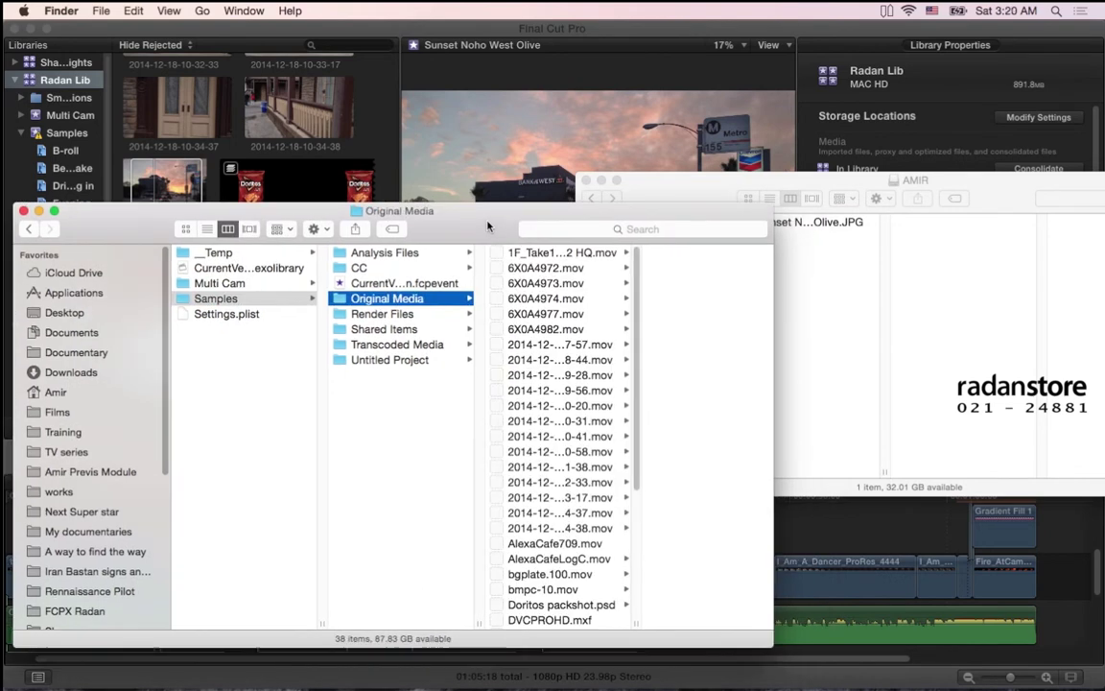
pyautogui.scroll(-5, 576, 383)
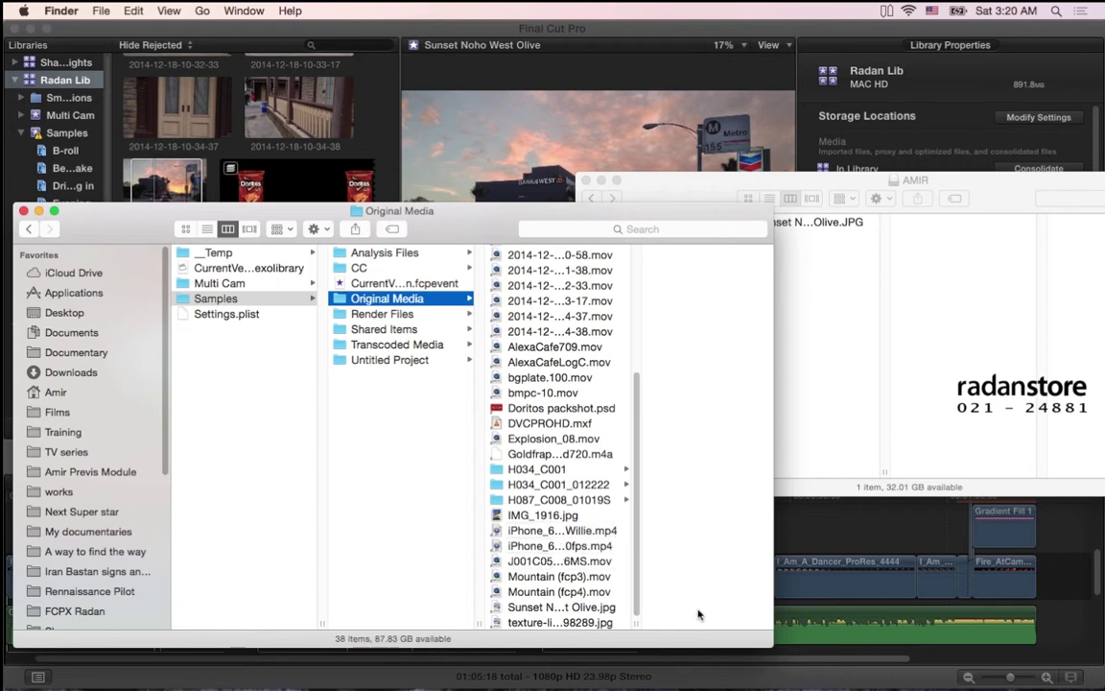
pyautogui.click(564, 606)
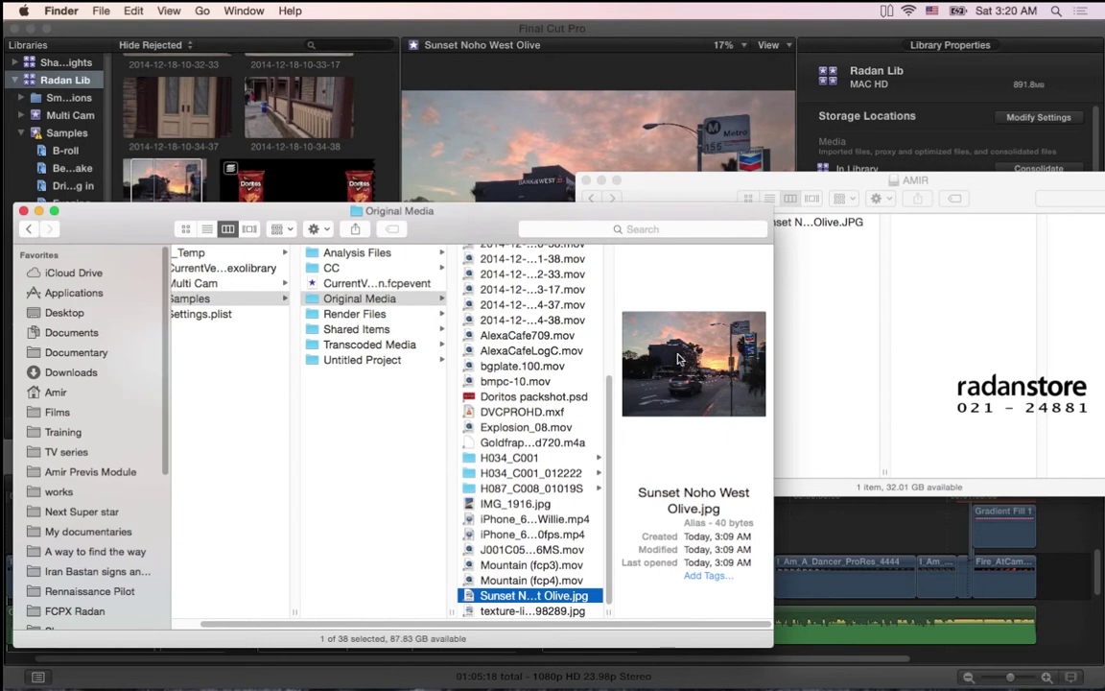
# Replace the Sunset Noho West Olive.jpg alias in Original Media with the actual image from AMIR.
pyautogui.moveTo(439, 210); pyautogui.dragTo(477, 176)
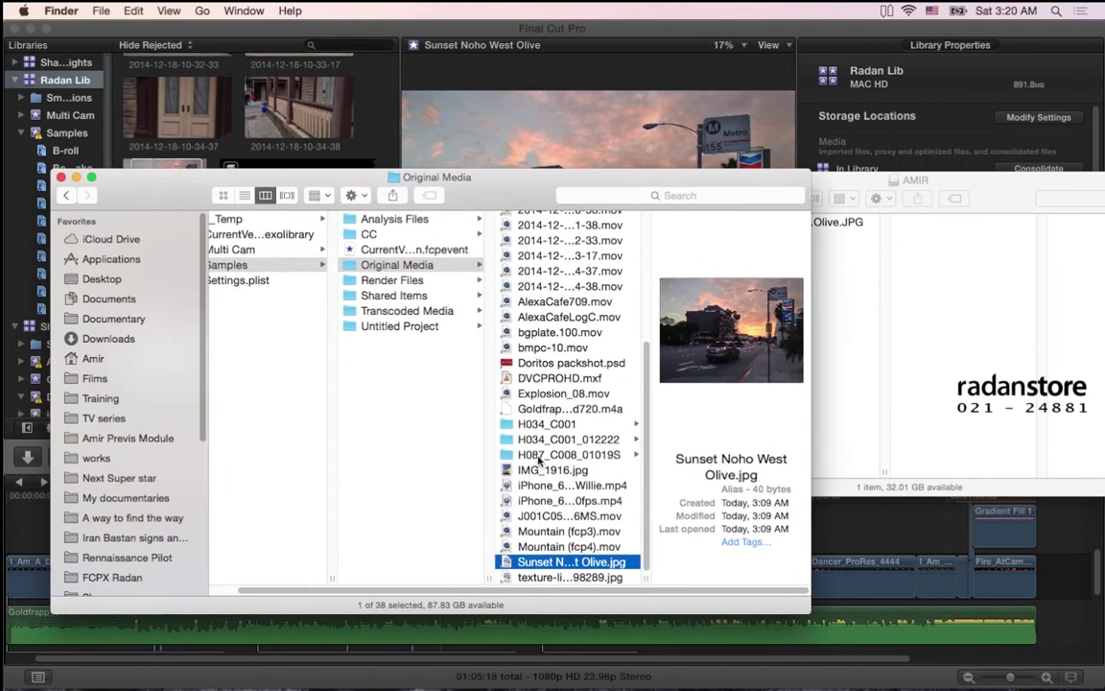
pyautogui.click(782, 227)
pyautogui.moveTo(779, 228); pyautogui.dragTo(564, 518)
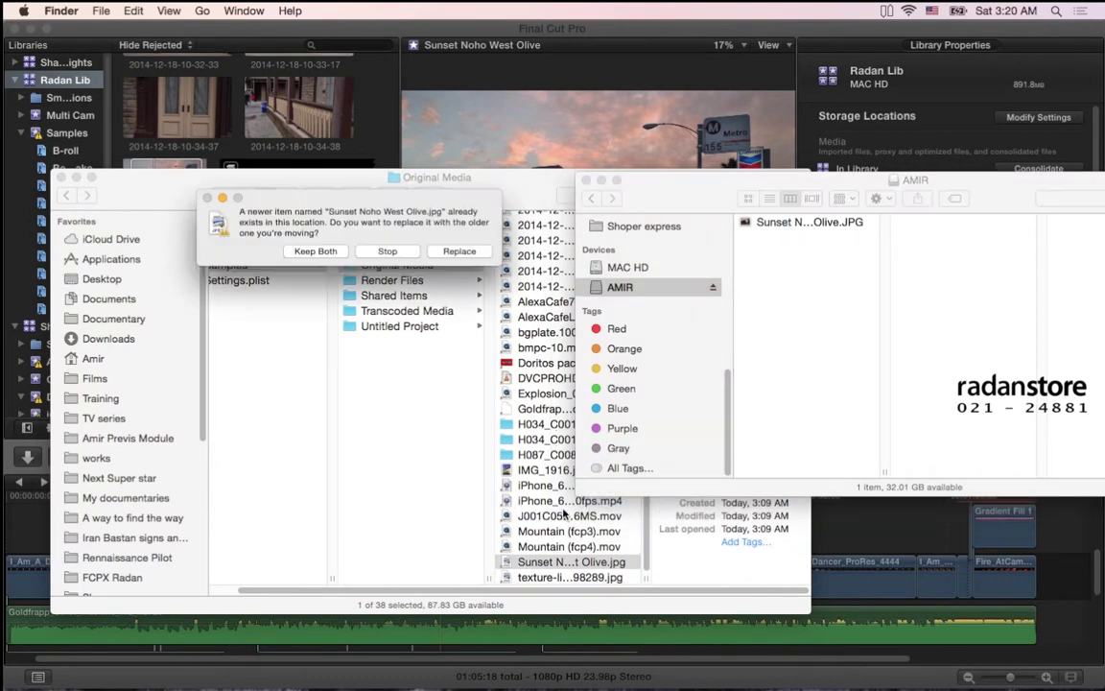
pyautogui.click(459, 250)
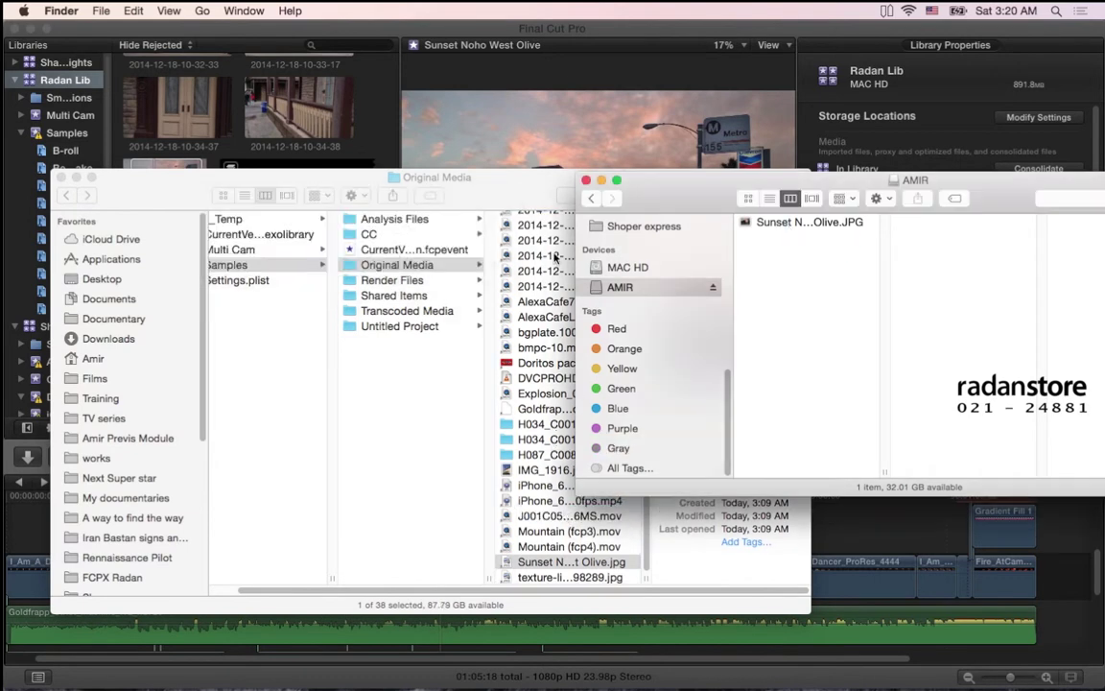
pyautogui.click(423, 51)
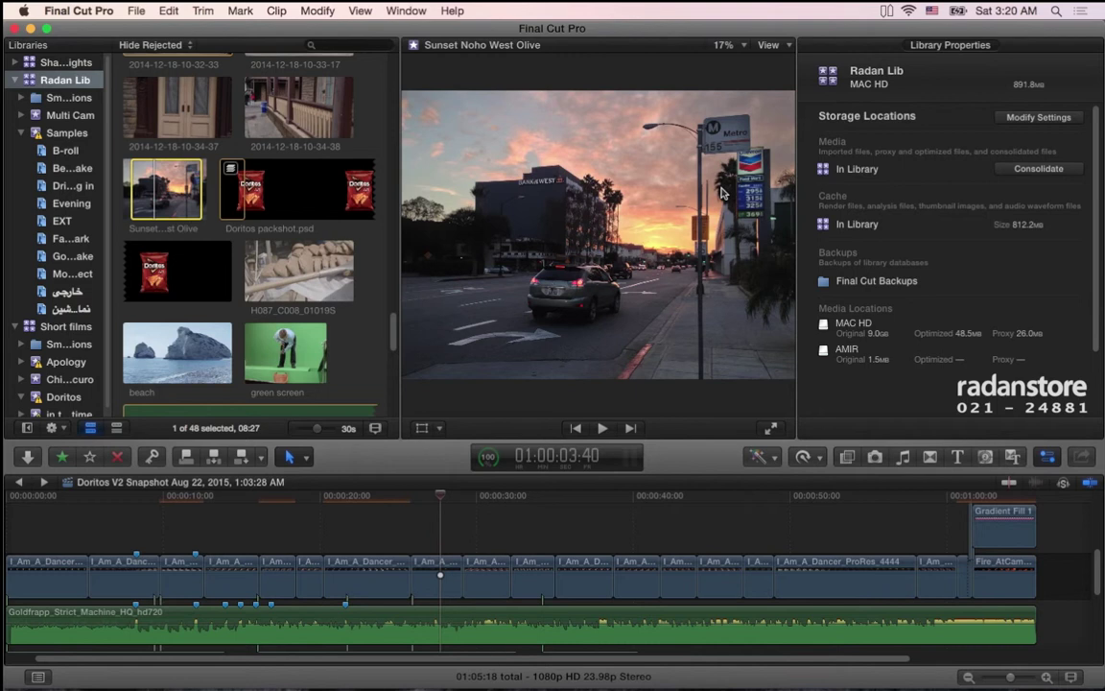
# Navigate a Finder window to Radan Lib in Movies, then bring Final Cut Pro back to the front.
pyautogui.press('super+Tab')
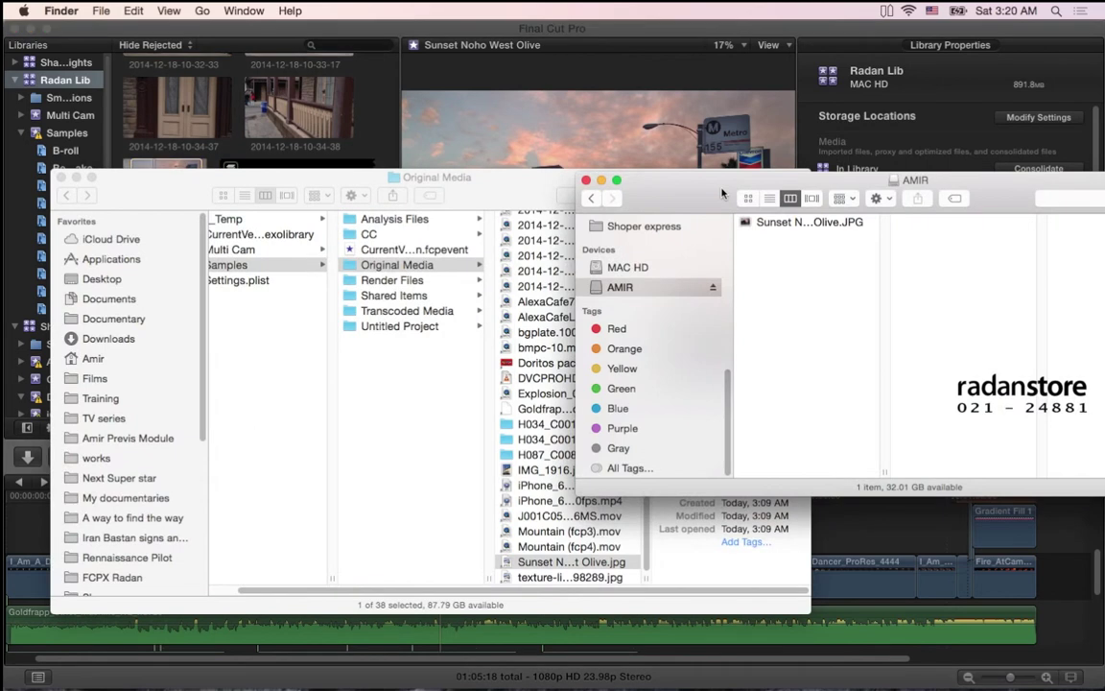
pyautogui.click(286, 303)
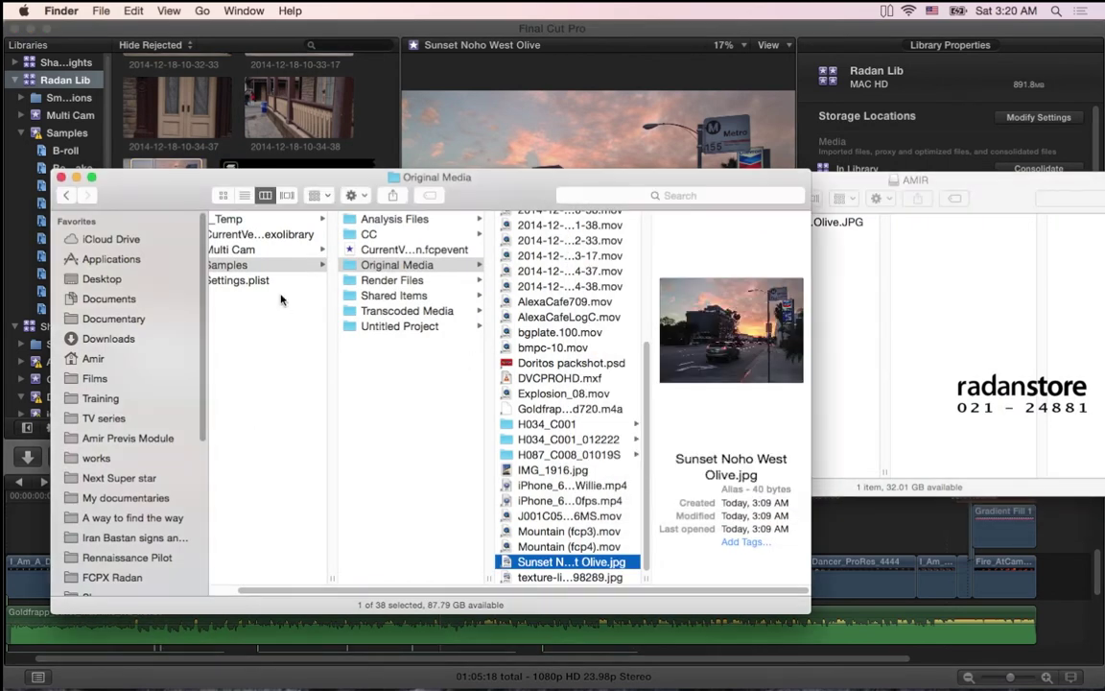
pyautogui.click(895, 303)
pyautogui.press('super+shift+a')
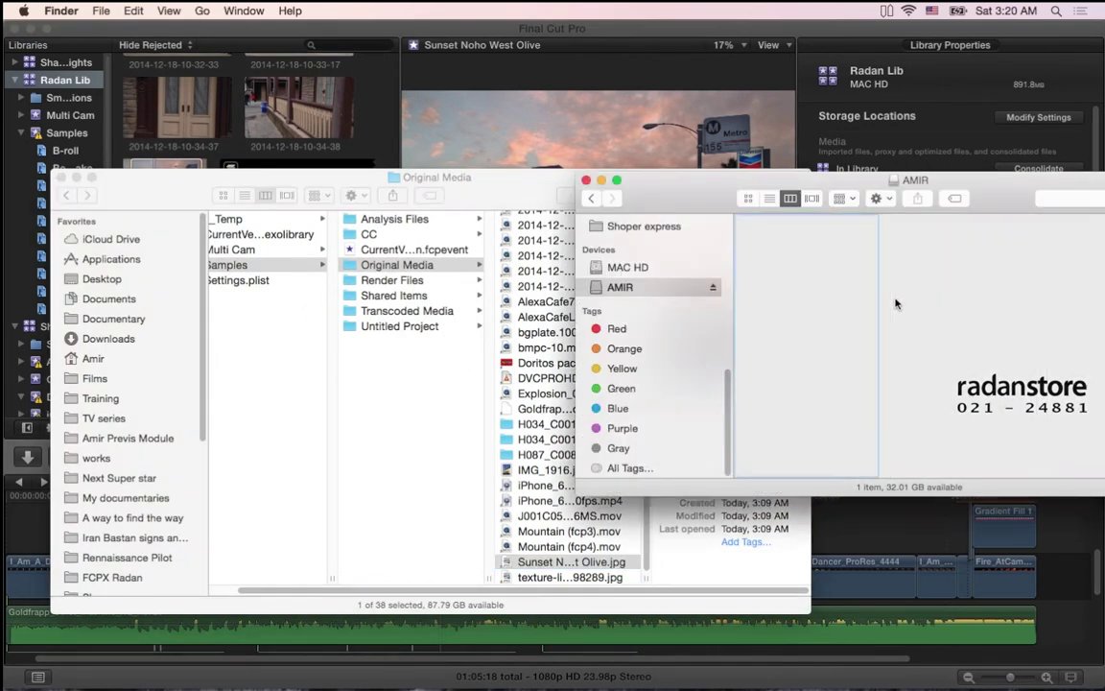
pyautogui.press('m')
pyautogui.press('Right')
pyautogui.press('Down')
pyautogui.press('Down')
pyautogui.press('Down')
pyautogui.press('Down')
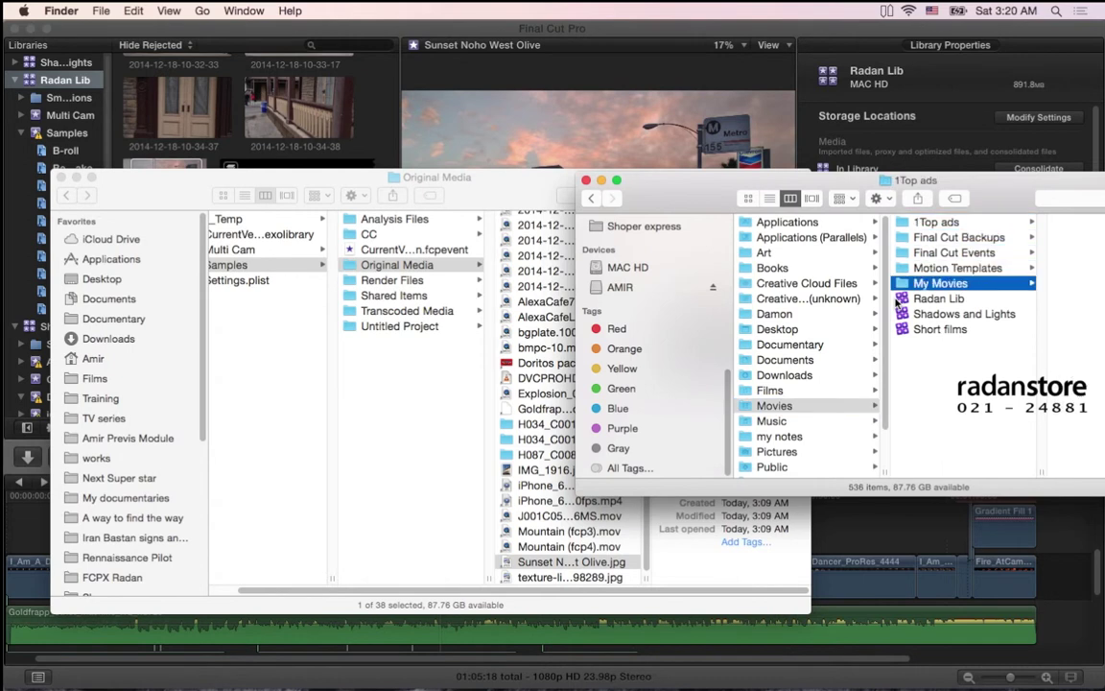
pyautogui.press('Down')
pyautogui.moveTo(695, 198); pyautogui.dragTo(516, 249)
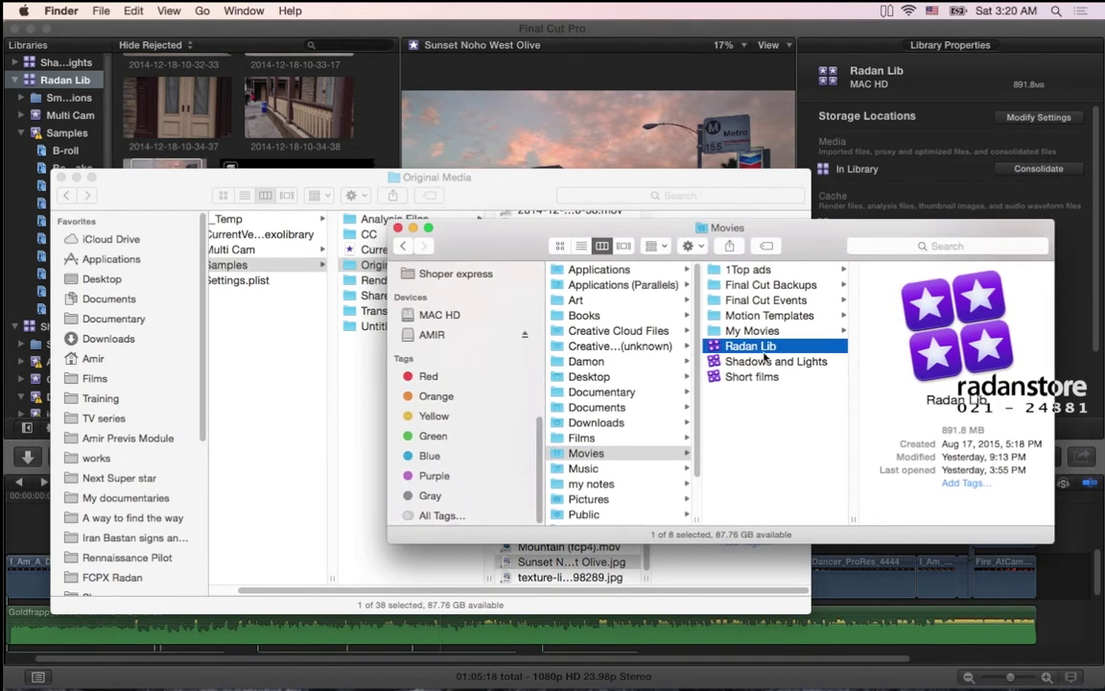
pyautogui.click(480, 31)
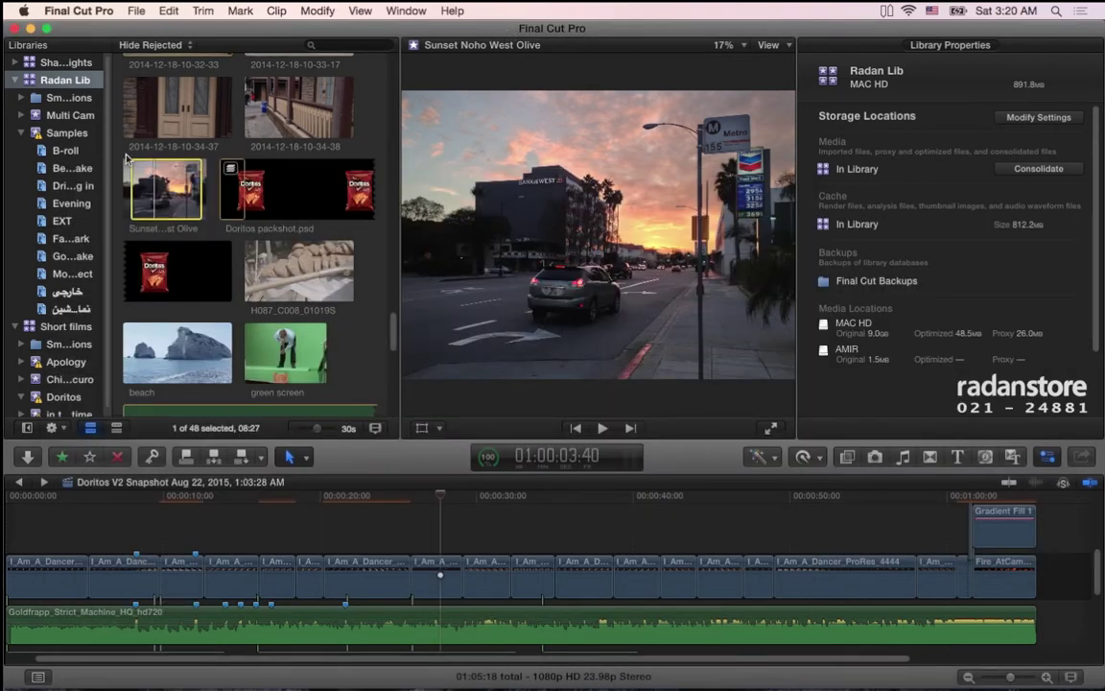
pyautogui.click(64, 133)
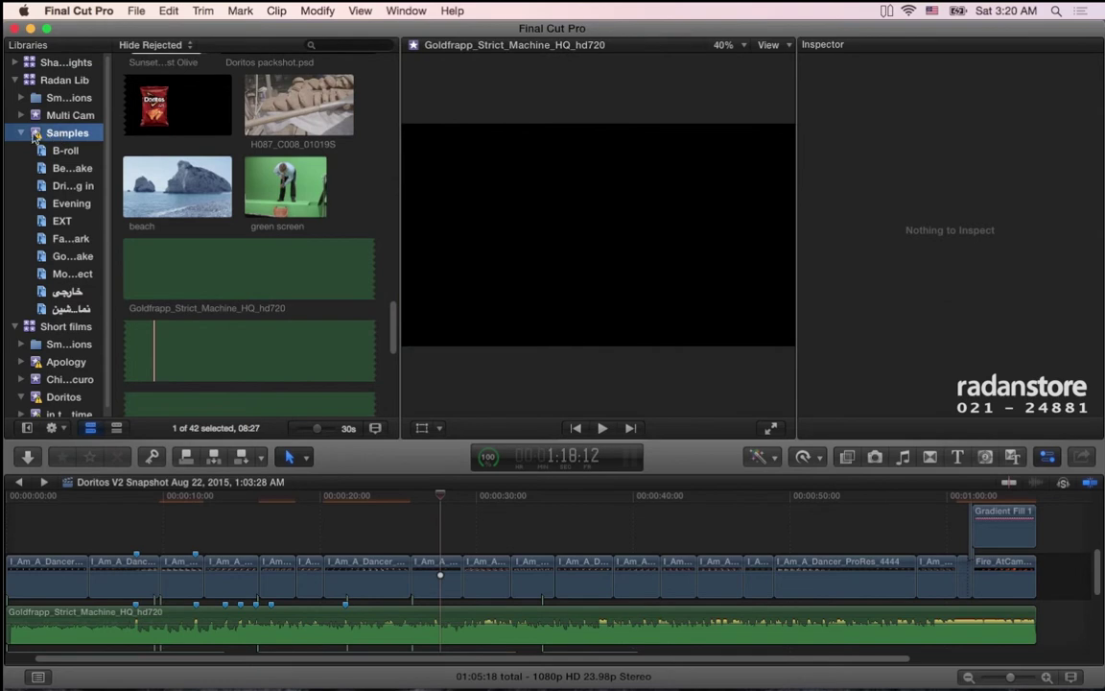
pyautogui.click(137, 12)
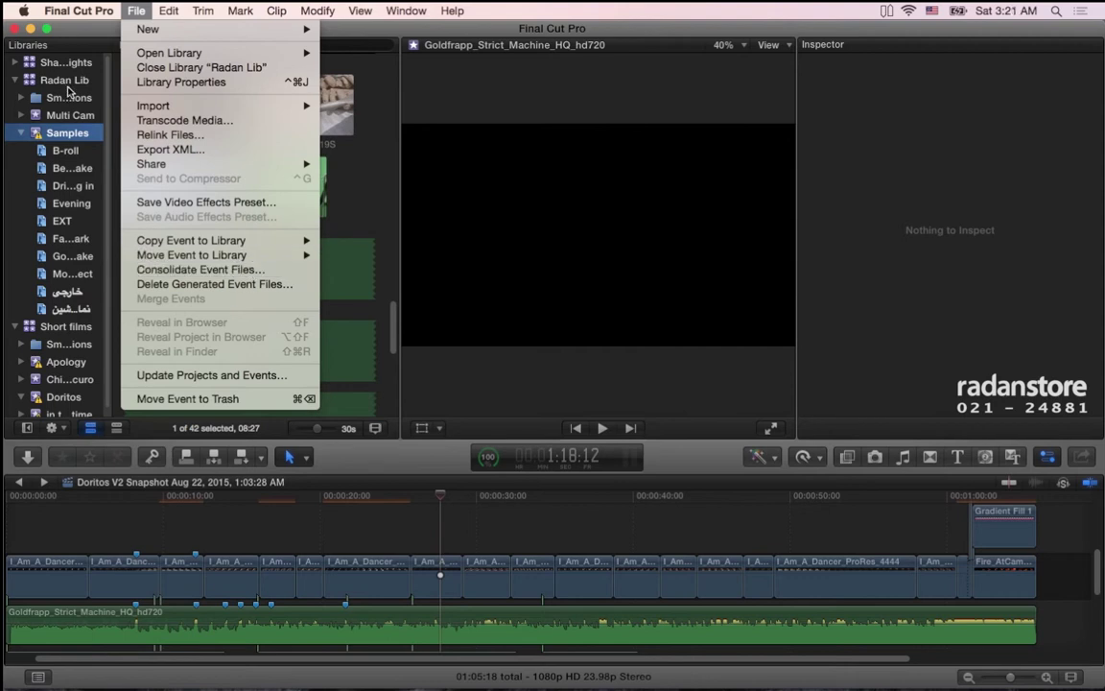
pyautogui.click(63, 83)
pyautogui.click(77, 86)
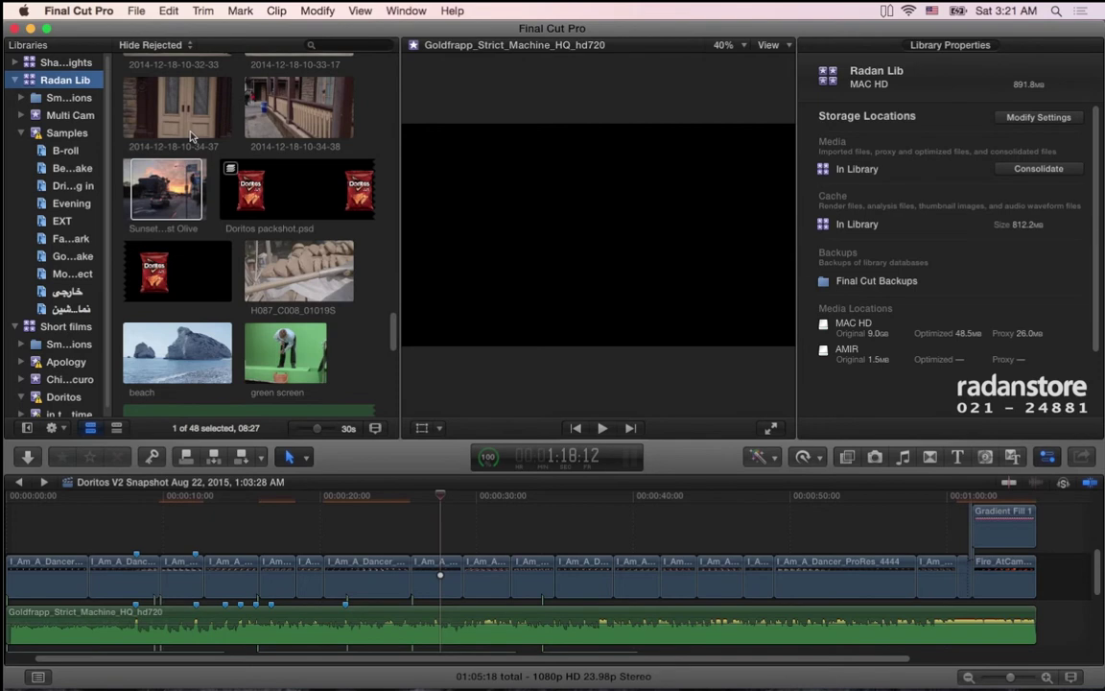
pyautogui.press('super+Tab')
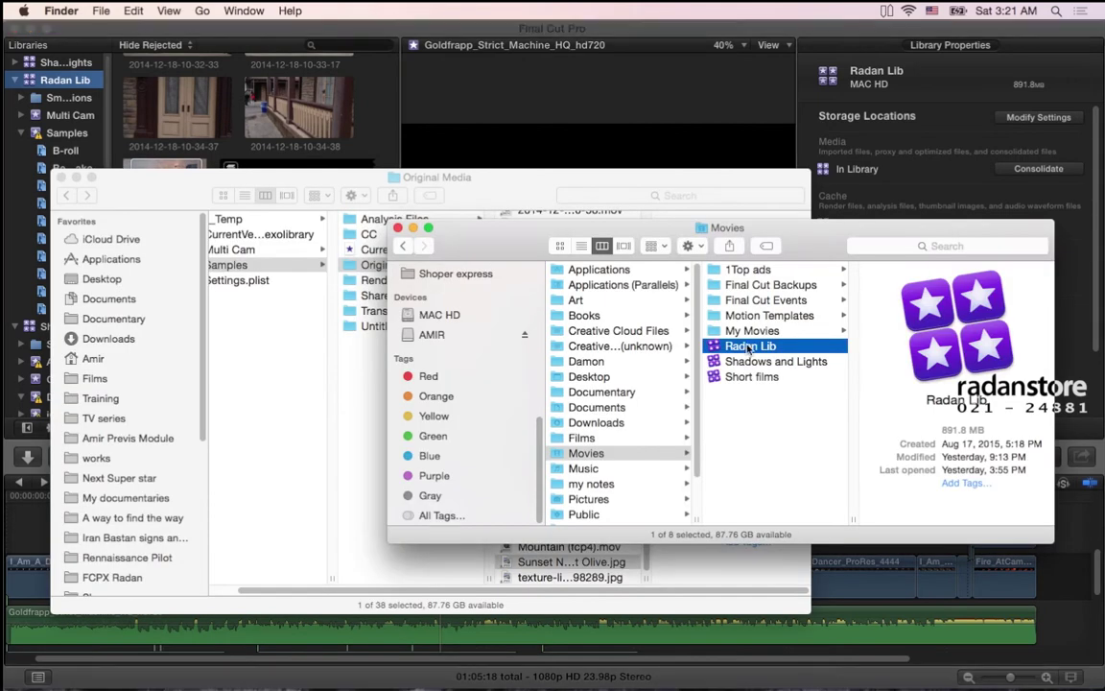
pyautogui.click(310, 33)
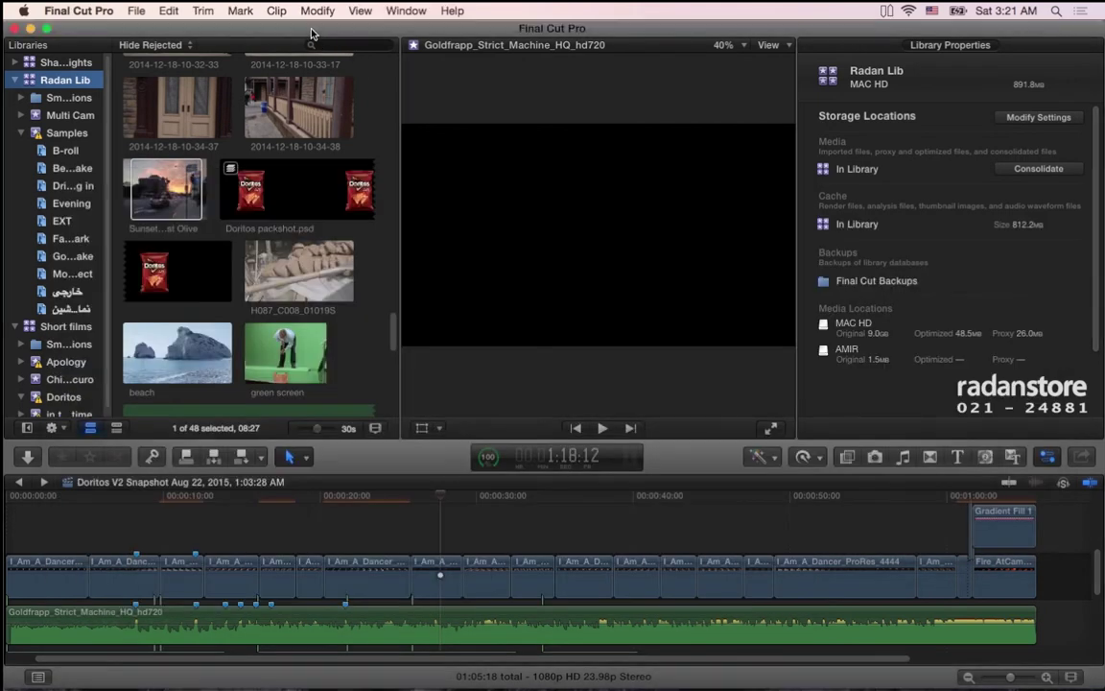
pyautogui.click(76, 135)
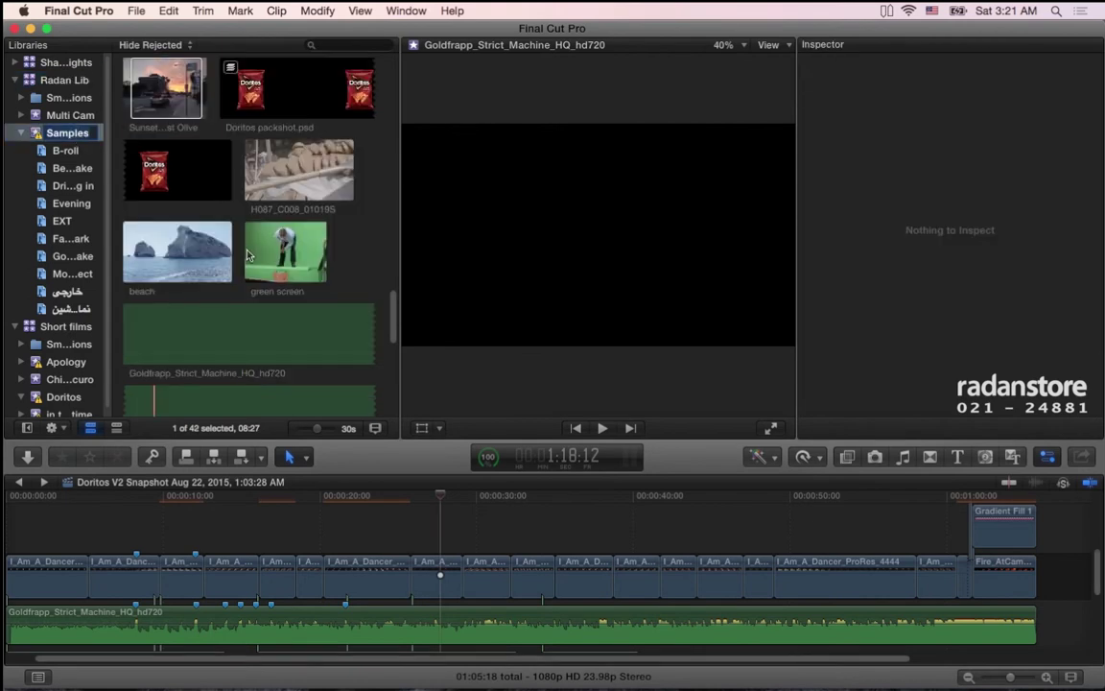
pyautogui.scroll(2, 246, 254)
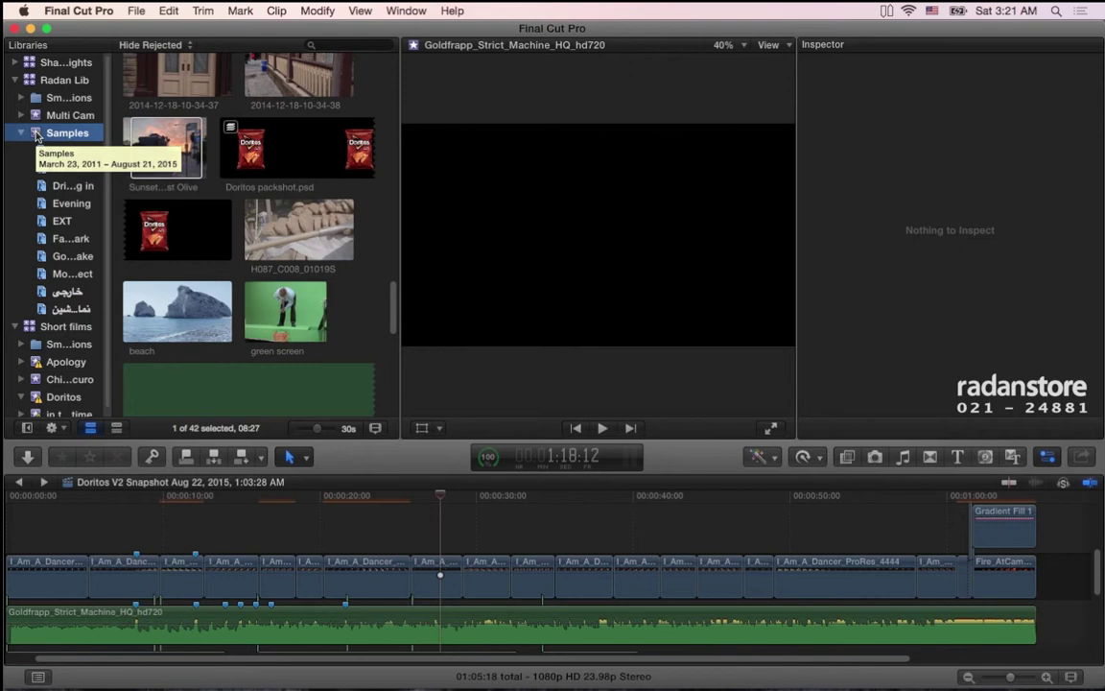
pyautogui.click(35, 133)
pyautogui.click(137, 11)
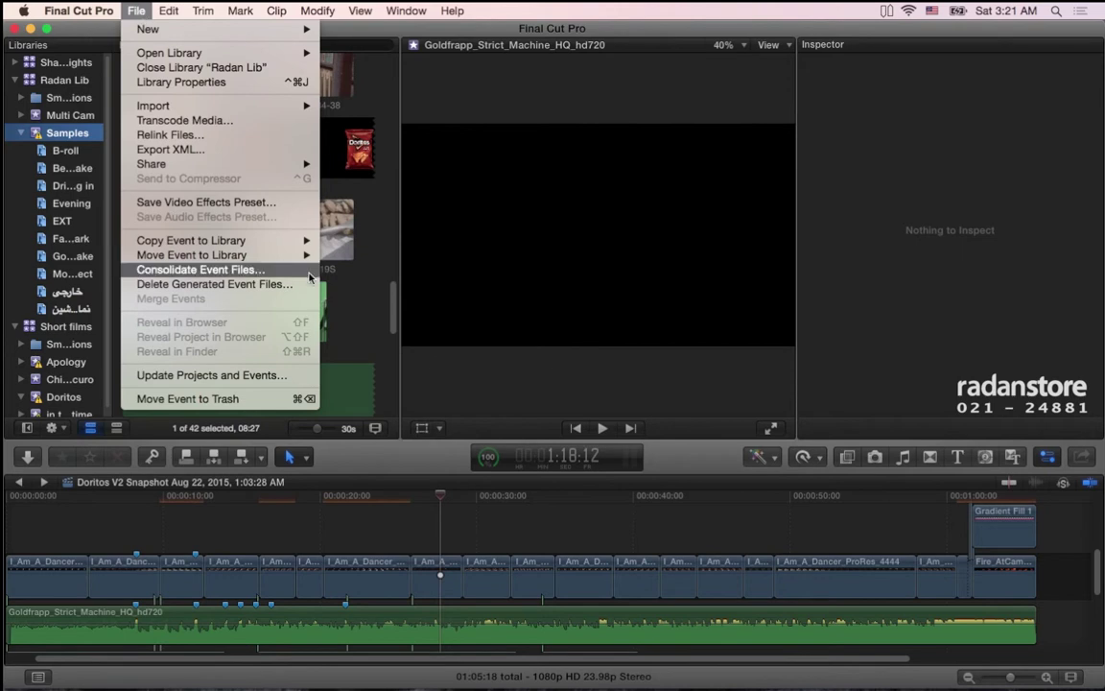
pyautogui.moveTo(279, 247)
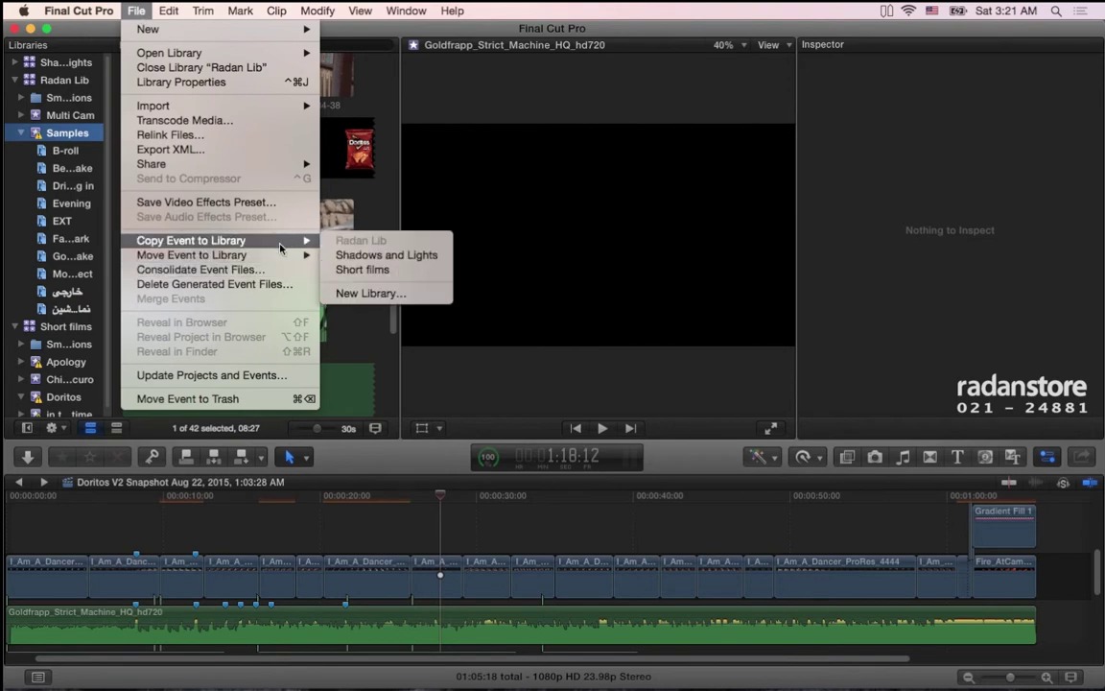
pyautogui.click(43, 79)
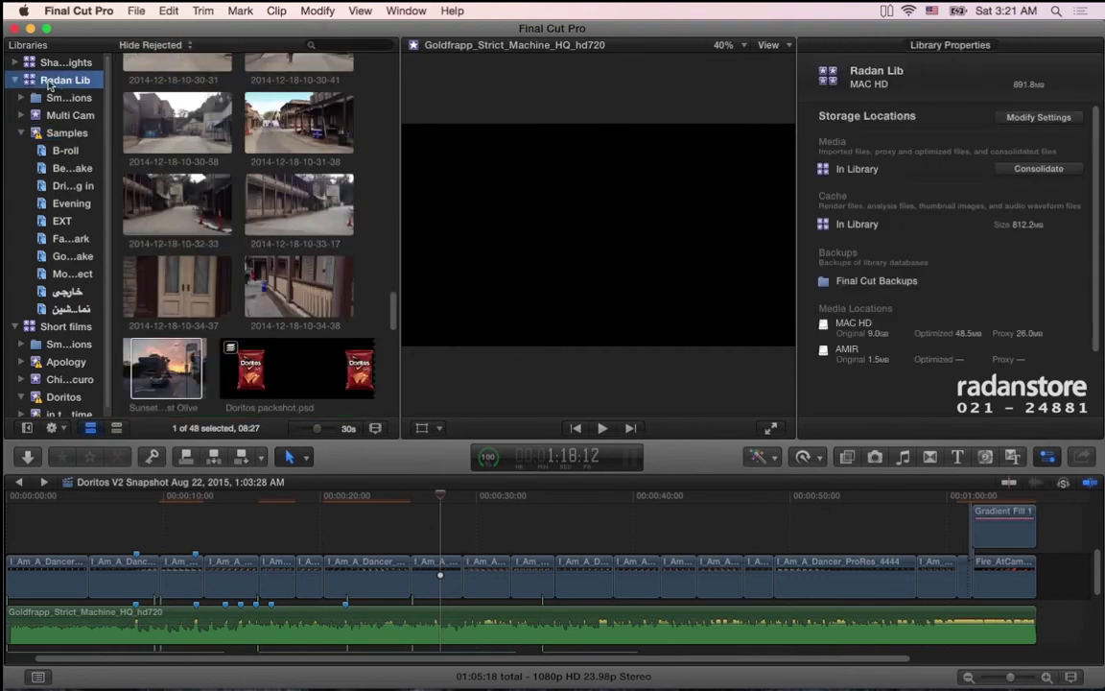
# Collapse Radan Lib's event list, then bring Finder's Movies window forward and nudge it up-left.
pyautogui.click(136, 10)
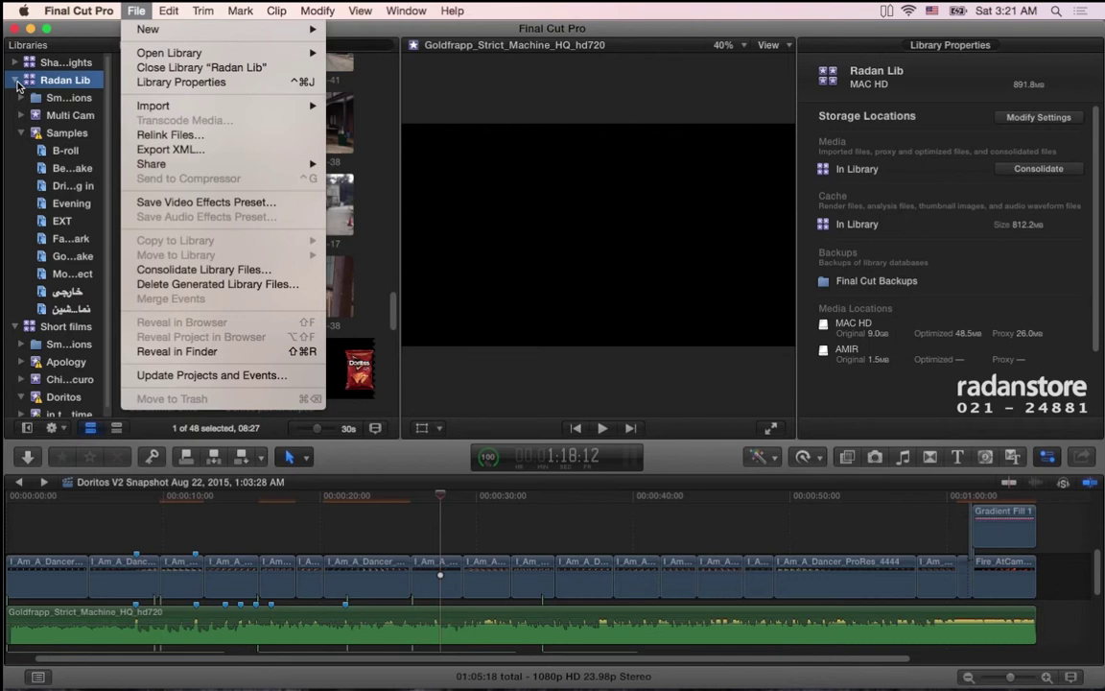
pyautogui.click(17, 86)
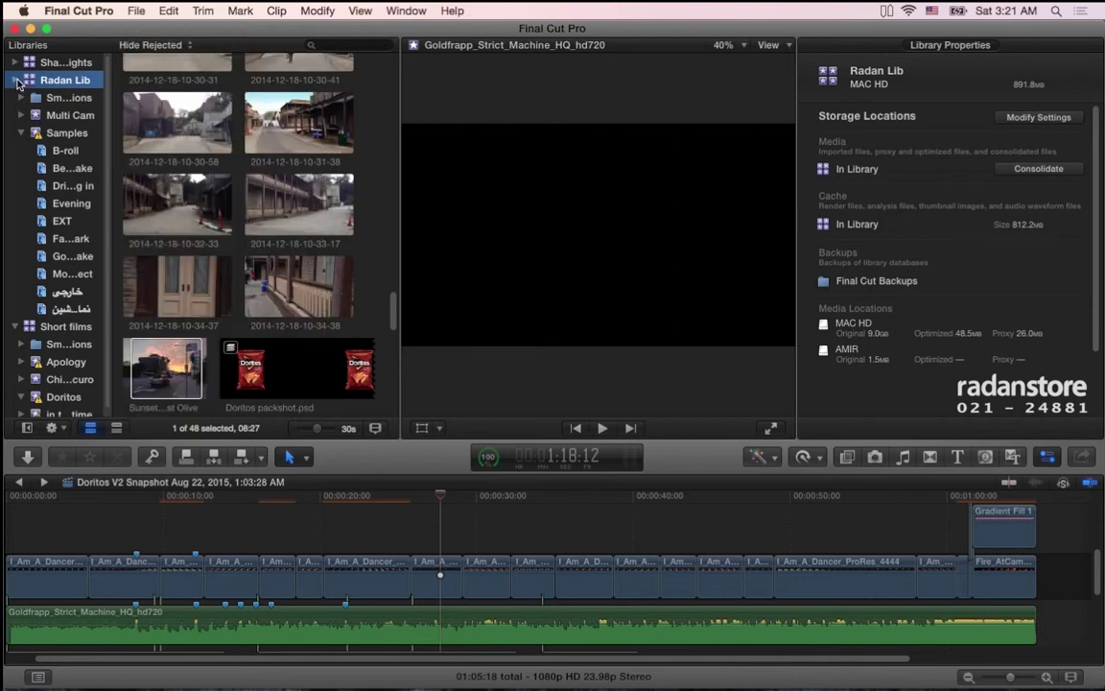
pyautogui.click(16, 80)
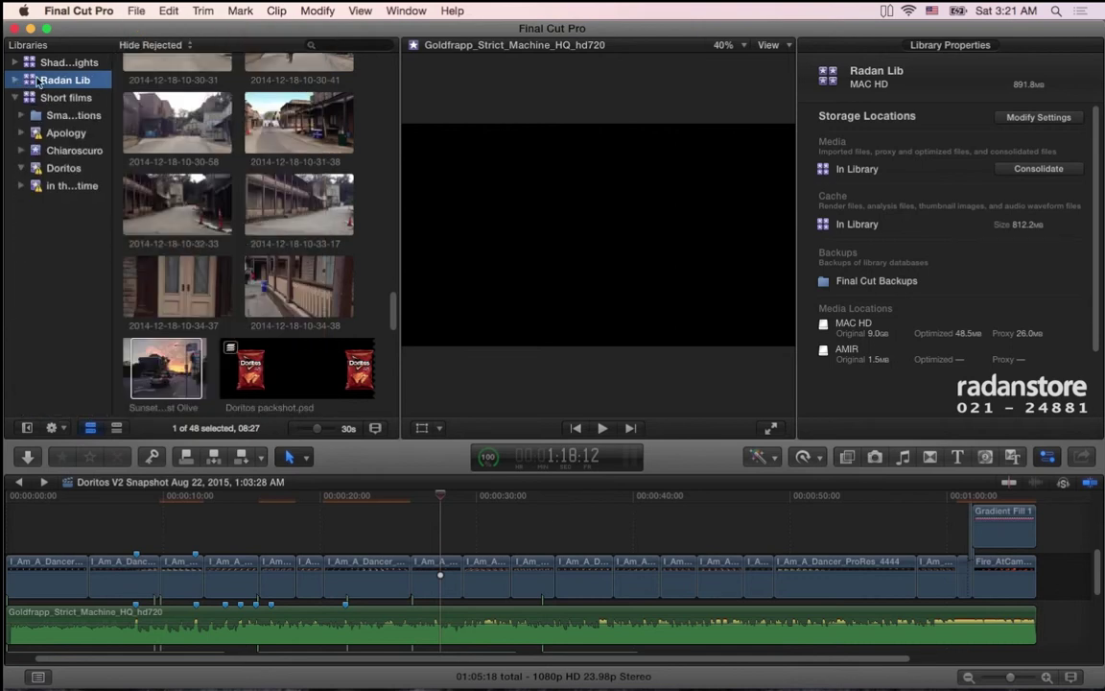
pyautogui.press('super+Tab')
pyautogui.moveTo(625, 210)
pyautogui.mouseDown()
pyautogui.moveTo(593, 190)
pyautogui.moveTo(587, 170)
pyautogui.mouseUp()
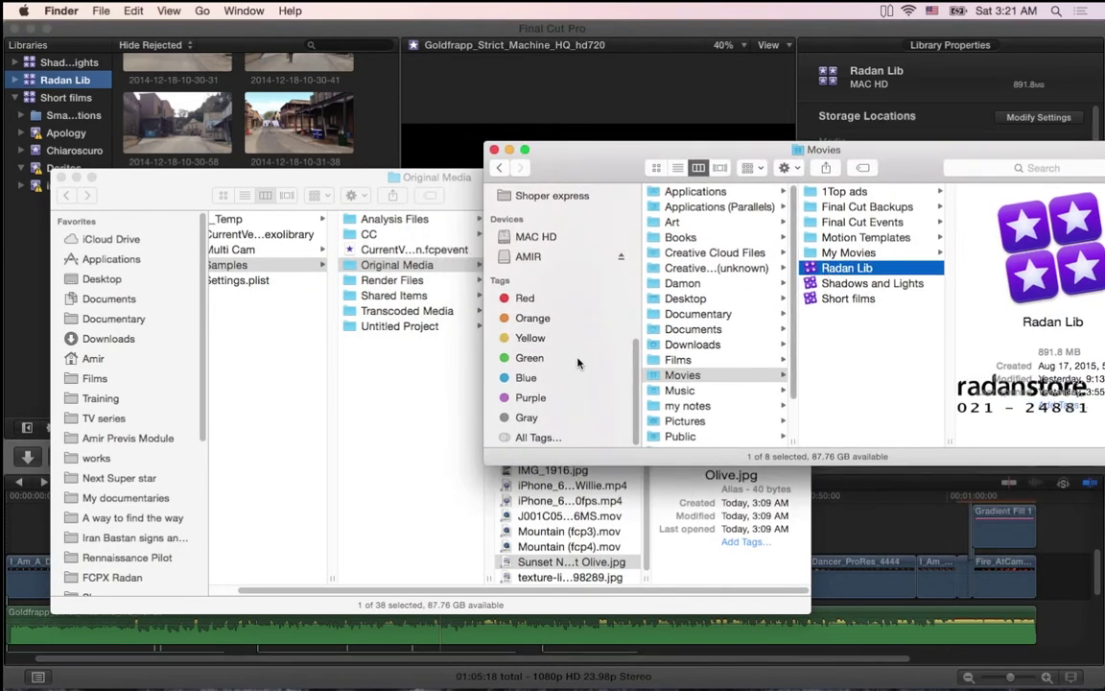
# Open the AMIR drive in Finder to see its single JPG and 32.01 GB free, then return.
pyautogui.scroll(-5, 137, 368)
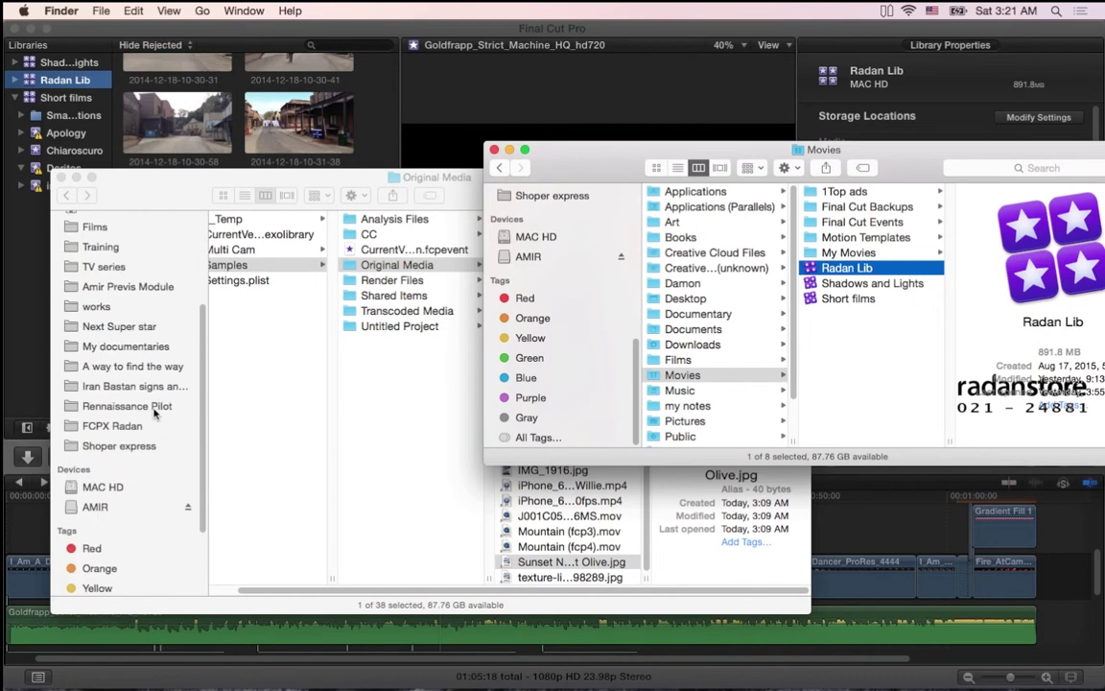
pyautogui.click(140, 519)
pyautogui.click(134, 506)
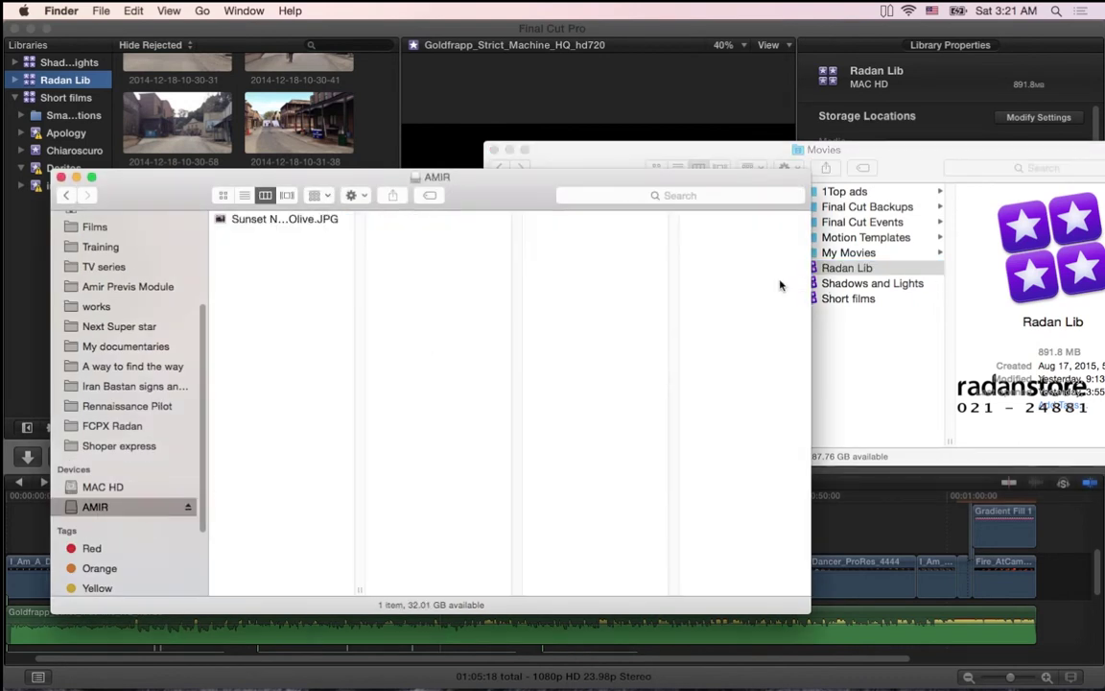
pyautogui.moveTo(192, 199); pyautogui.dragTo(201, 254)
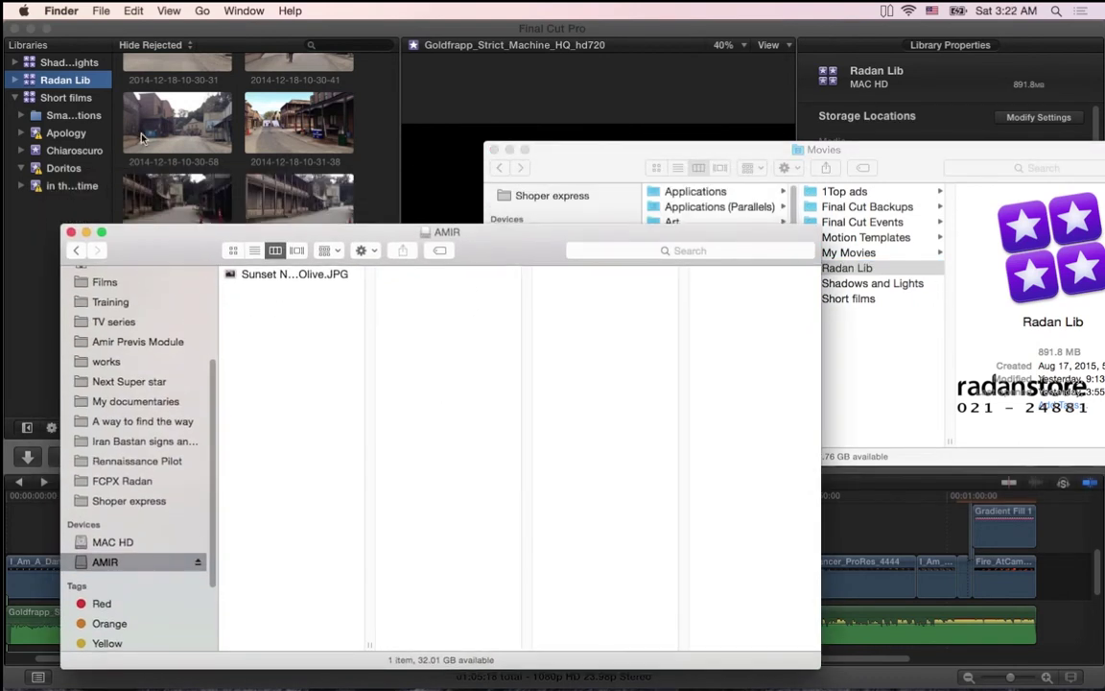
pyautogui.click(99, 26)
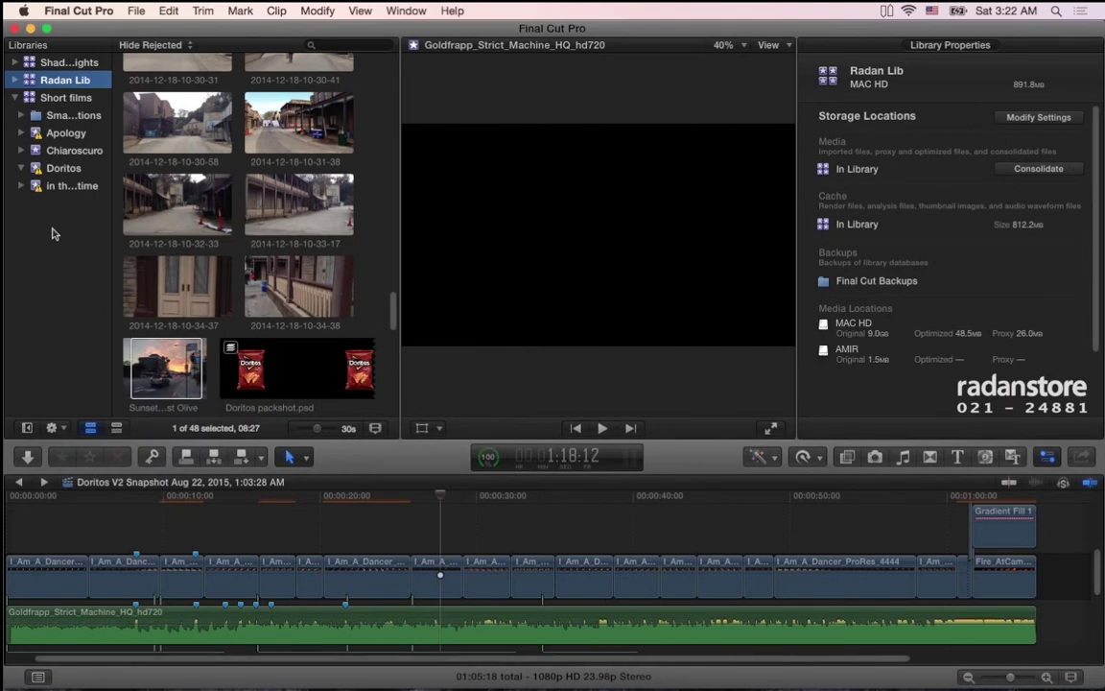
# Select the Doritos event in Short films and review the Copy and Move Event to Library submenus.
pyautogui.click(63, 169)
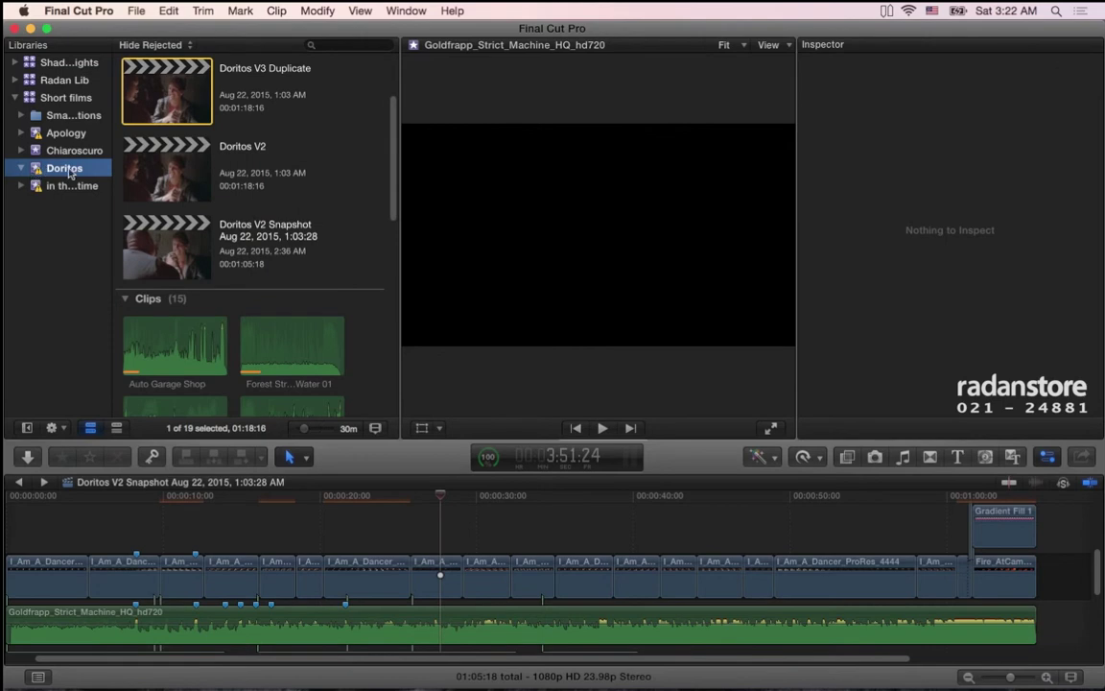
pyautogui.click(133, 12)
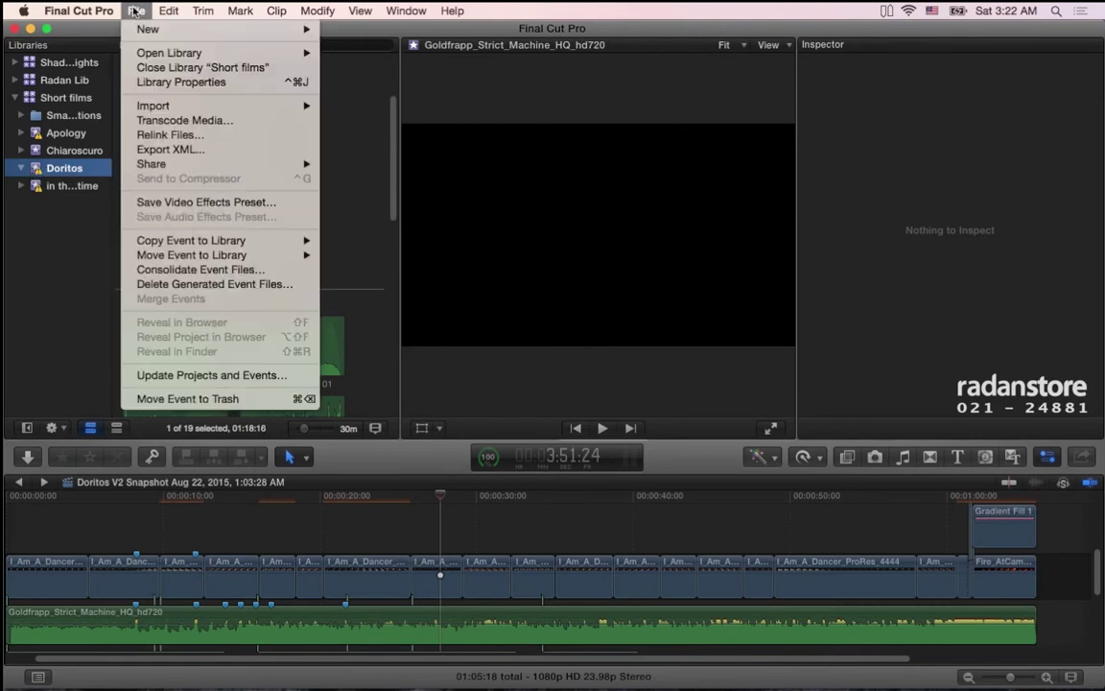
pyautogui.moveTo(227, 242)
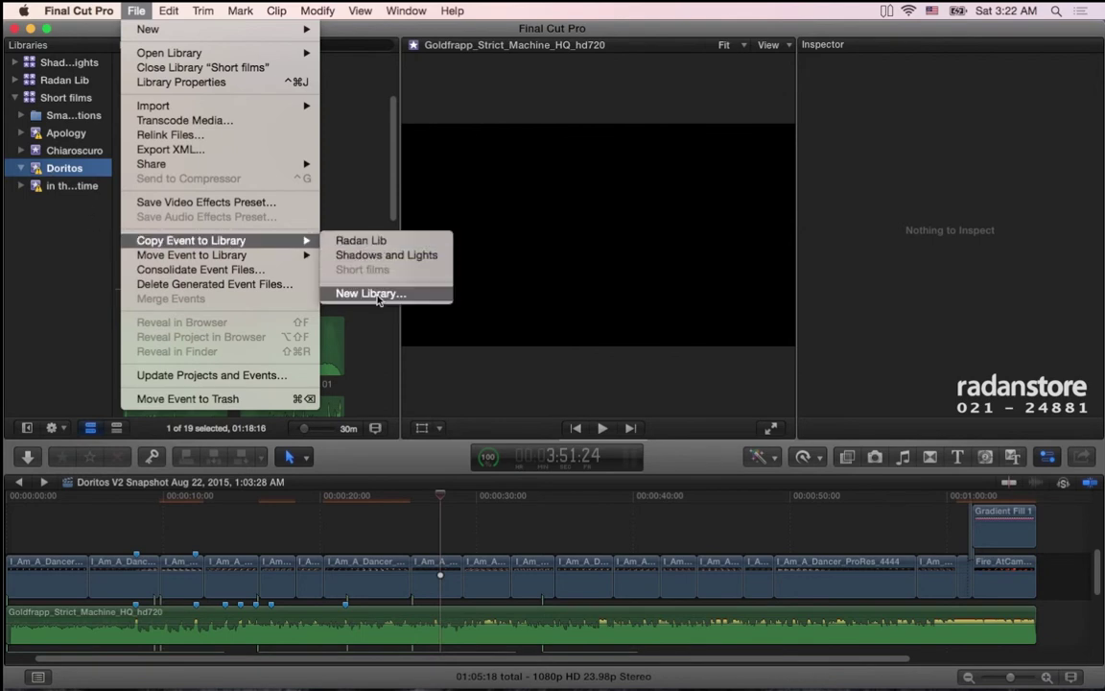
pyautogui.moveTo(292, 259)
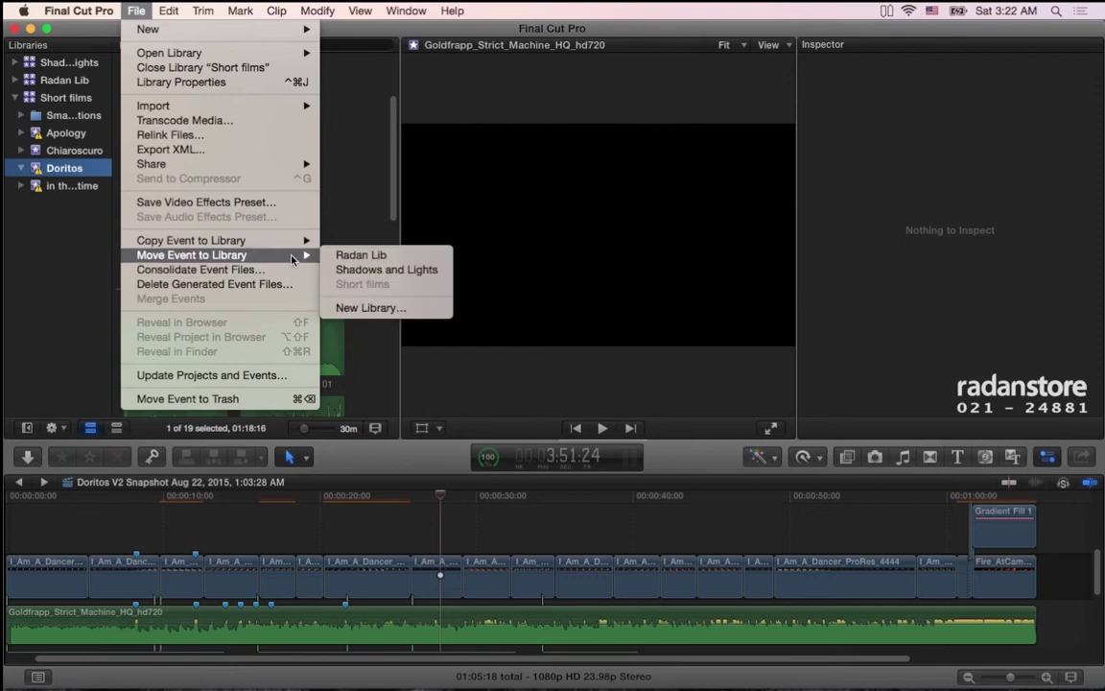
pyautogui.press('super+Tab')
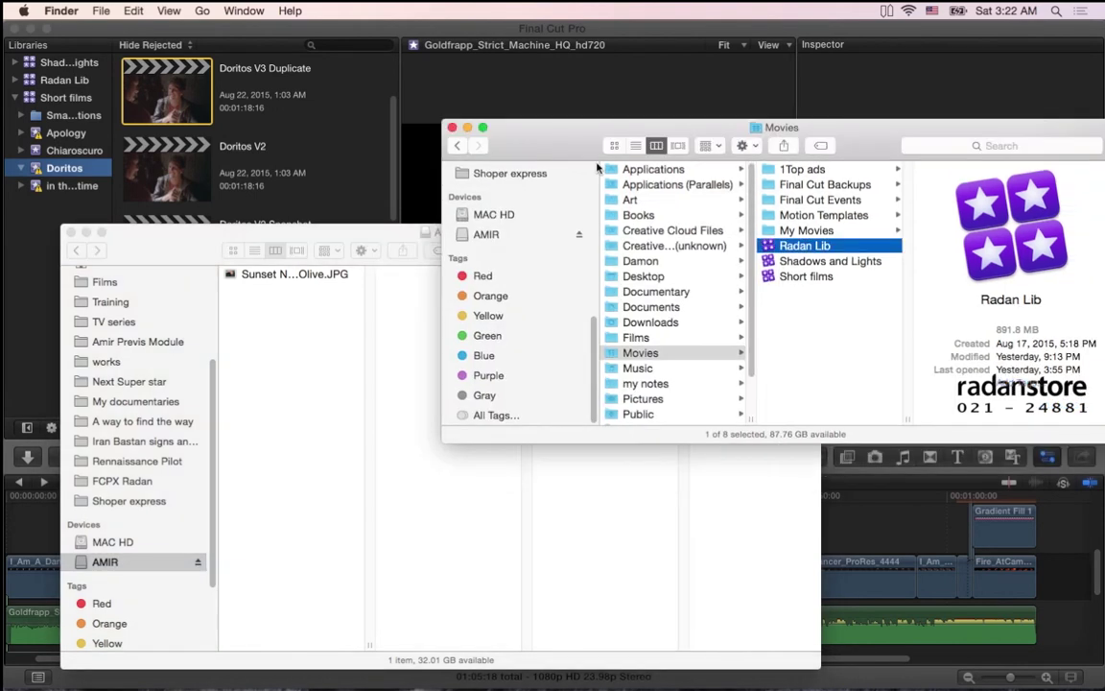
# Arrange Finder's Movies and AMIR windows, dismiss a shortcut menu, and return to Final Cut Pro.
pyautogui.moveTo(557, 163); pyautogui.dragTo(513, 139)
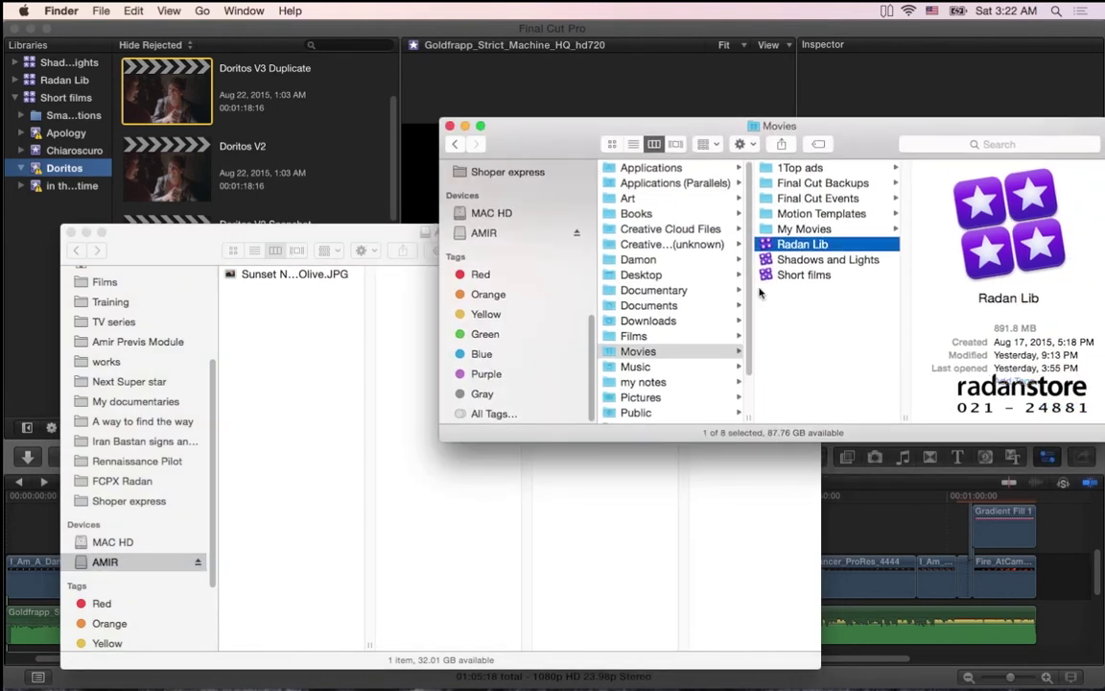
pyautogui.click(265, 350)
pyautogui.moveTo(169, 223); pyautogui.dragTo(227, 213)
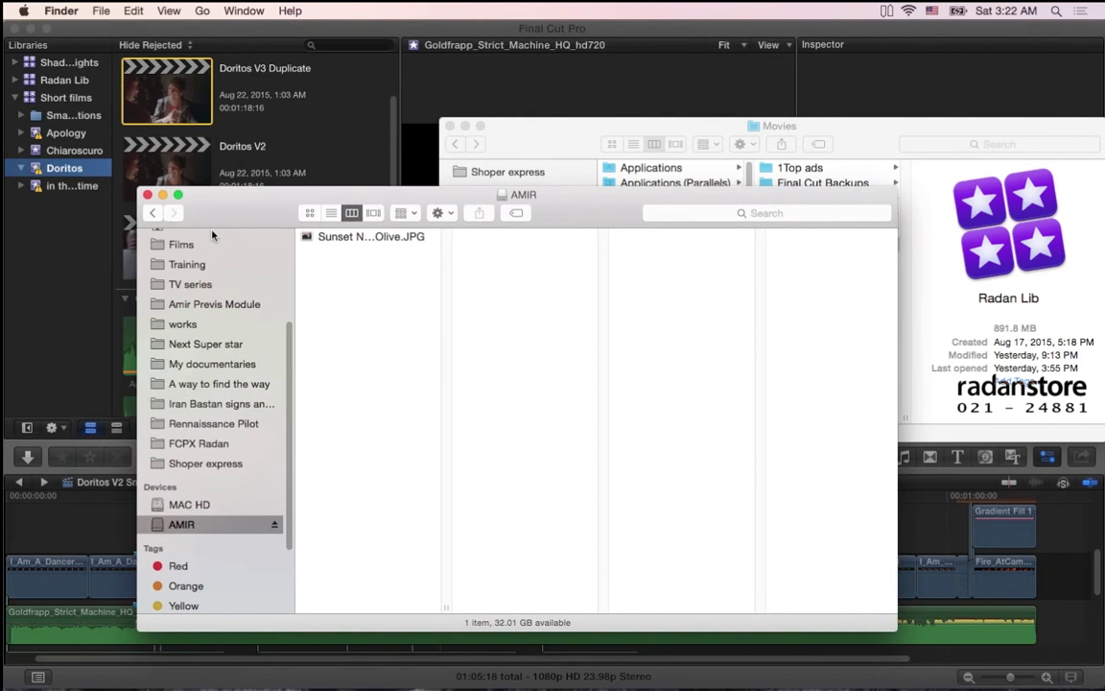
pyautogui.rightClick(326, 301)
pyautogui.click(314, 277)
pyautogui.click(82, 273)
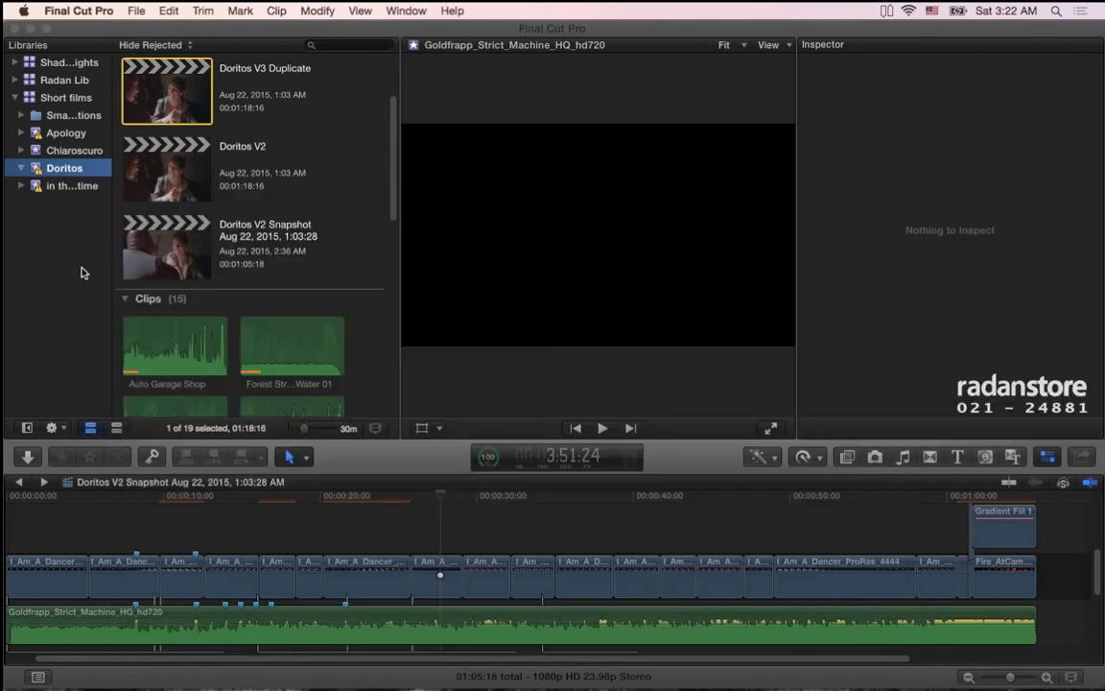
# Start a new library from File > New, choose the AMIR drive as location, and name it 'Test'.
pyautogui.click(136, 11)
pyautogui.moveTo(240, 31)
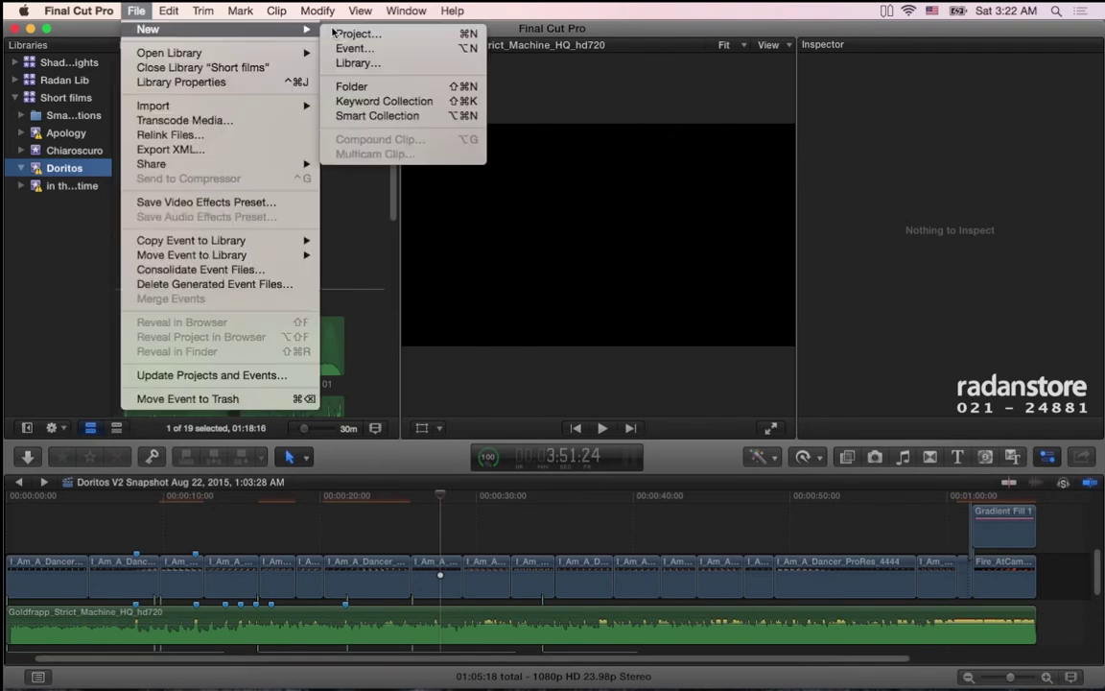
pyautogui.click(358, 63)
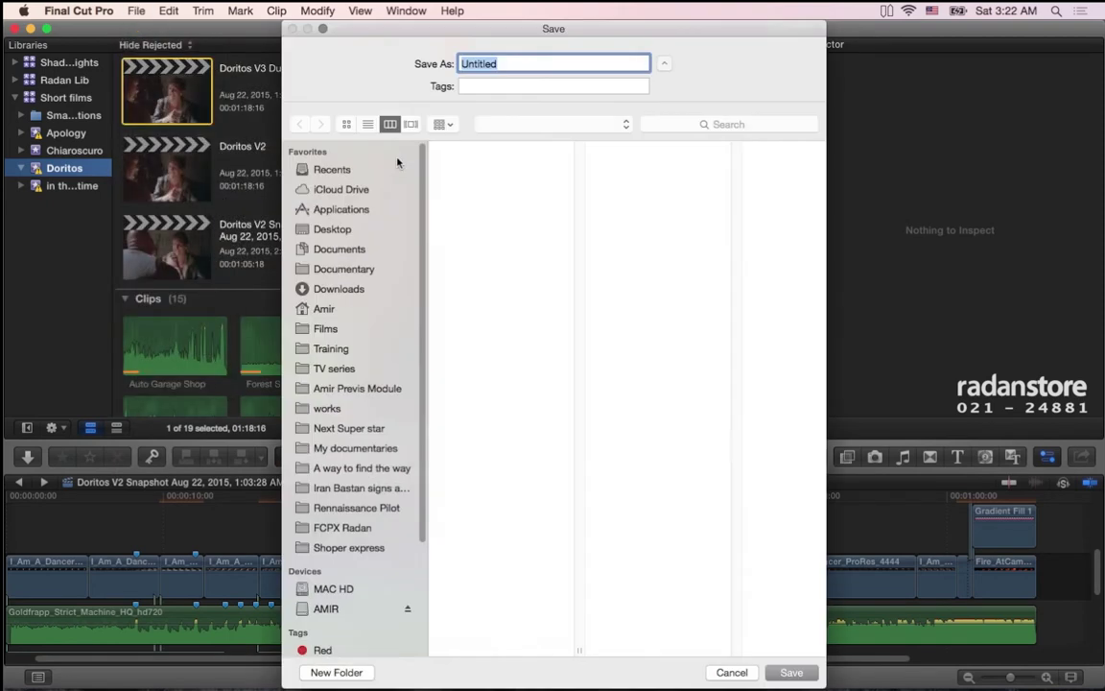
pyautogui.click(324, 308)
pyautogui.click(327, 608)
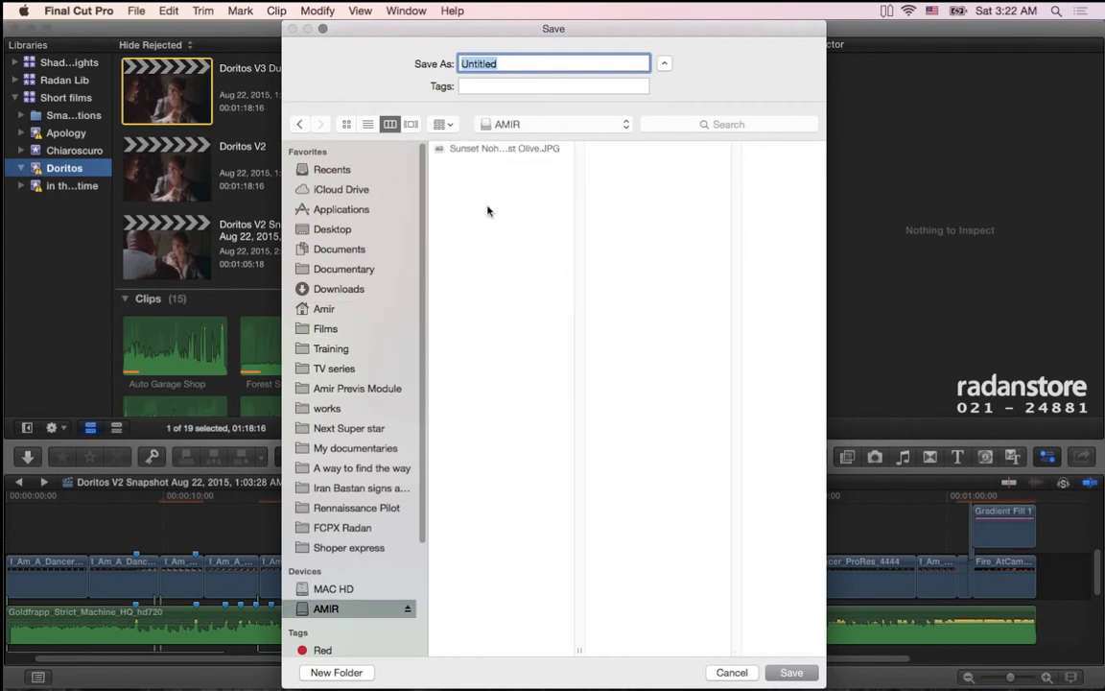
pyautogui.write('Test')
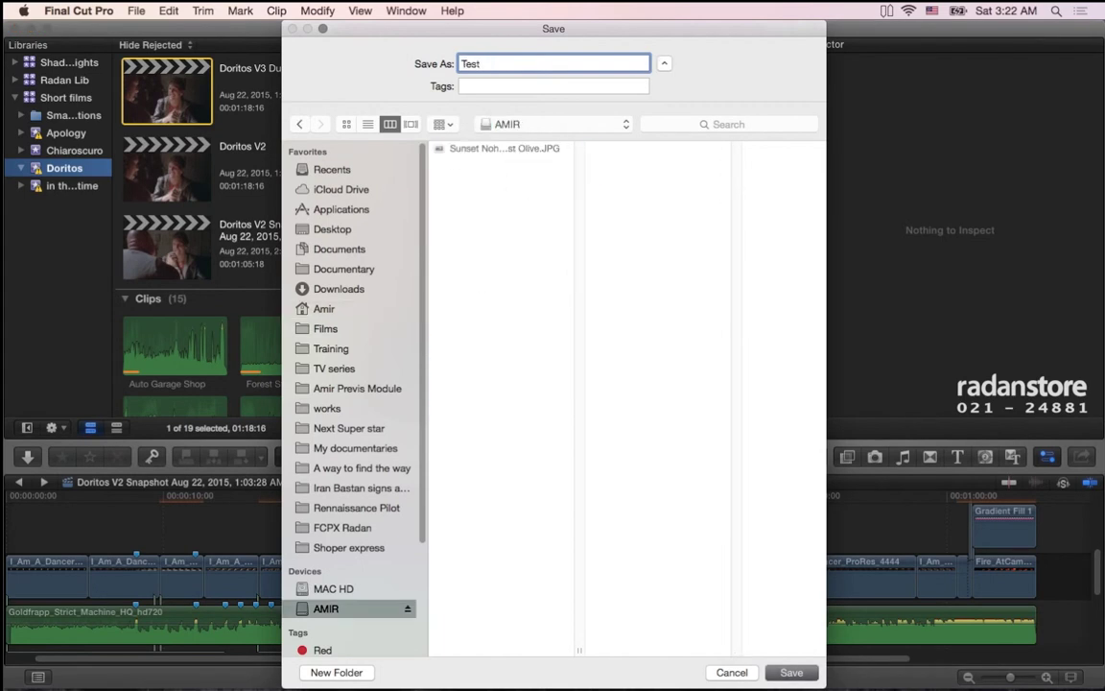
pyautogui.press('Return')
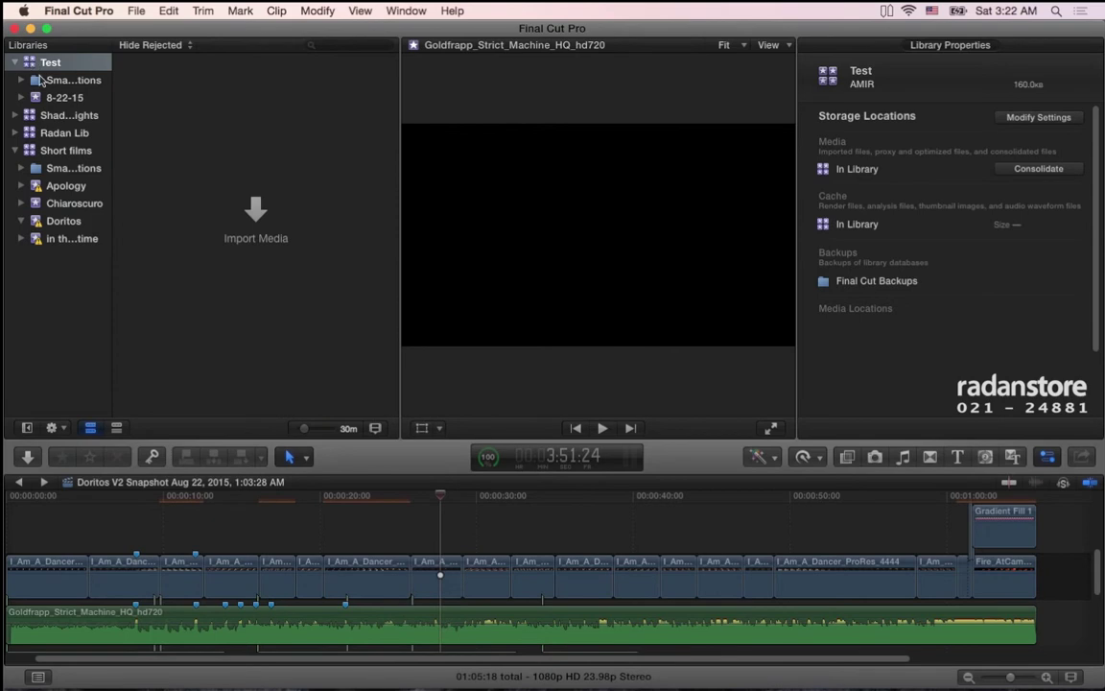
# Copy the Doritos event into the Test library without optimized or proxy media.
pyautogui.click(64, 224)
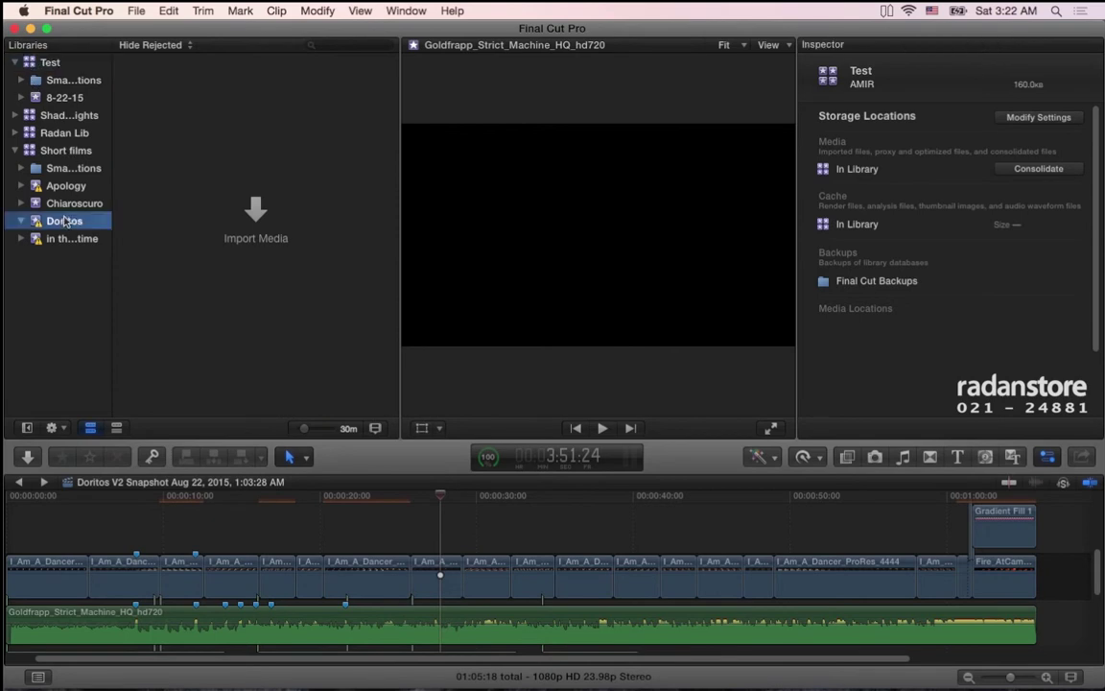
pyautogui.click(135, 11)
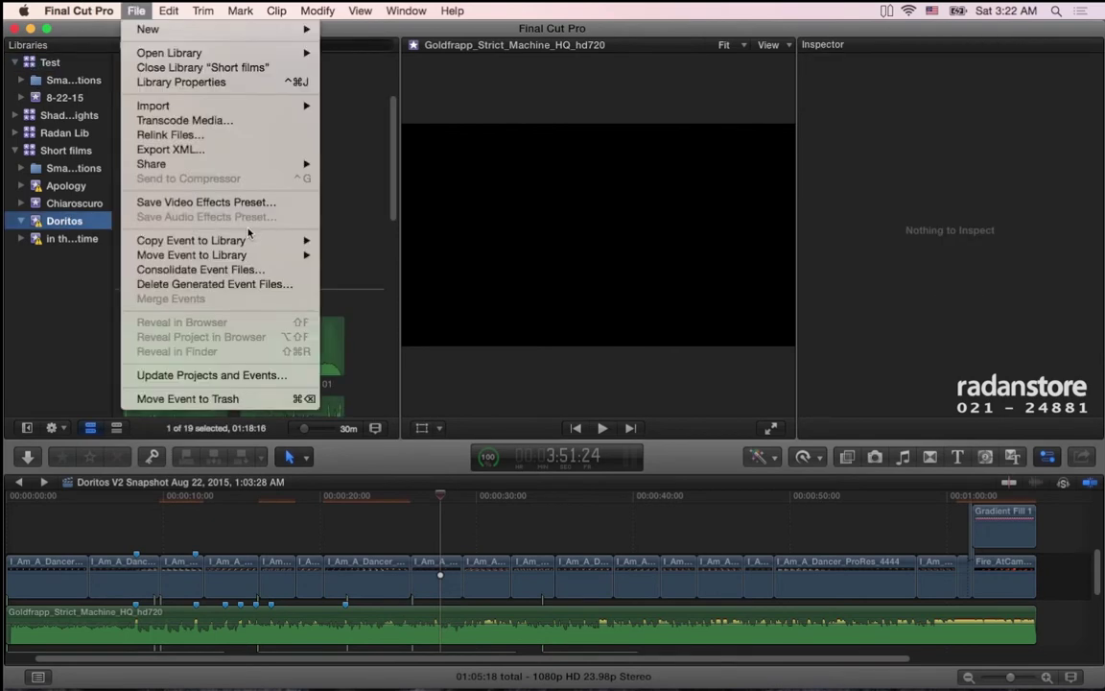
pyautogui.moveTo(243, 239)
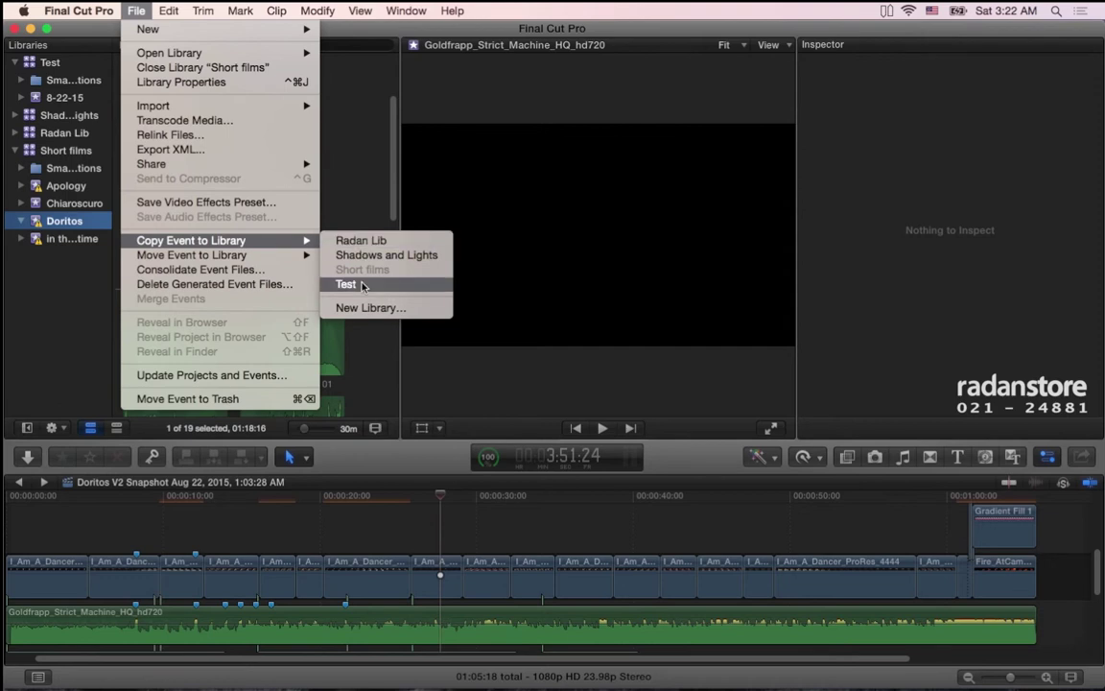
pyautogui.click(362, 285)
pyautogui.press('super+Tab')
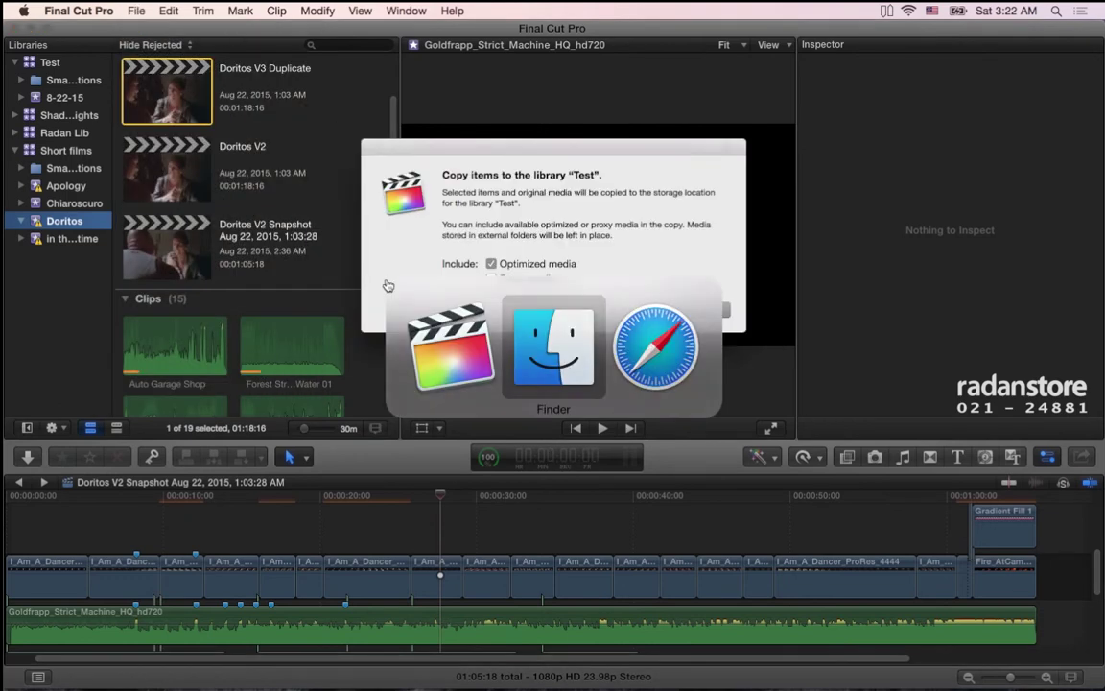
pyautogui.press('super+Tab')
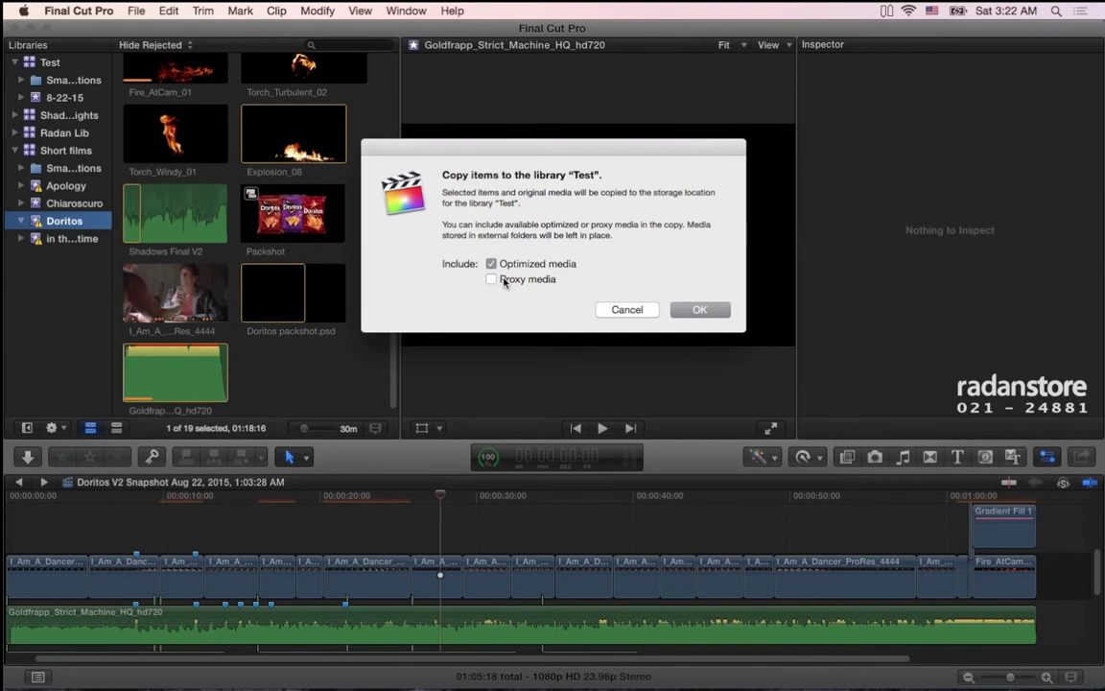
pyautogui.click(503, 280)
pyautogui.click(701, 315)
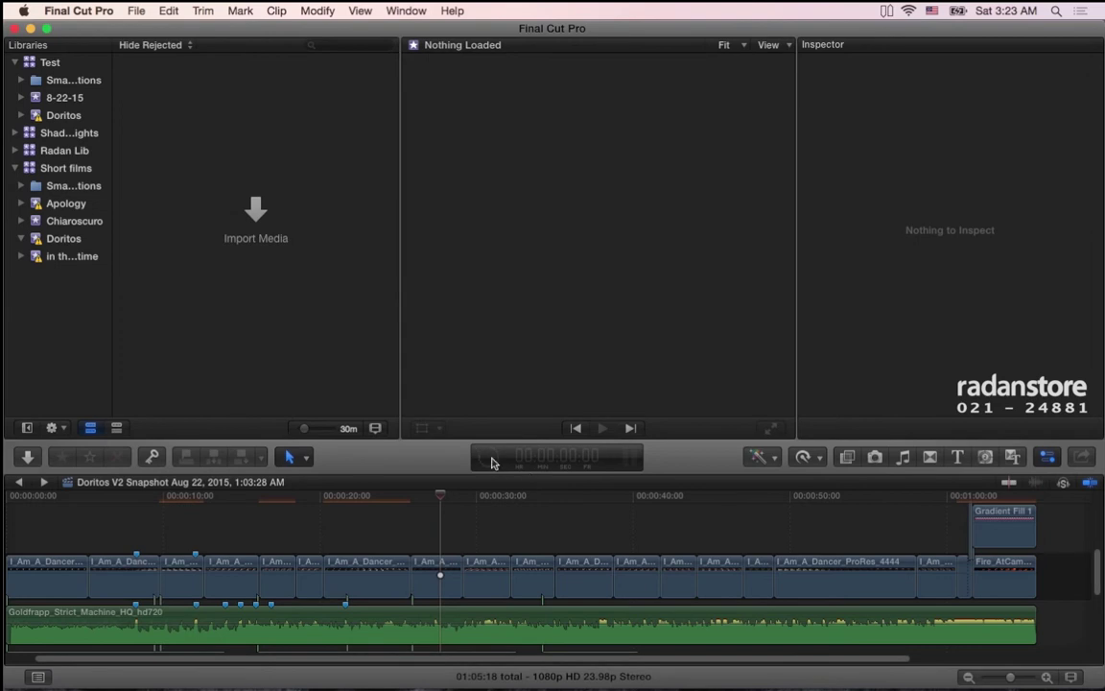
# Show Background Tasks with Backup and Rendering expanded, then select the Test library on AMIR in Finder.
pyautogui.click(488, 459)
pyautogui.press('super+9')
pyautogui.press('super+9')
pyautogui.press('super+9')
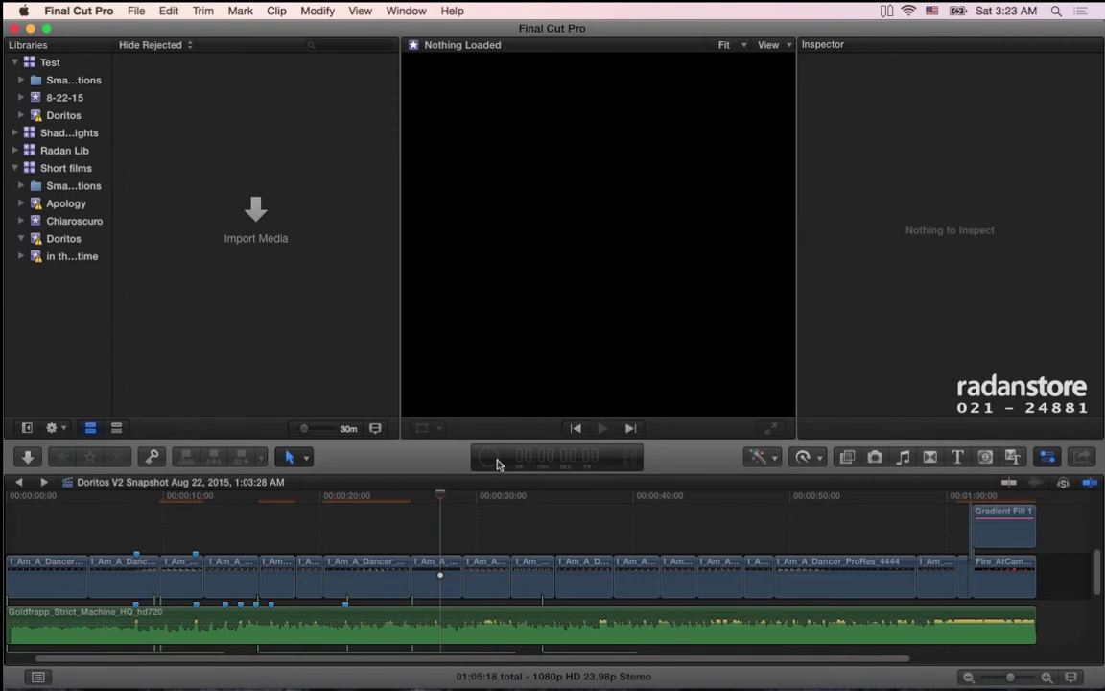
pyautogui.click(495, 462)
pyautogui.click(124, 220)
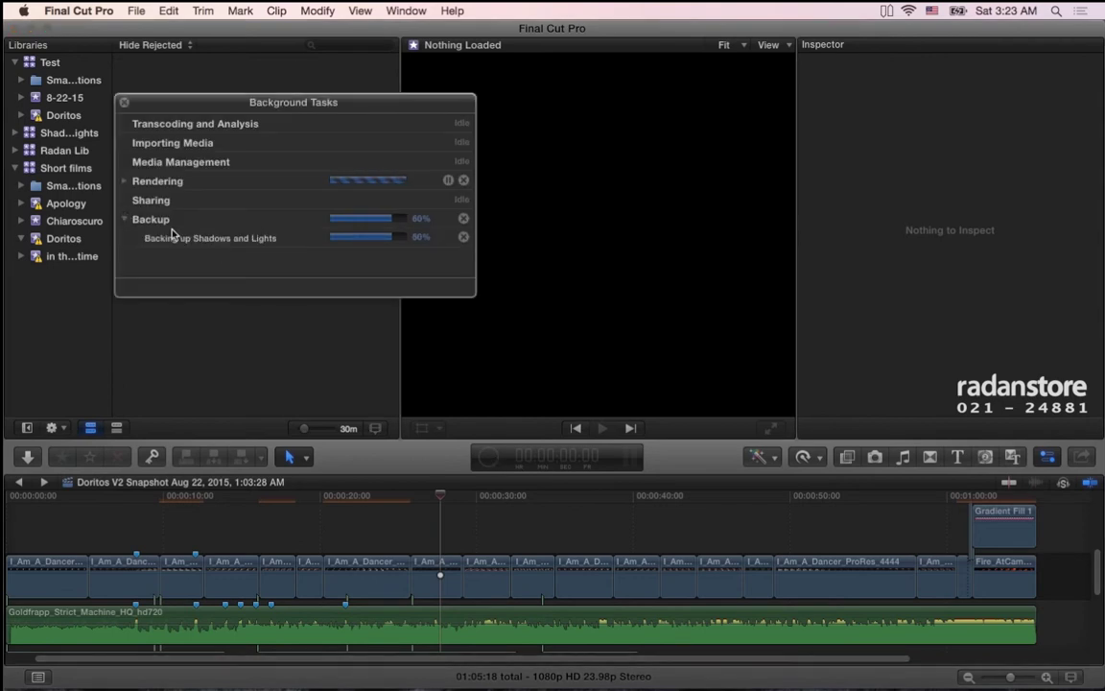
pyautogui.click(124, 181)
pyautogui.scroll(-1, 202, 235)
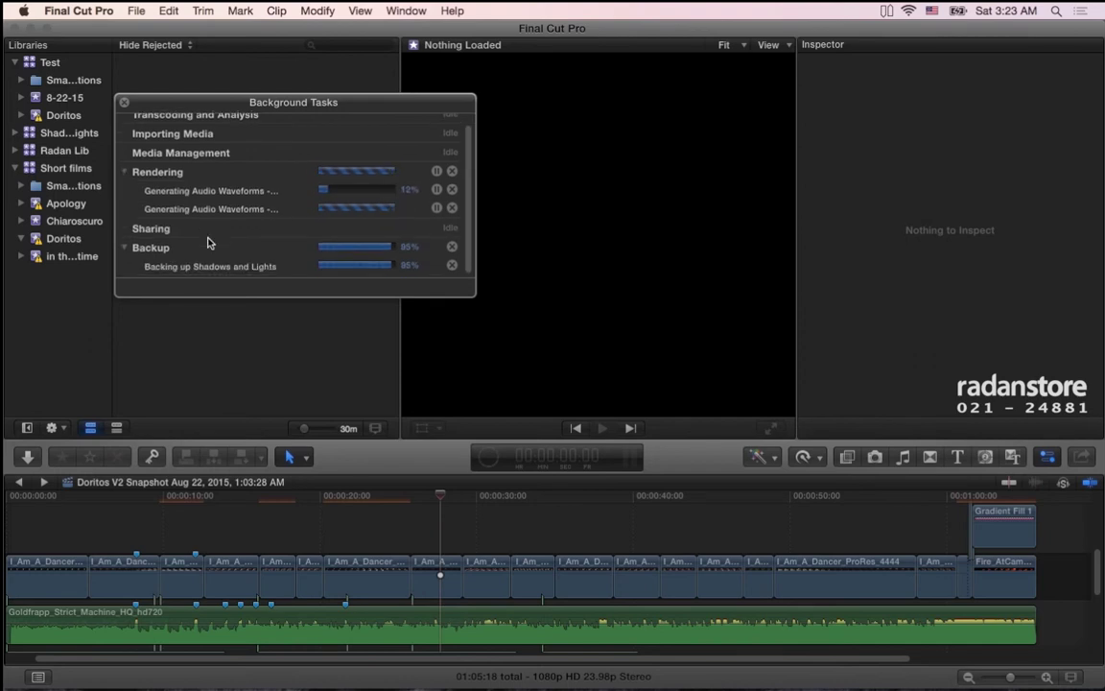
pyautogui.press('super+Tab')
pyautogui.click(351, 256)
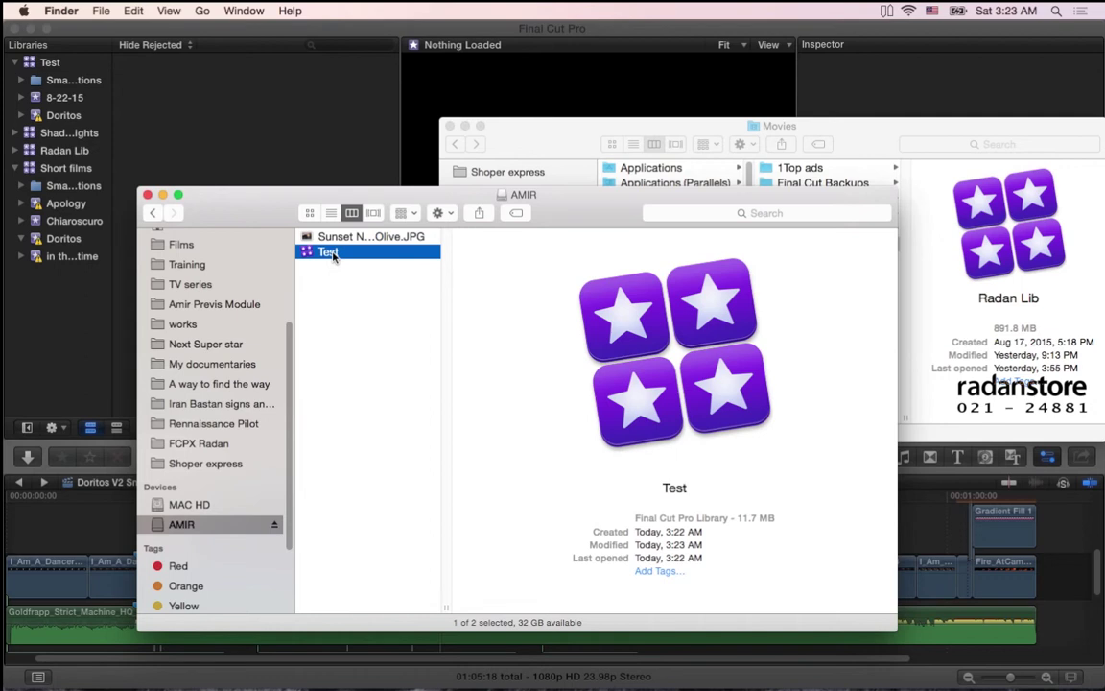
# Note the Test library's 11.7 MB size in Finder and bring Final Cut Pro back forward.
pyautogui.click(118, 44)
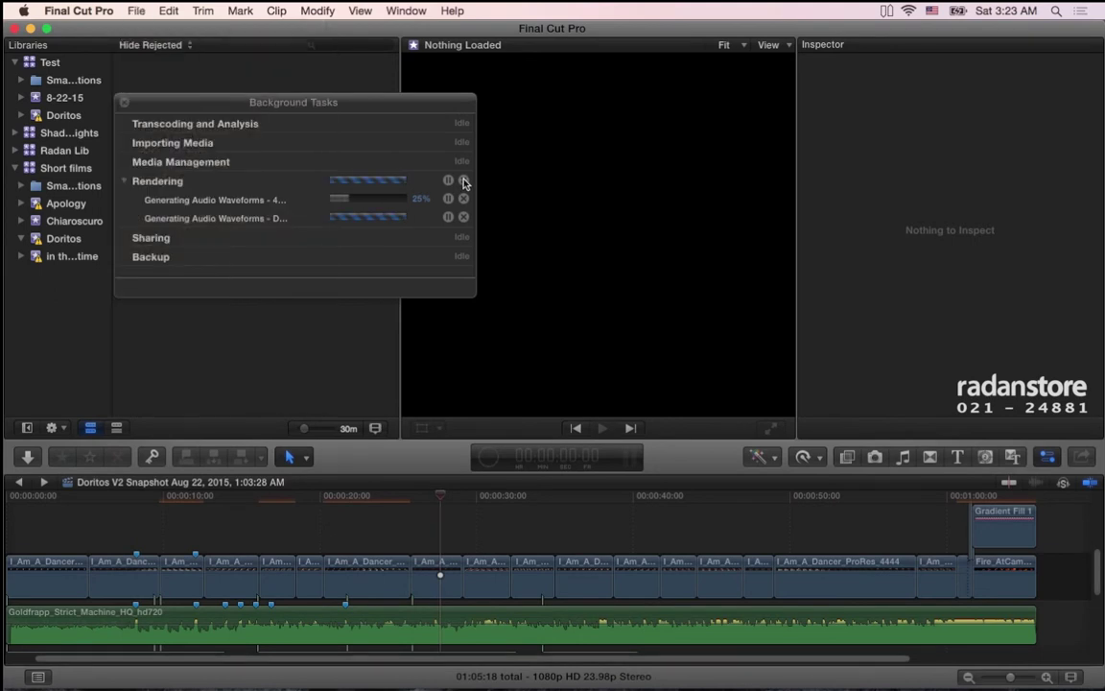
# Close Background Tasks, select the Doritos event in Short films, and review File > Move Event to Library.
pyautogui.click(124, 101)
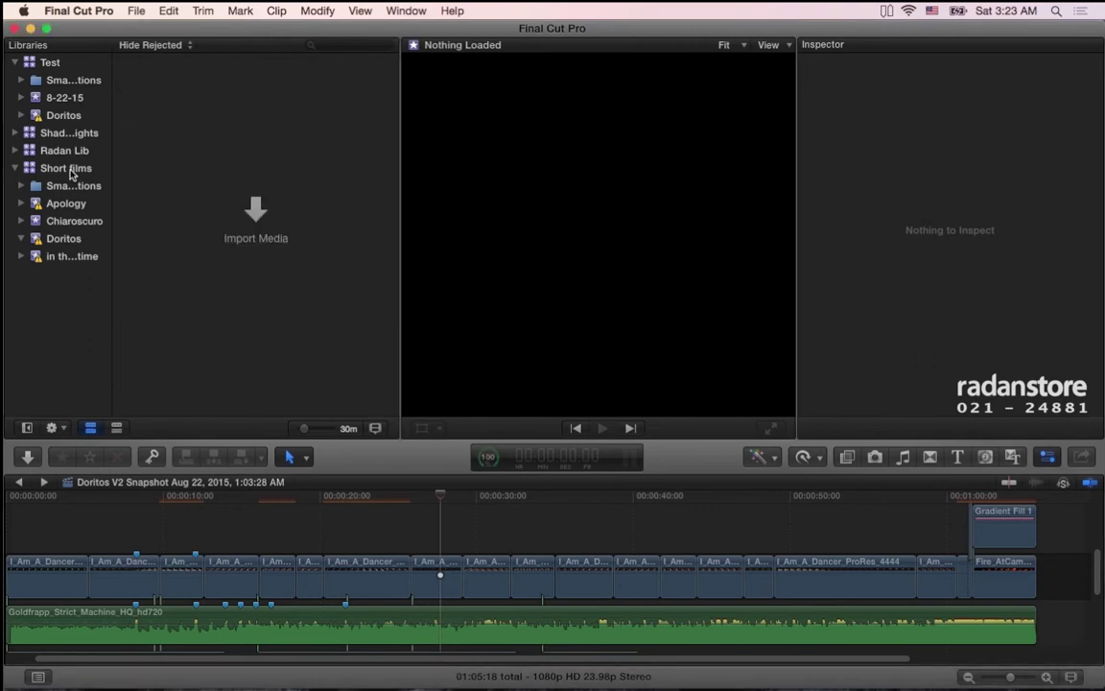
pyautogui.click(64, 169)
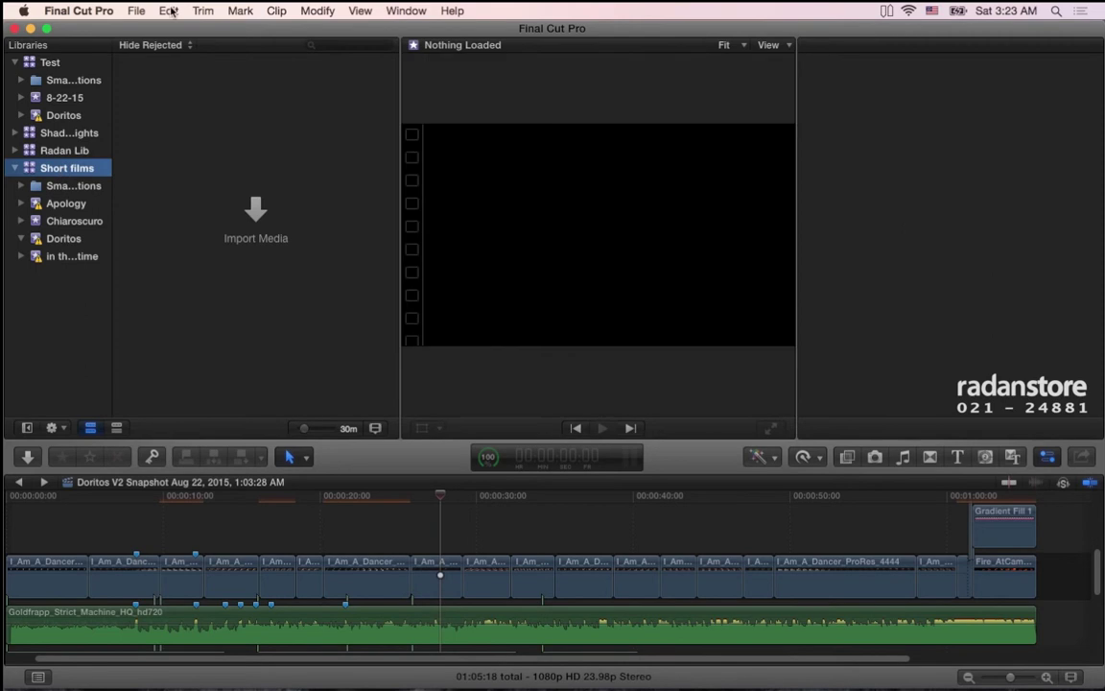
pyautogui.click(137, 10)
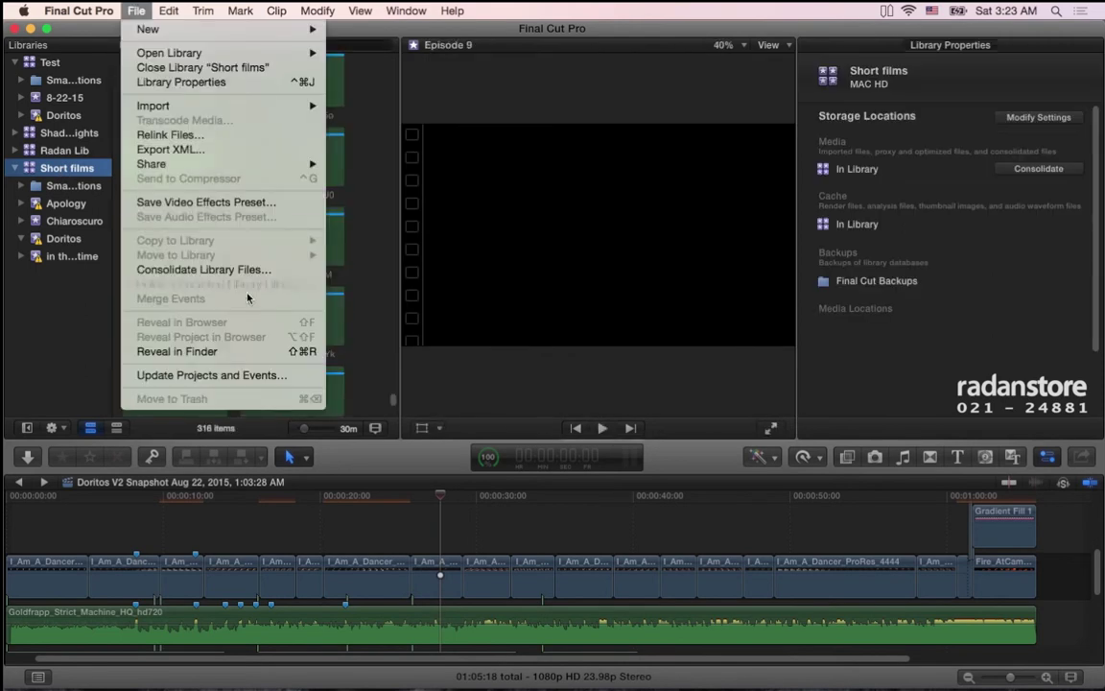
pyautogui.click(48, 212)
pyautogui.click(64, 239)
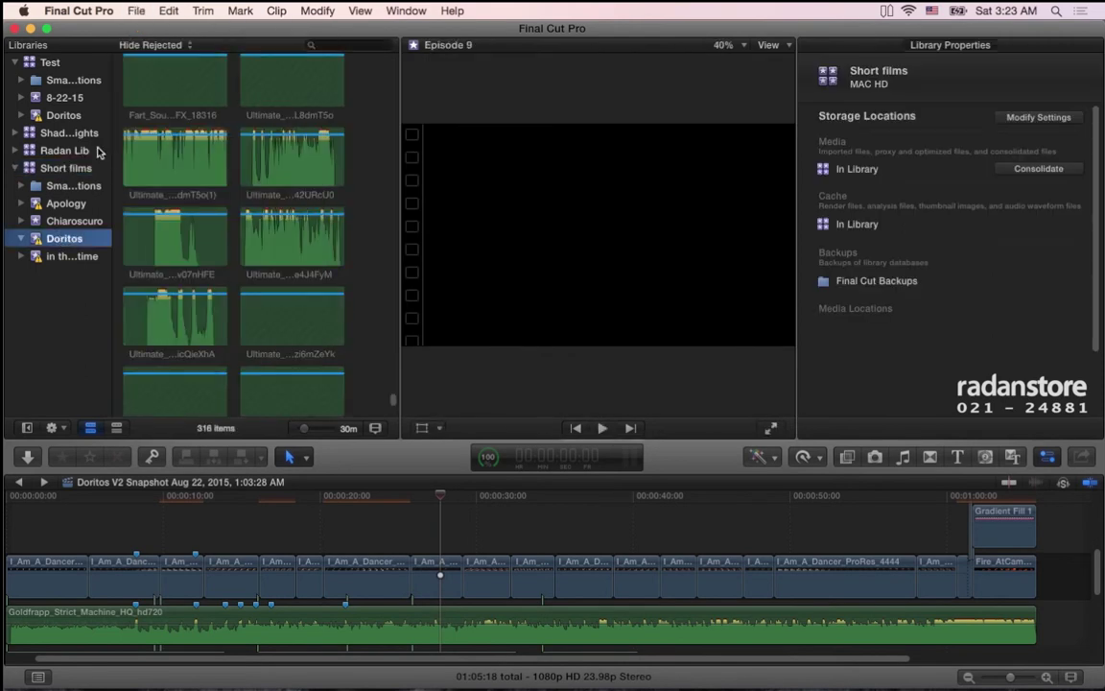
pyautogui.click(136, 11)
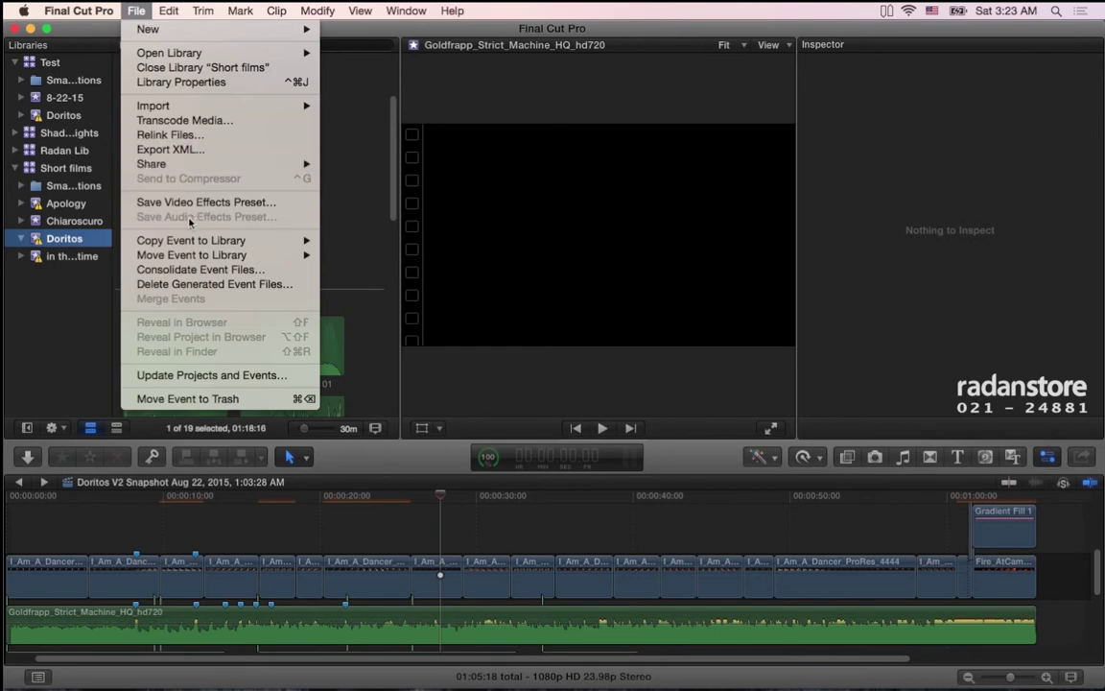
pyautogui.moveTo(198, 257)
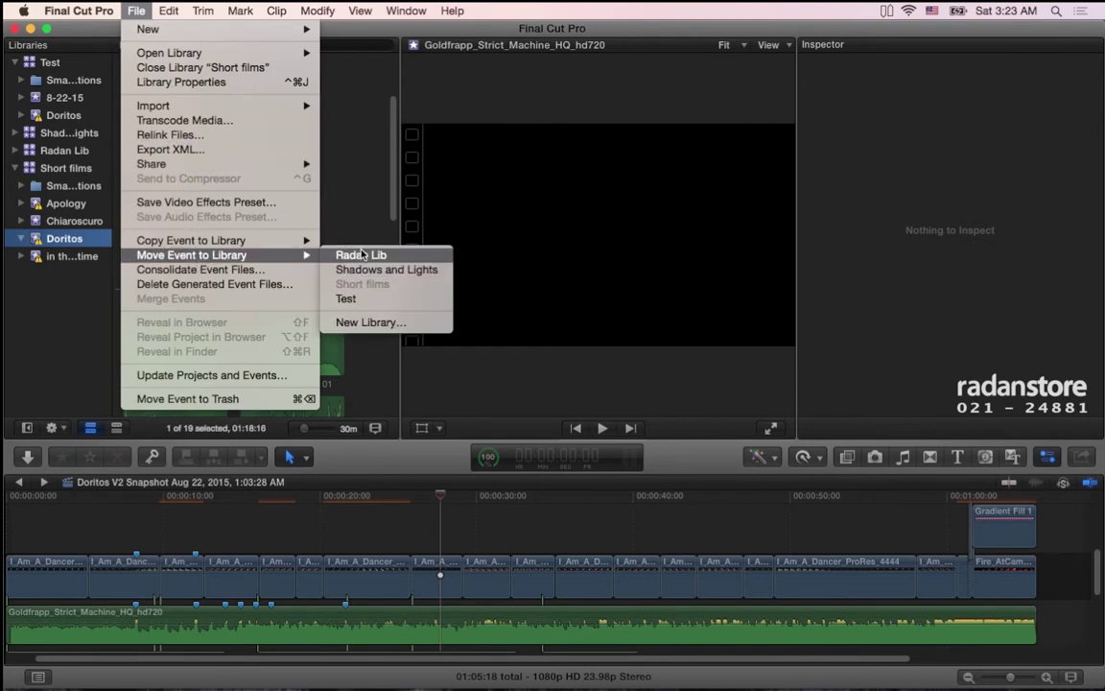
pyautogui.press('super+Tab')
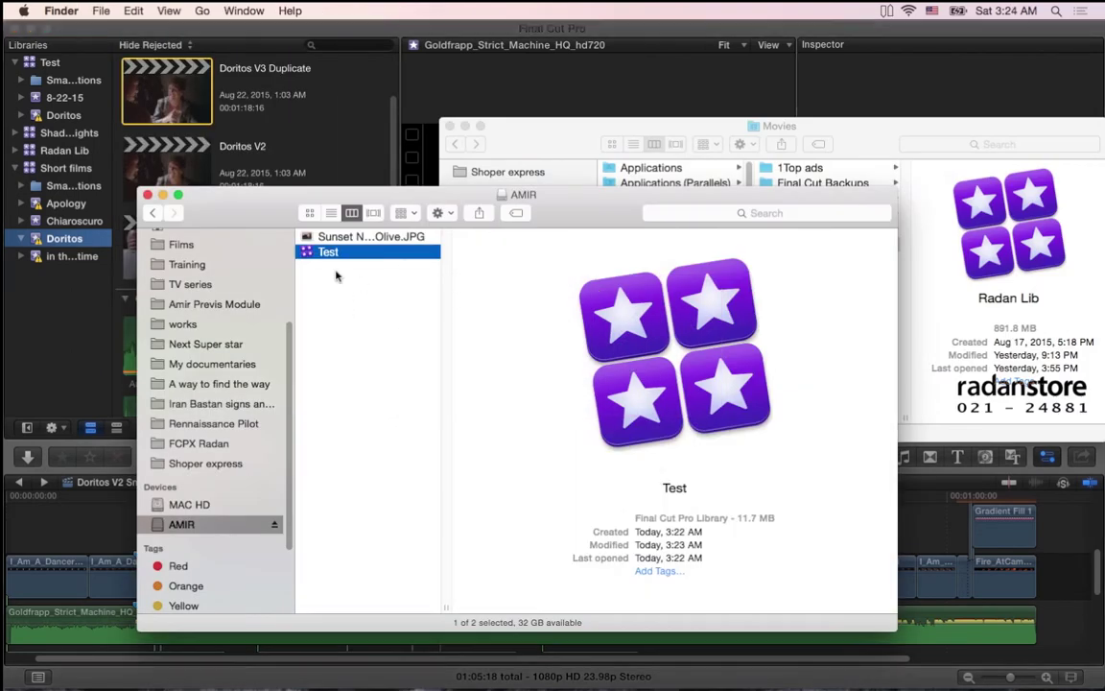
# Review the Doritos event's File commands, then select Short films to show its 12.5 GB properties.
pyautogui.click(165, 57)
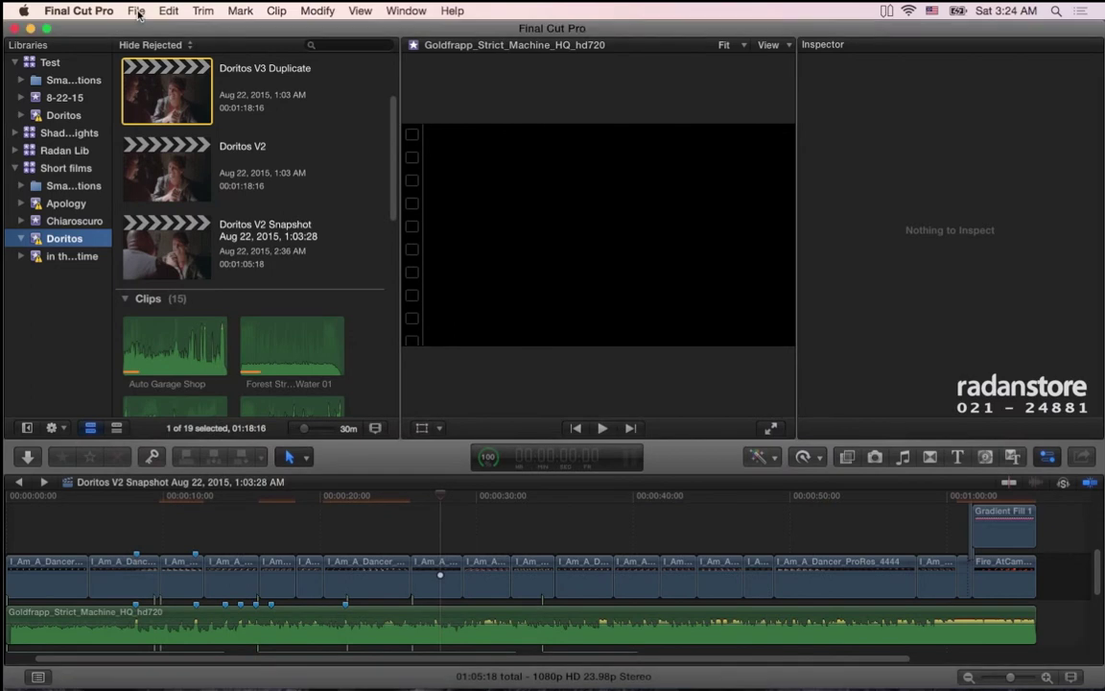
pyautogui.click(137, 11)
pyautogui.click(136, 11)
pyautogui.click(136, 12)
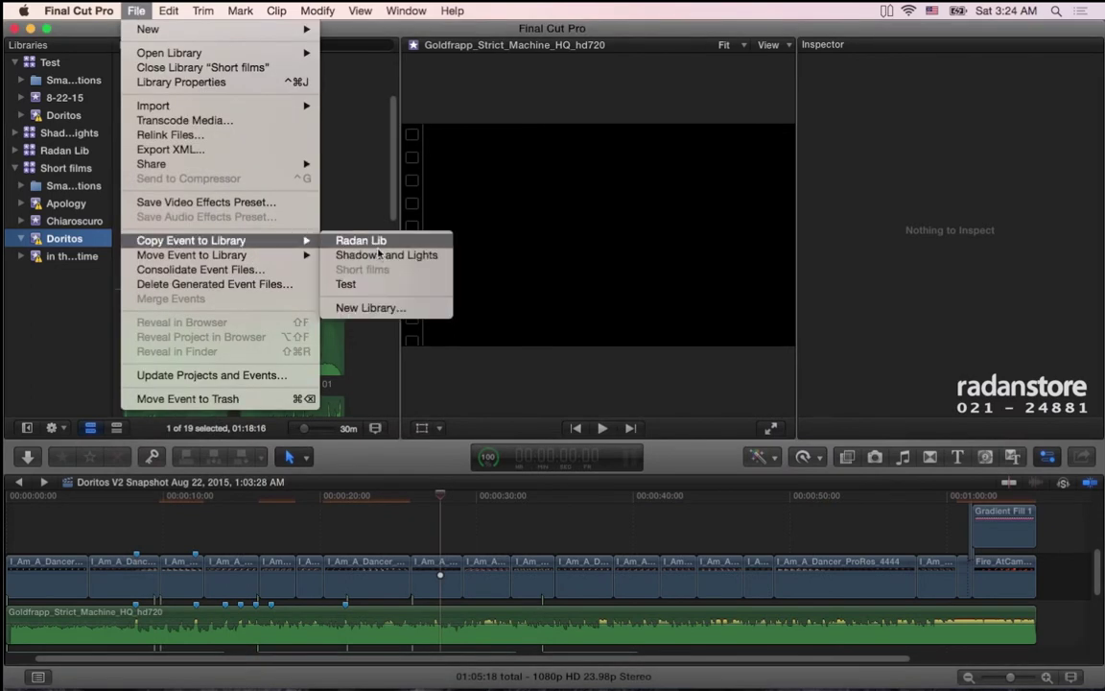
pyautogui.moveTo(285, 255)
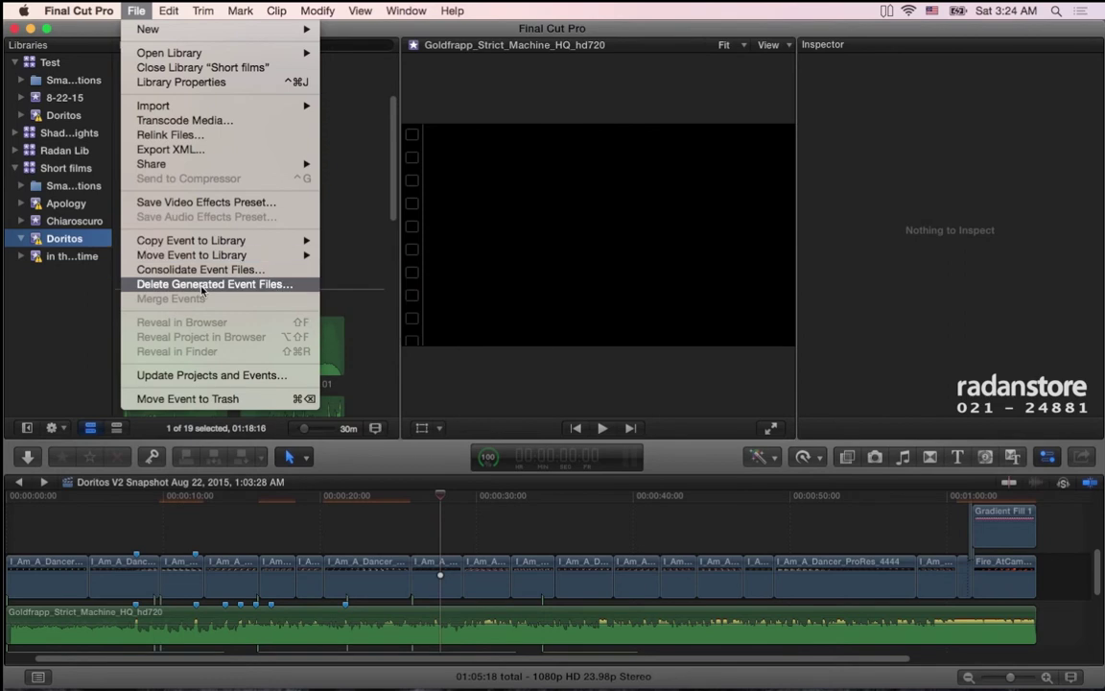
pyautogui.click(67, 168)
pyautogui.click(67, 168)
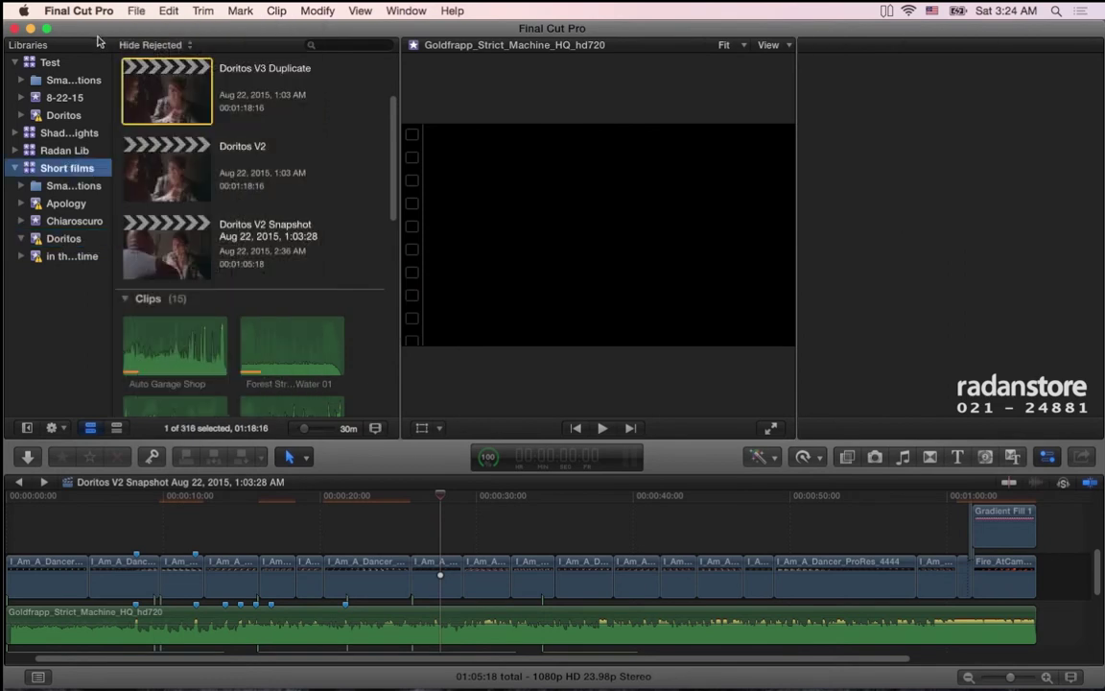
pyautogui.click(136, 11)
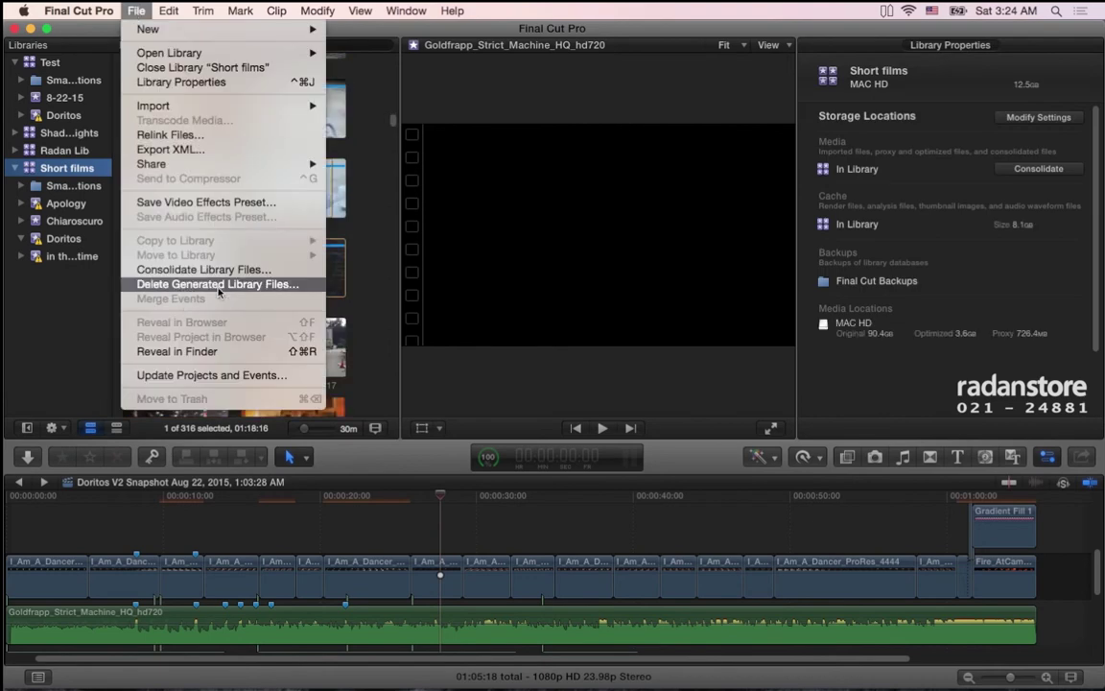
pyautogui.press('super+Tab')
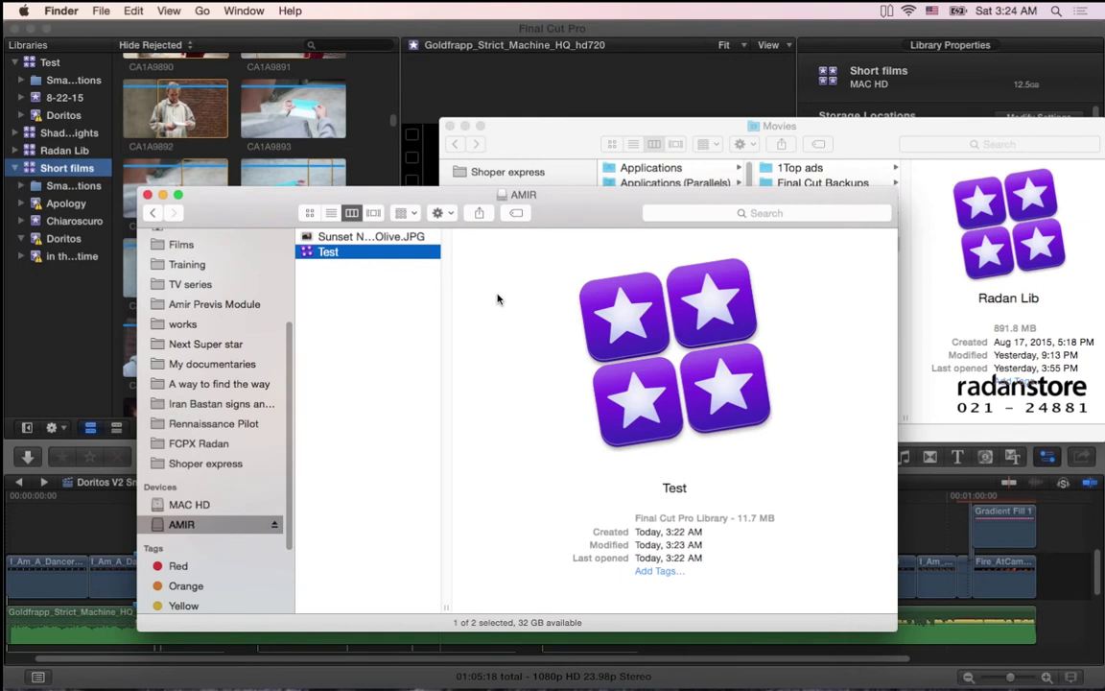
# Delete the Test library from the AMIR drive and close the drive's window.
pyautogui.press('super+BackSpace')
pyautogui.press('super+w')
pyautogui.moveTo(583, 141); pyautogui.dragTo(312, 182)
# Show the Short films library's package contents and open the 'in the nick of the time' Transcoded Media folder.
pyautogui.click(535, 317)
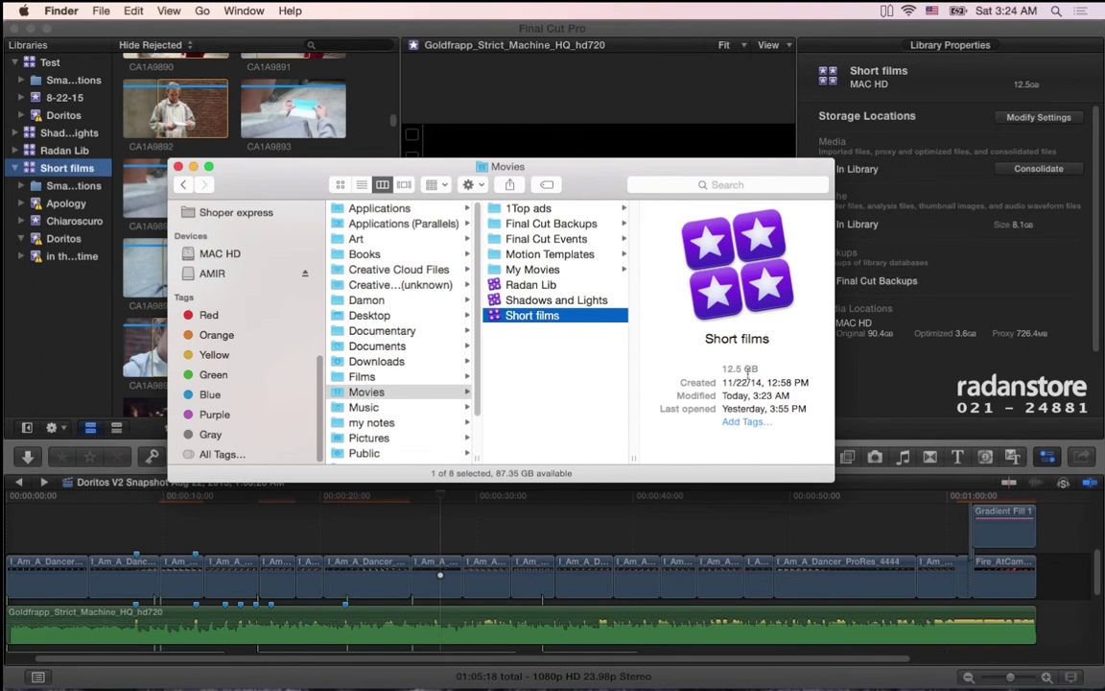
pyautogui.rightClick(555, 318)
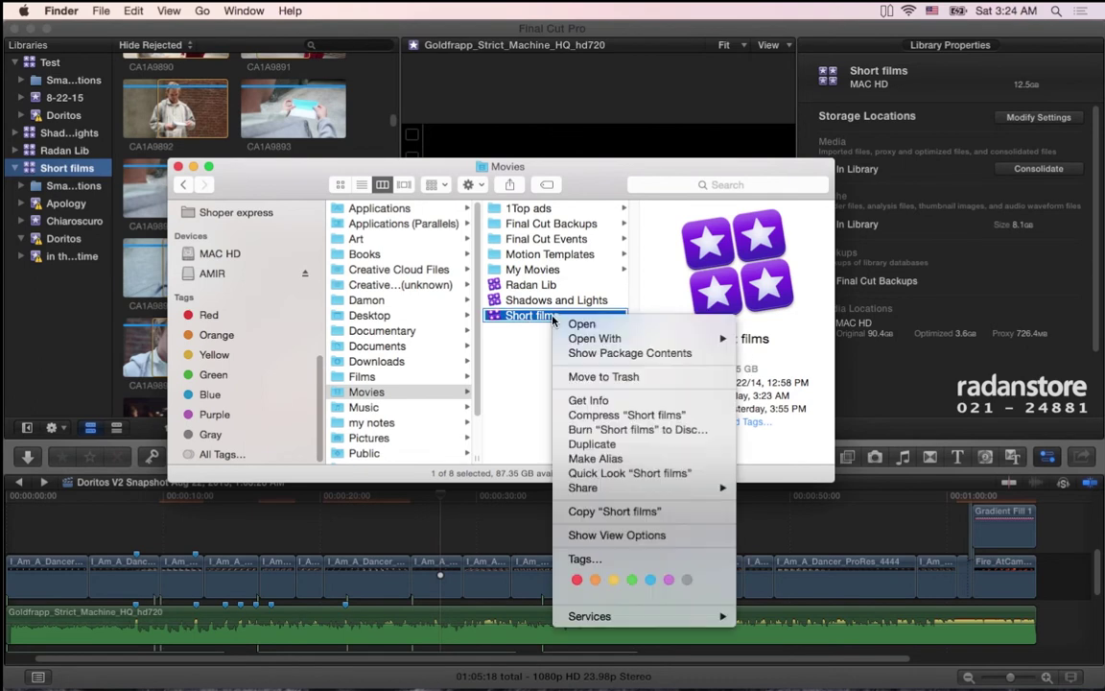
pyautogui.click(583, 354)
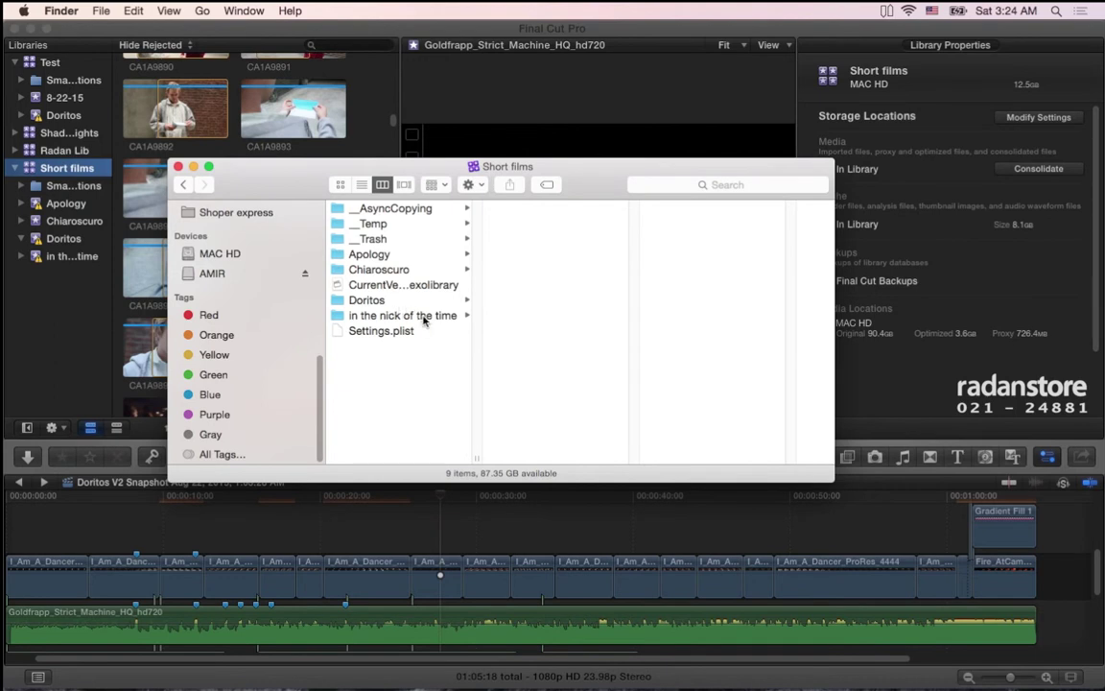
pyautogui.click(422, 317)
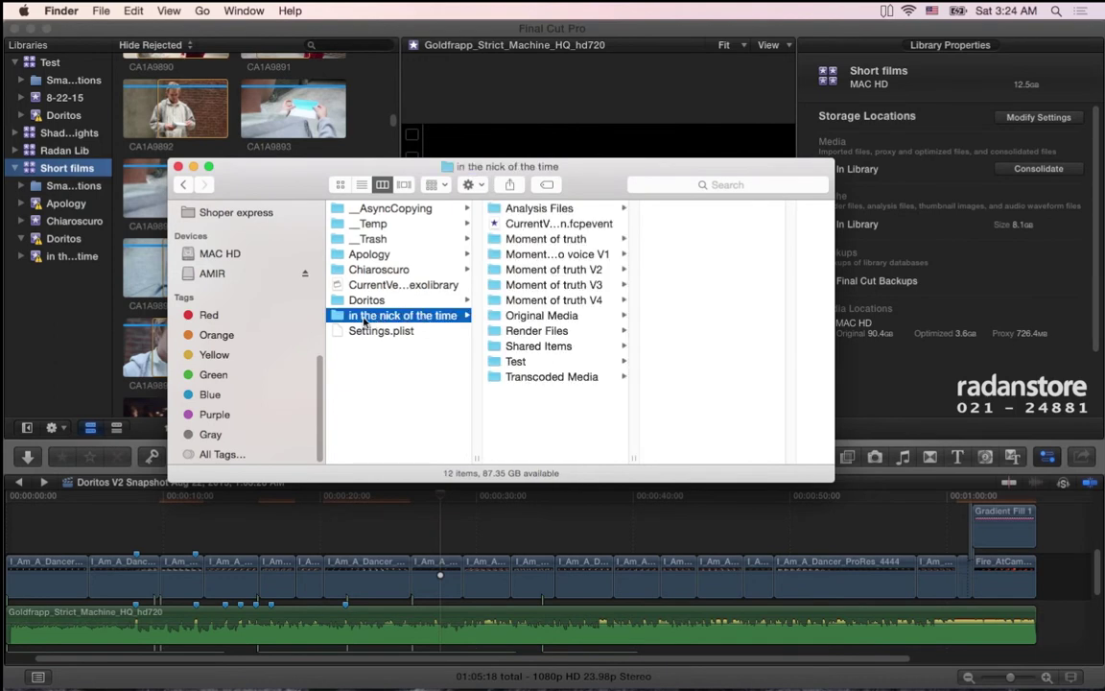
pyautogui.click(564, 378)
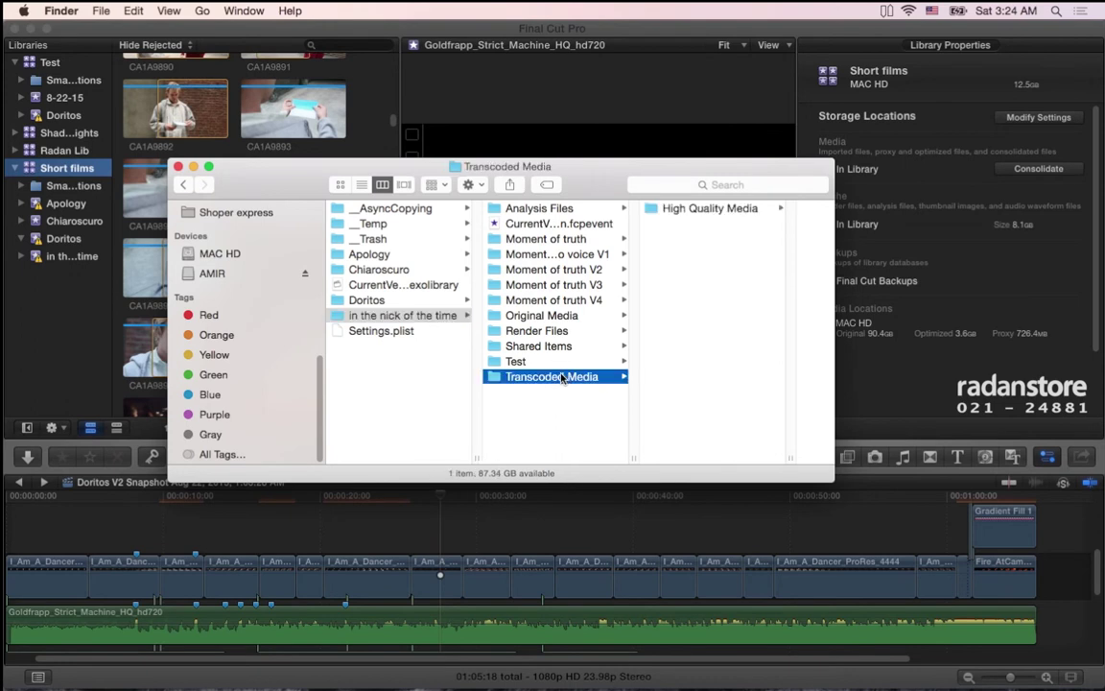
# Glance at Final Cut Pro's File menu, then return to the Finder's Transcoded Media view.
pyautogui.press('super+h')
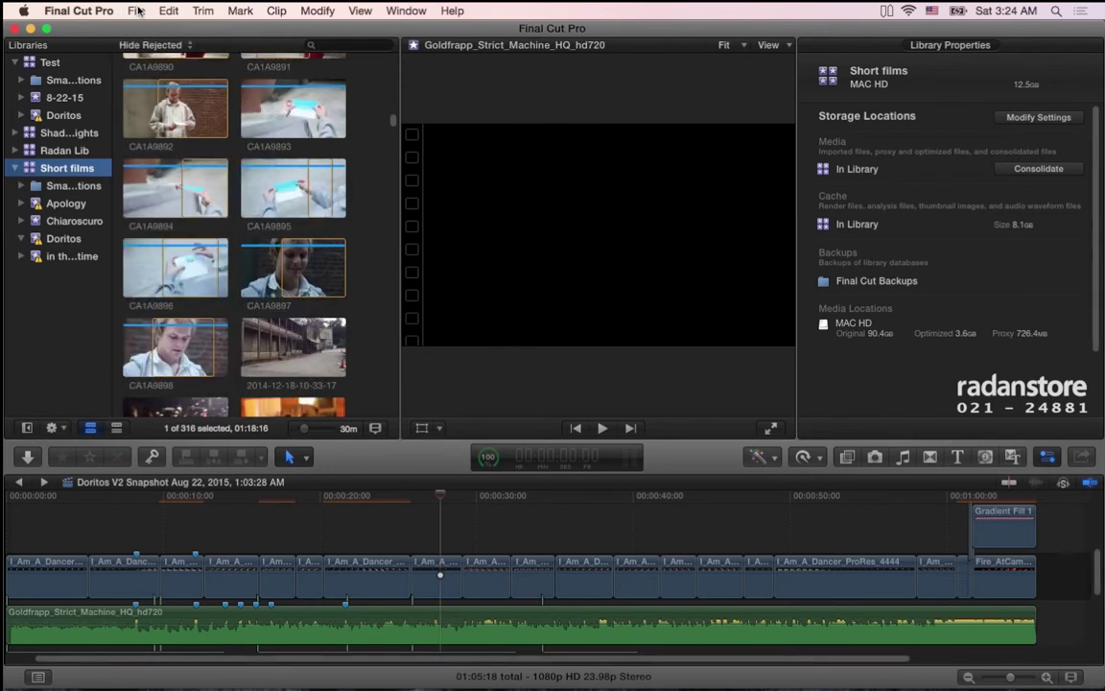
pyautogui.click(136, 10)
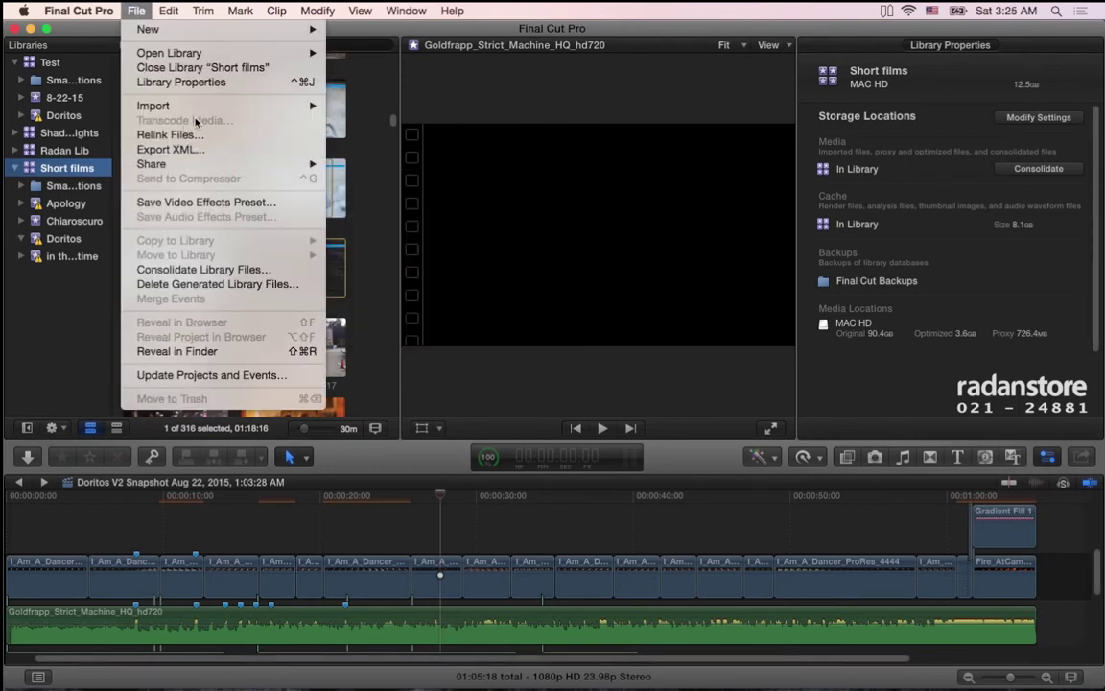
pyautogui.press('super+Tab')
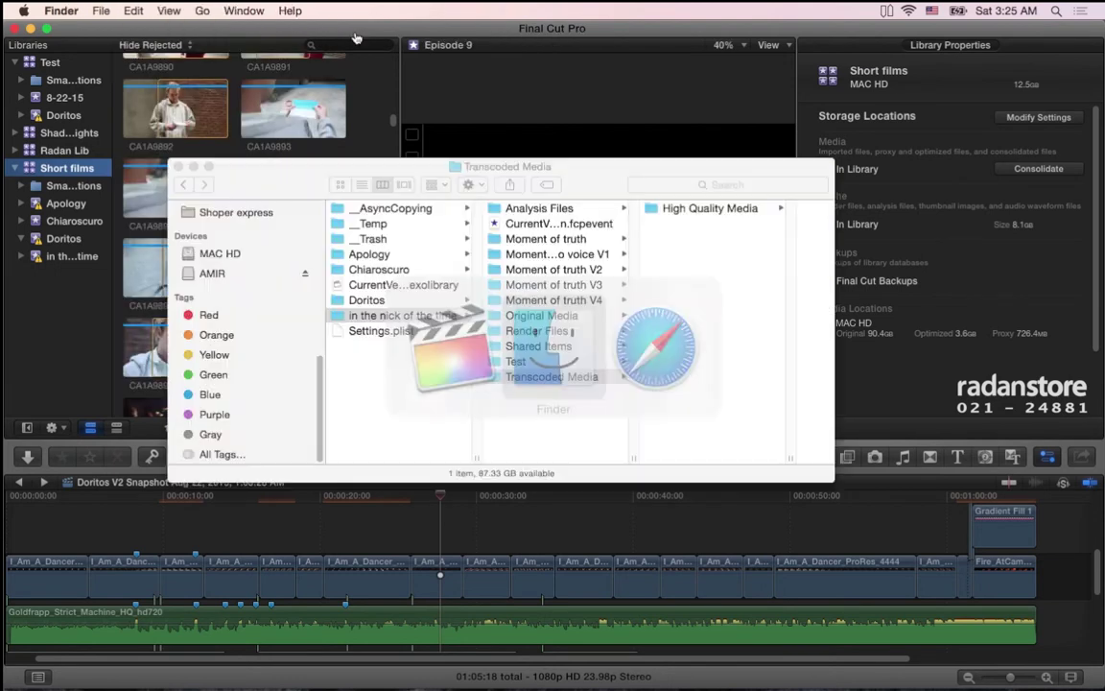
# Peek into High Quality Media, then get info on Render Files and Transcoded Media together.
pyautogui.click(648, 210)
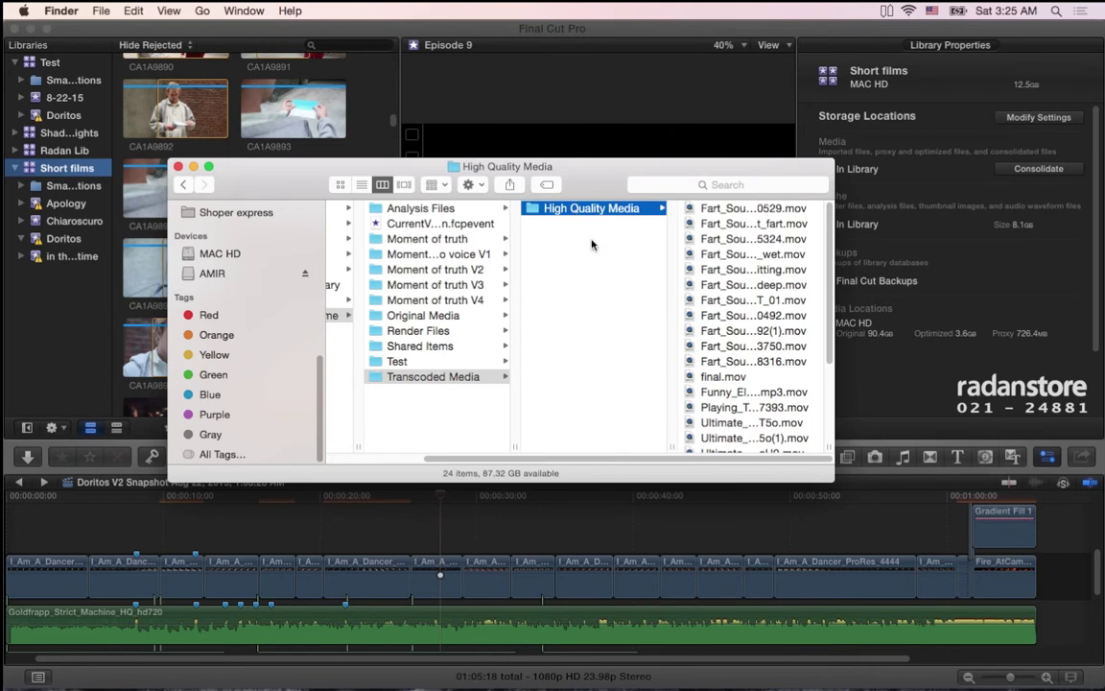
pyautogui.click(452, 398)
pyautogui.click(566, 328)
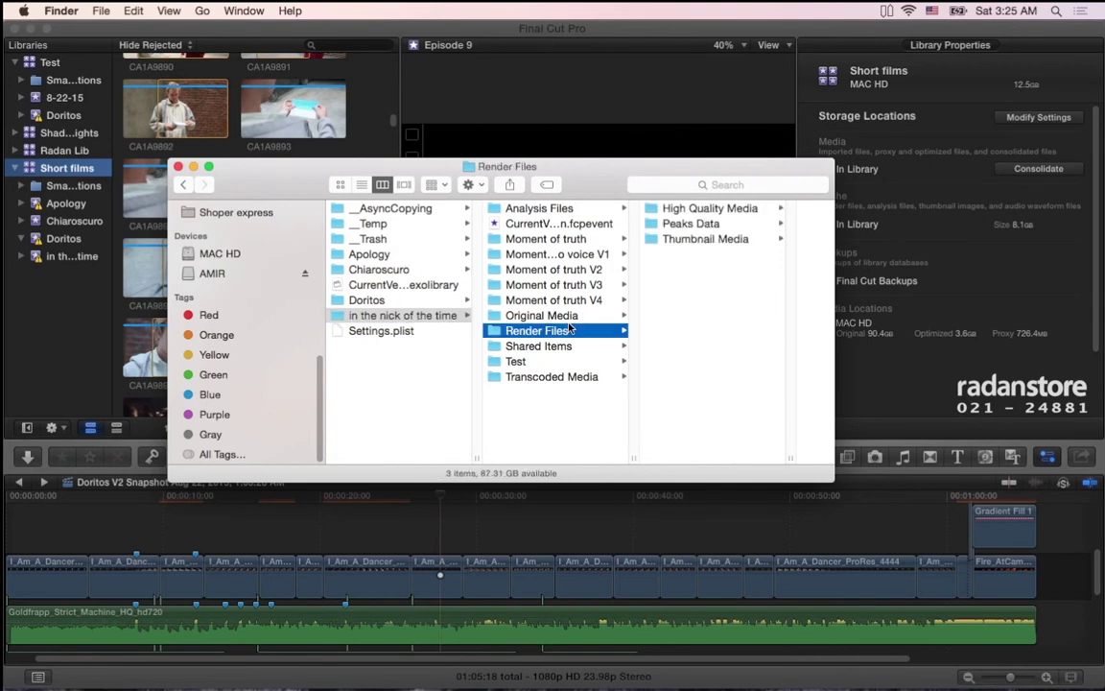
pyautogui.keyDown('super'); pyautogui.click(551, 378); pyautogui.keyUp('super')
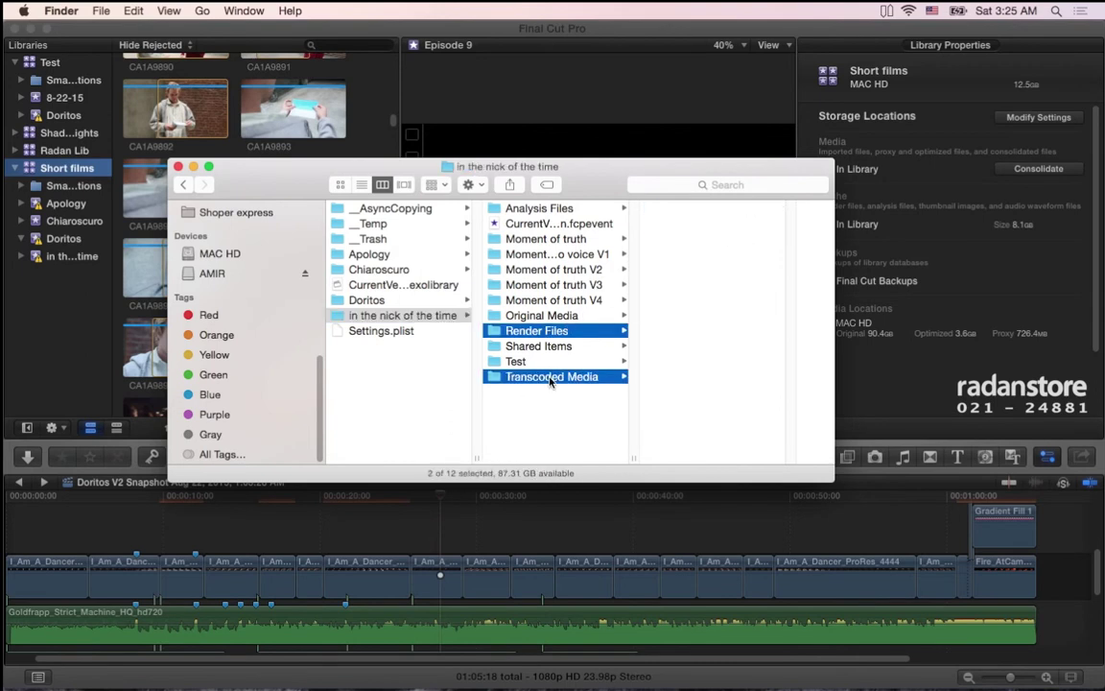
pyautogui.press('super+i')
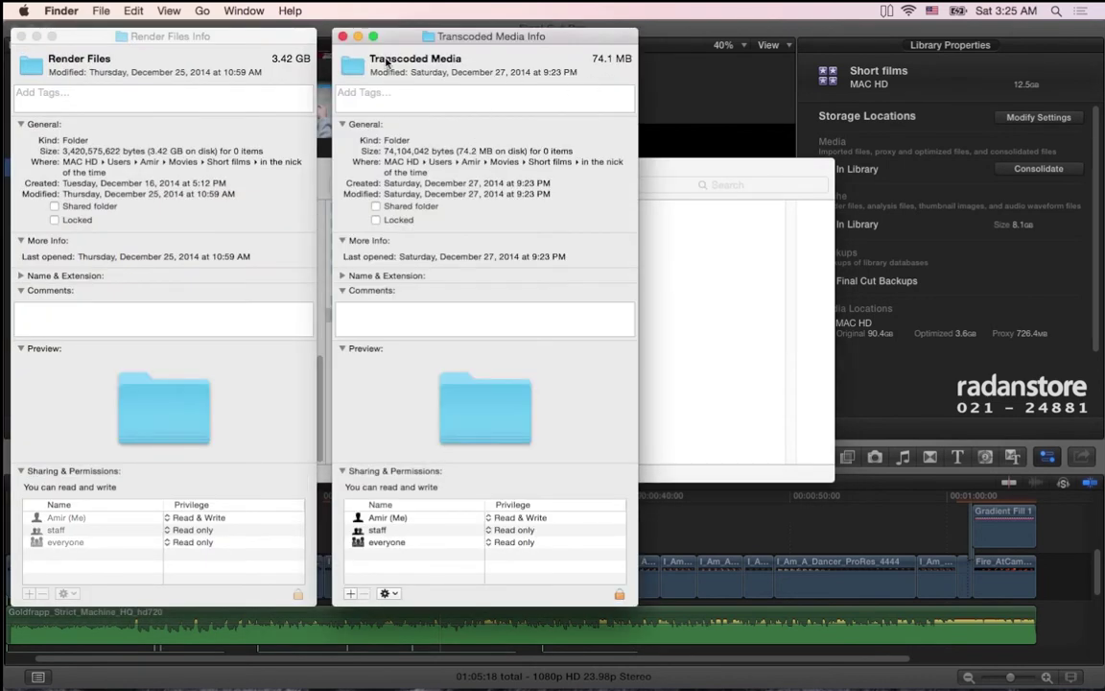
# Close the two Info windows (3.42 GB and 74.1 MB) and open the Chiaroscuro event folder.
pyautogui.click(343, 36)
pyautogui.moveTo(201, 36); pyautogui.dragTo(217, 44)
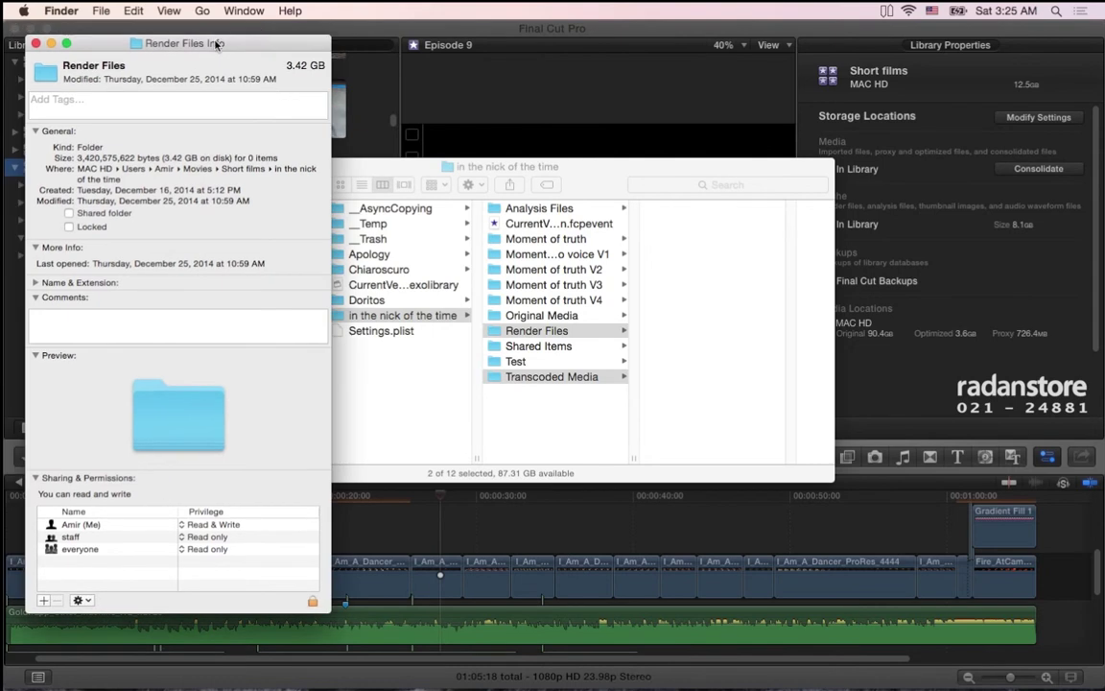
pyautogui.click(36, 43)
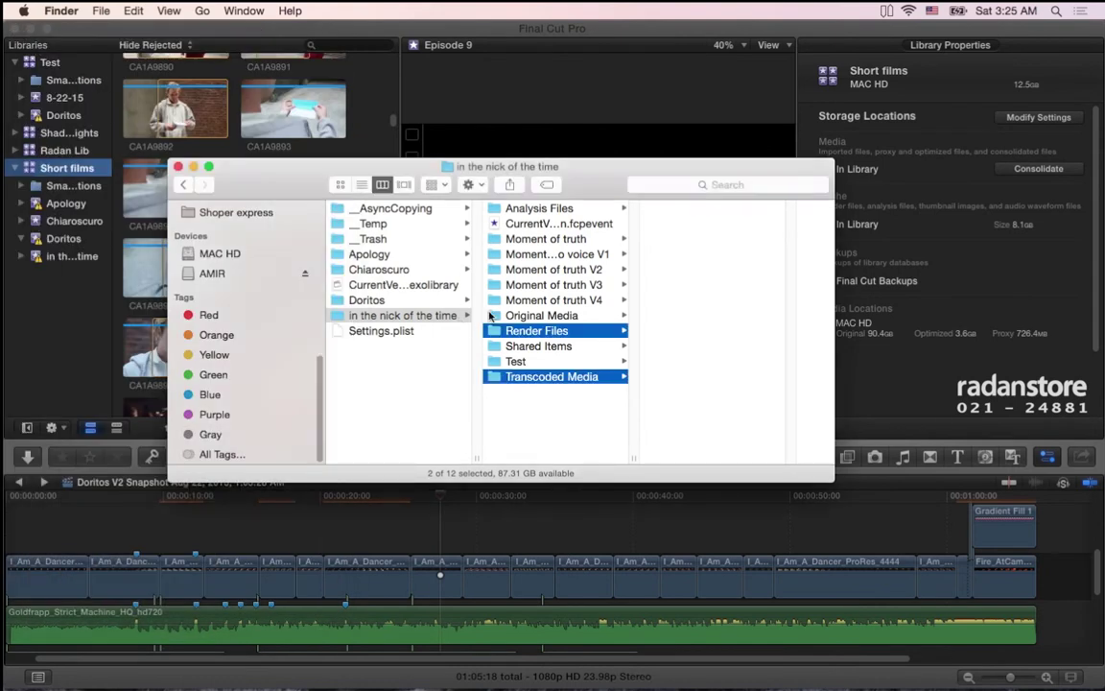
pyautogui.click(362, 269)
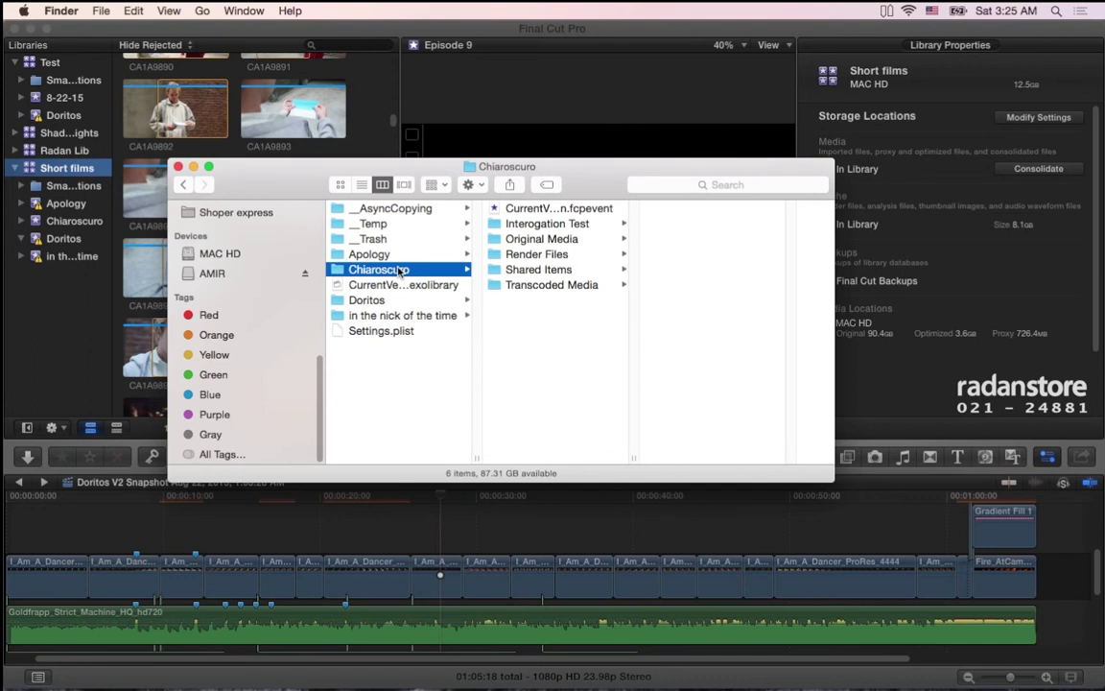
# Check the size of Chiaroscuro's Render Files folder.
pyautogui.click(542, 239)
pyautogui.click(554, 254)
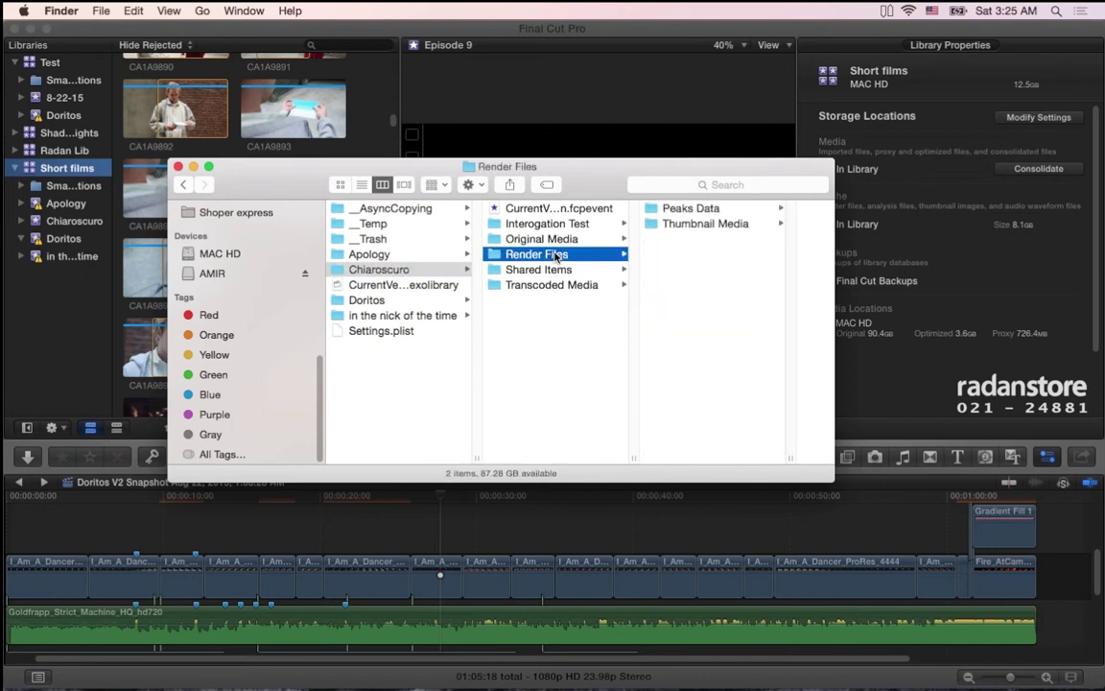
pyautogui.press('super+i')
pyautogui.press('super+w')
# Check the sizes of the Apology event's Render Files and Transcoded Media folders.
pyautogui.click(396, 254)
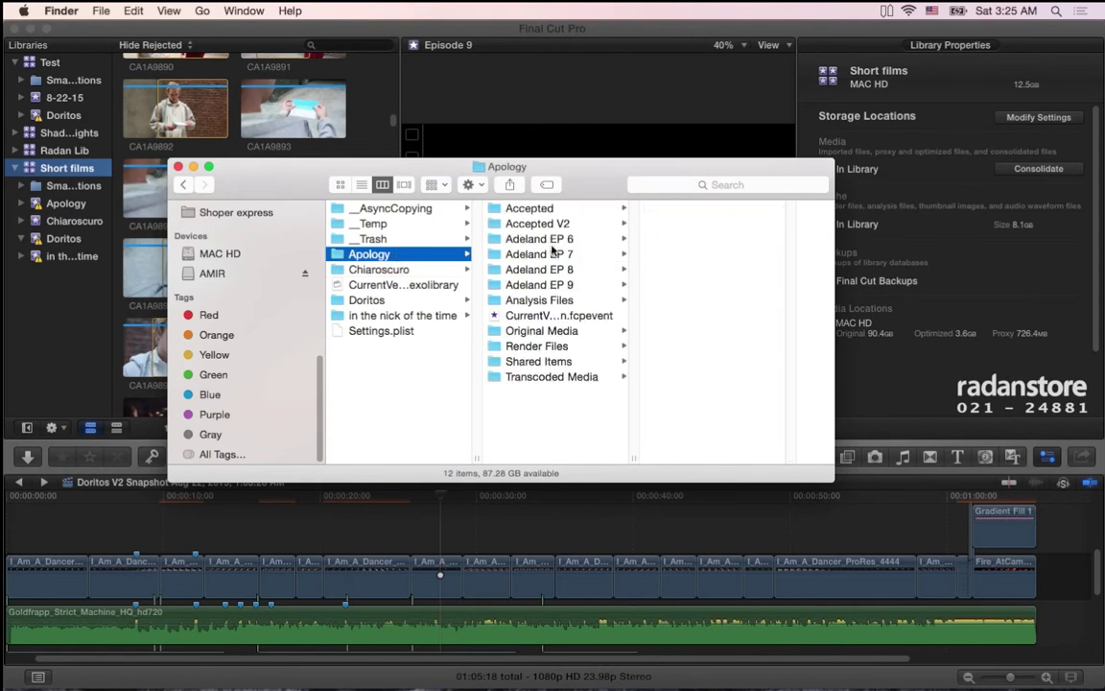
pyautogui.click(585, 347)
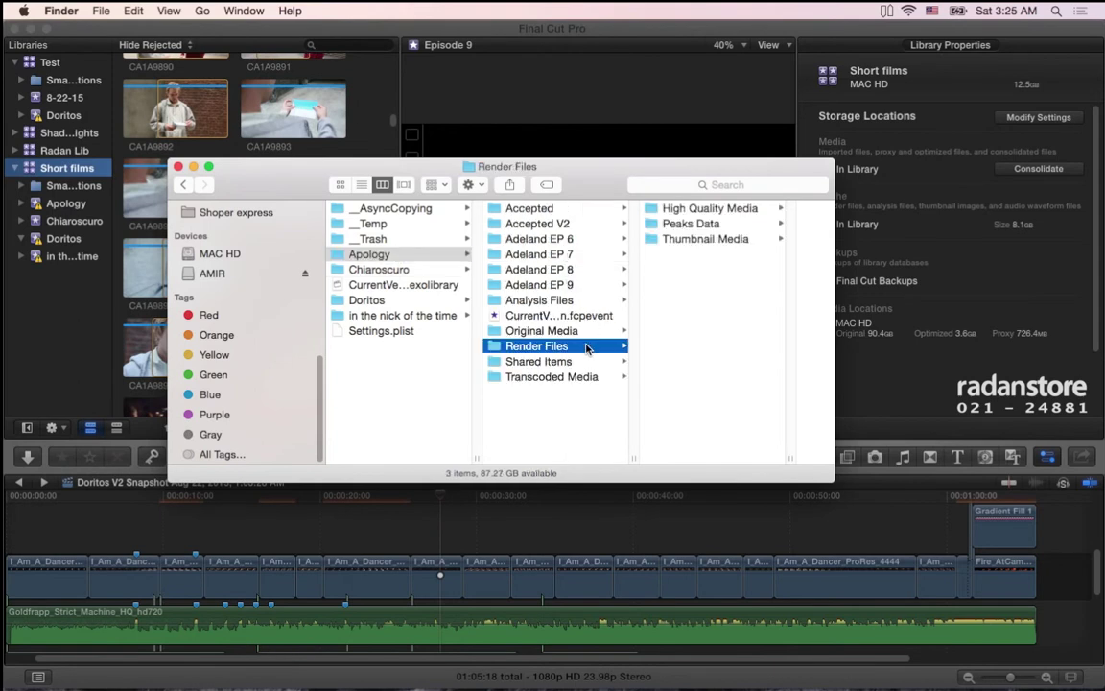
pyautogui.press('super+i')
pyautogui.press('super+w')
pyautogui.click(552, 377)
pyautogui.press('super+i')
pyautogui.press('super+w')
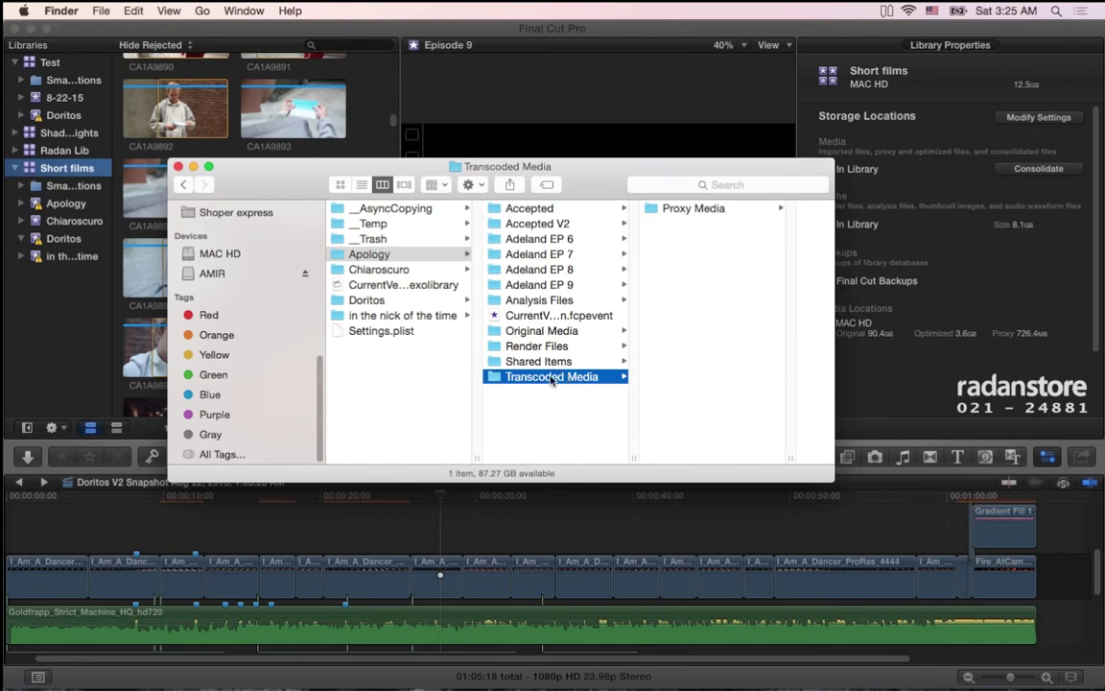
# Revisit Apology's Render Files, collapse to the library's top level, and return to Final Cut Pro.
pyautogui.click(385, 347)
pyautogui.click(364, 254)
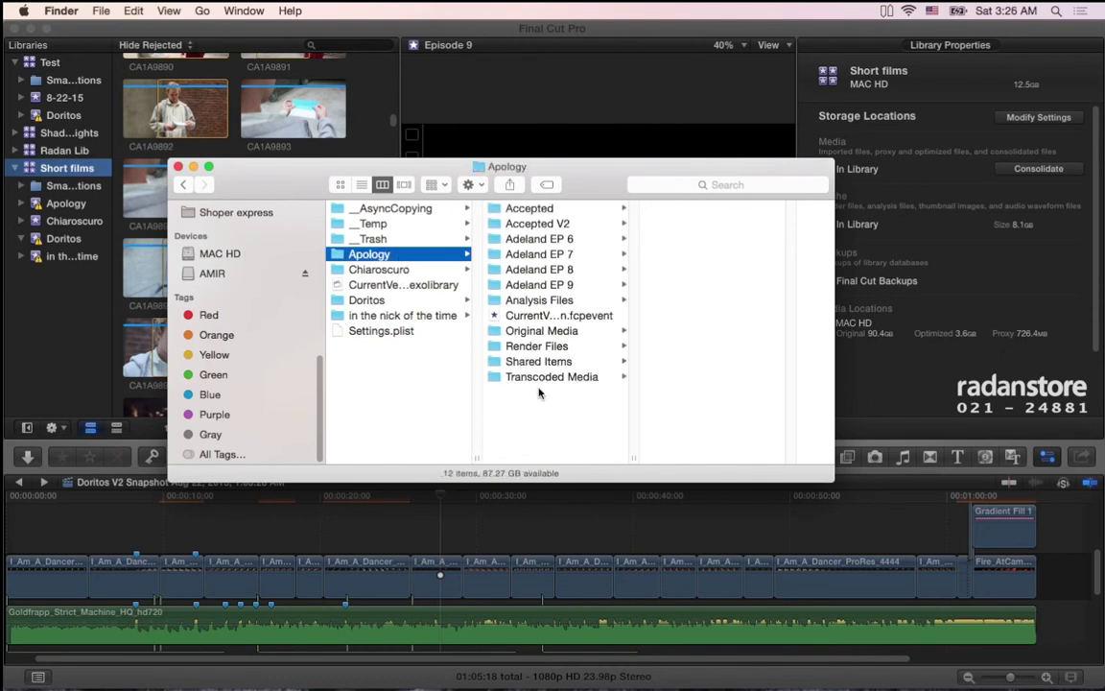
pyautogui.click(547, 346)
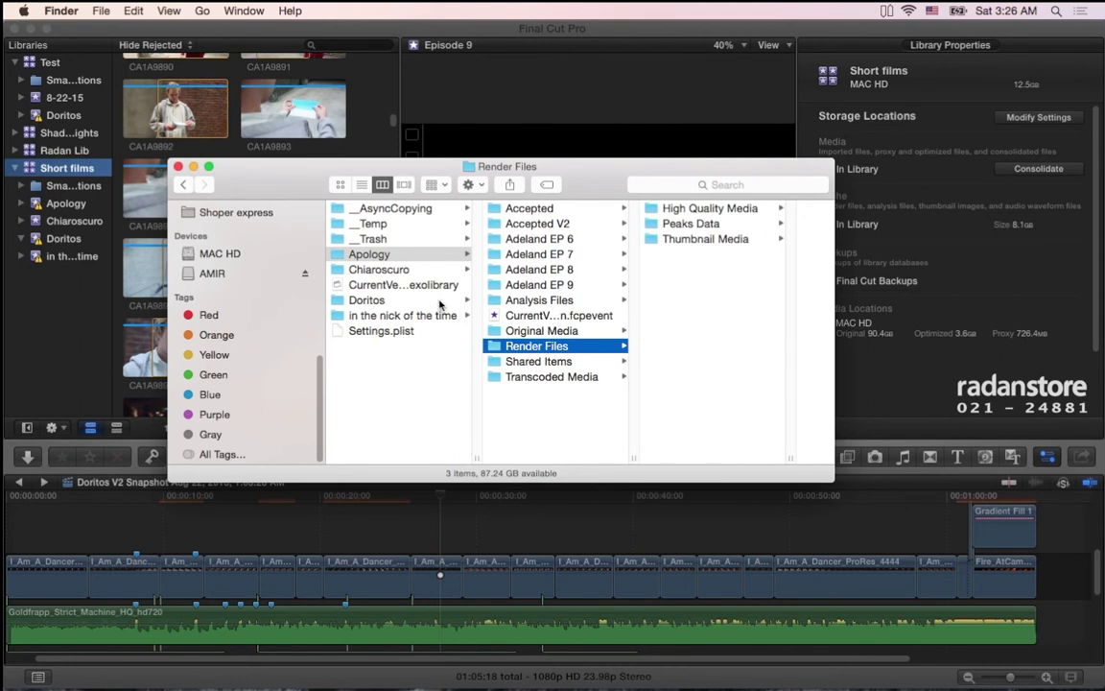
pyautogui.click(348, 341)
pyautogui.click(75, 180)
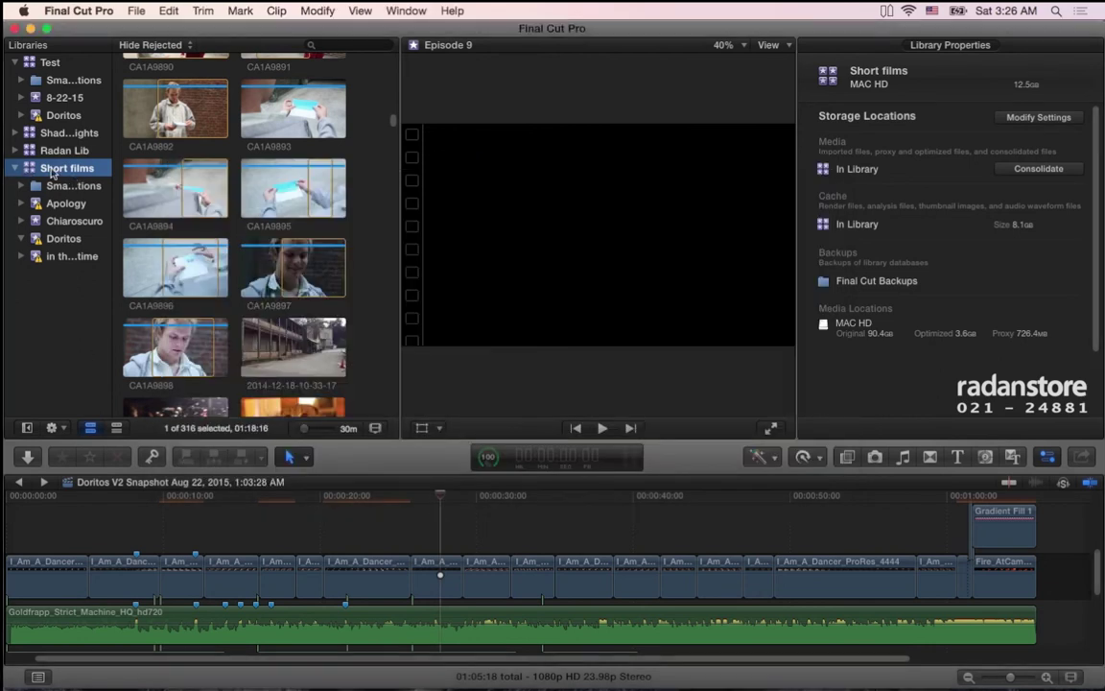
# Delete Generated Library Files with Render Files set to All, plus Optimized and Proxy Media.
pyautogui.click(135, 11)
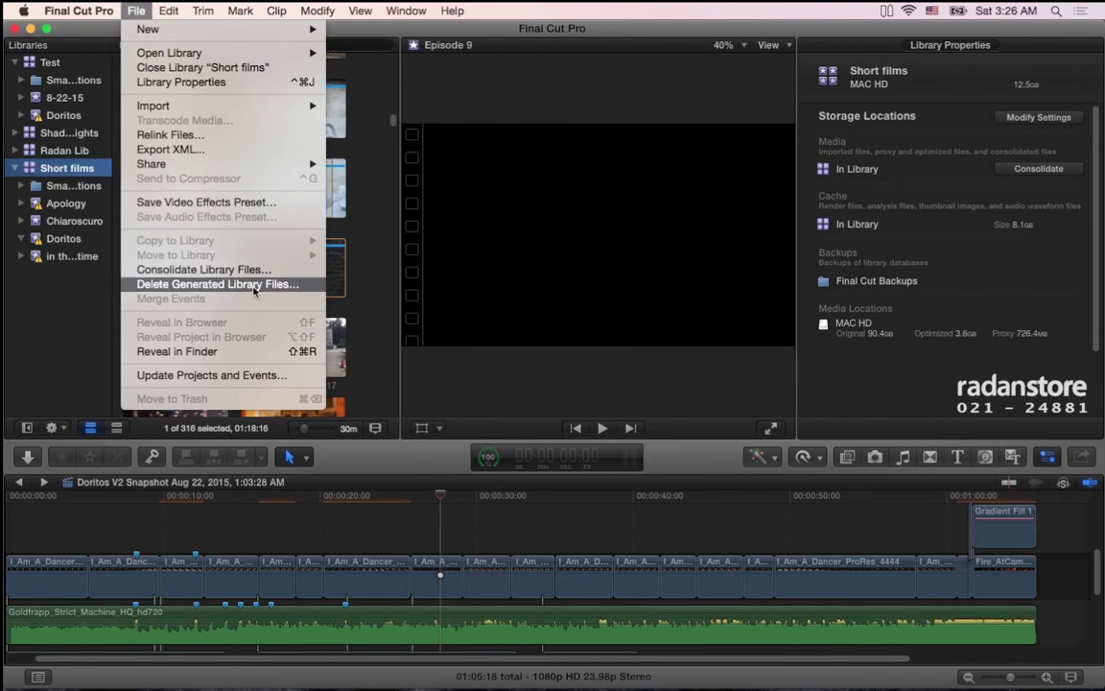
pyautogui.click(239, 285)
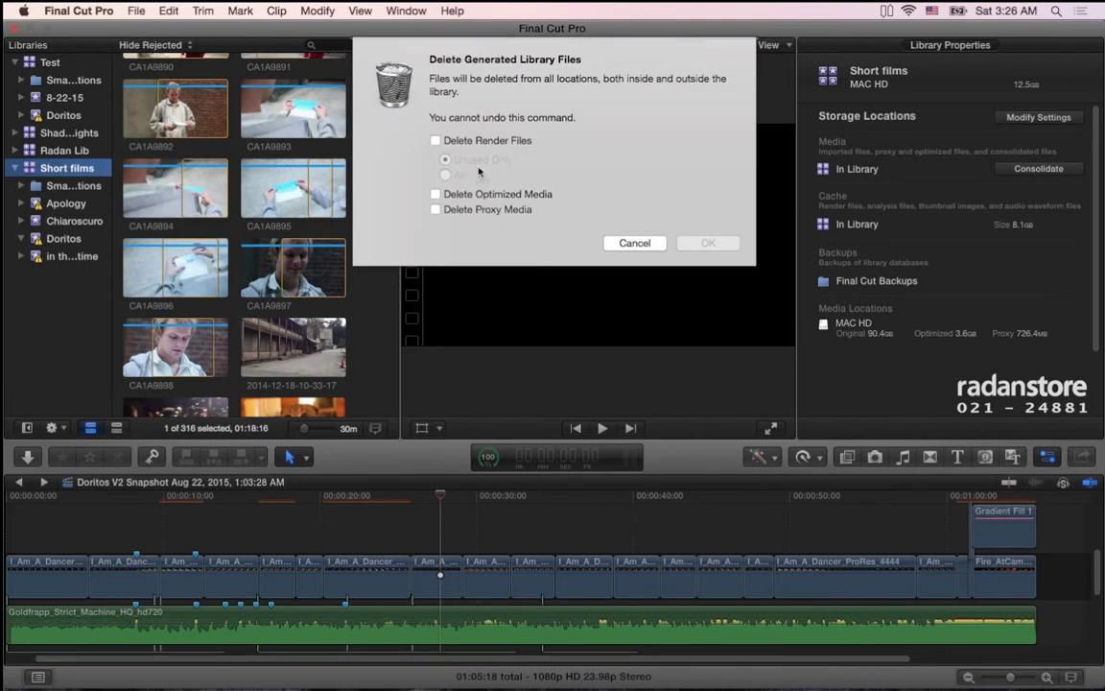
pyautogui.click(476, 141)
pyautogui.click(446, 174)
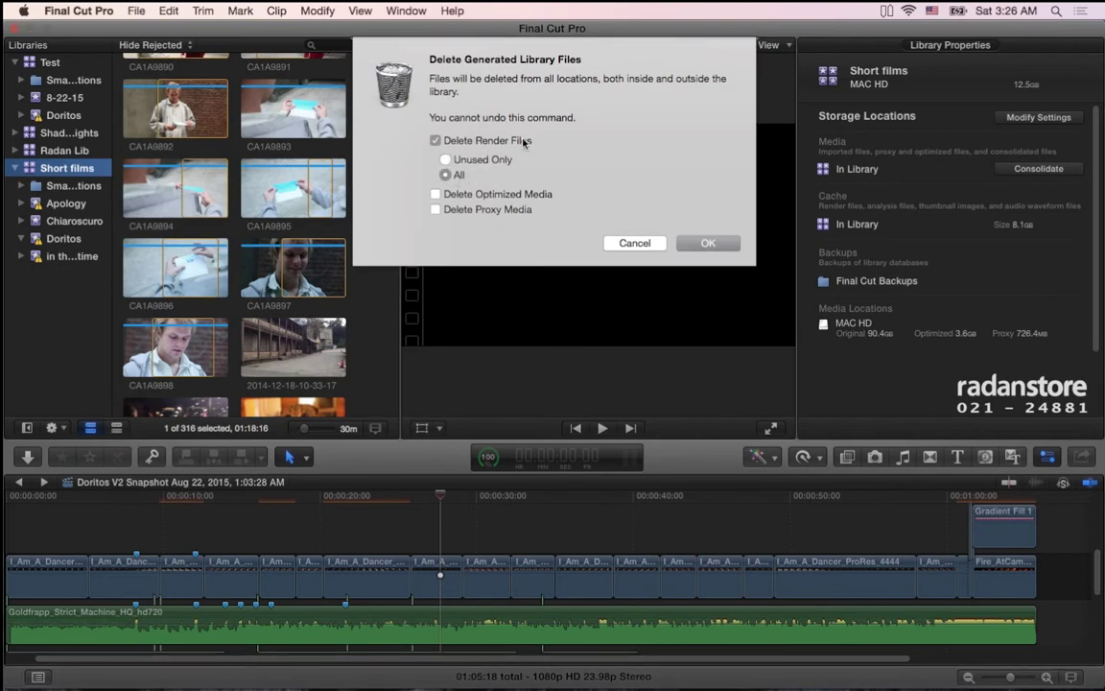
pyautogui.click(482, 194)
pyautogui.click(436, 210)
pyautogui.click(711, 243)
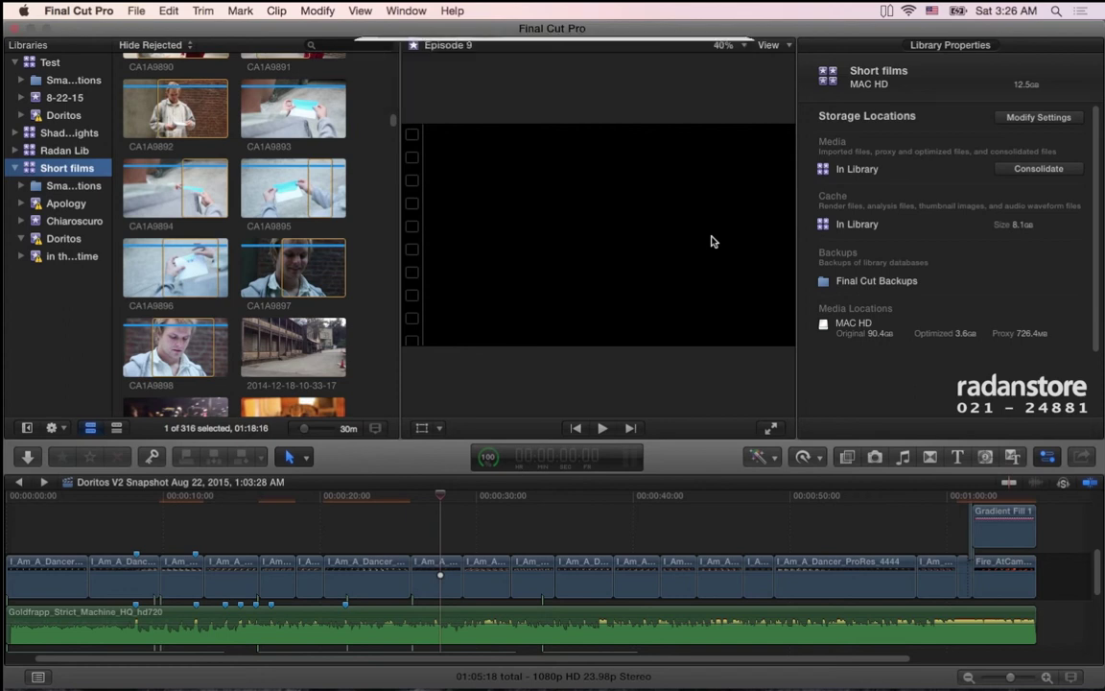
# Verify in Finder's Movies folder that Short films is now 1.26 GB, then go back to Final Cut Pro.
pyautogui.press('super+Tab')
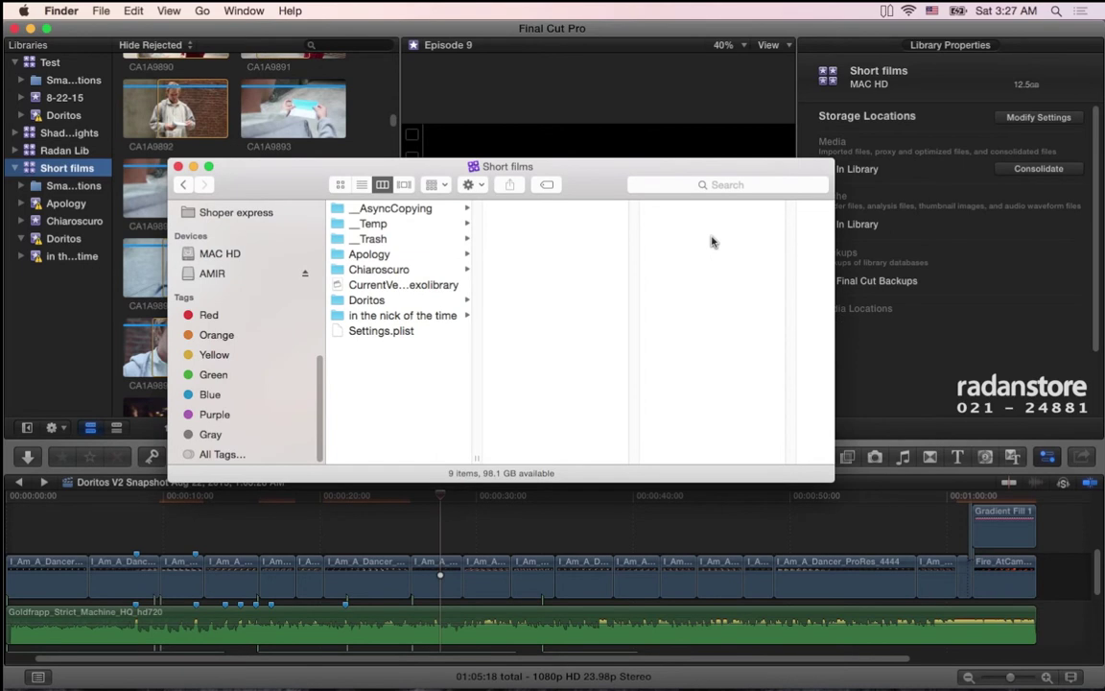
pyautogui.press('super+Up')
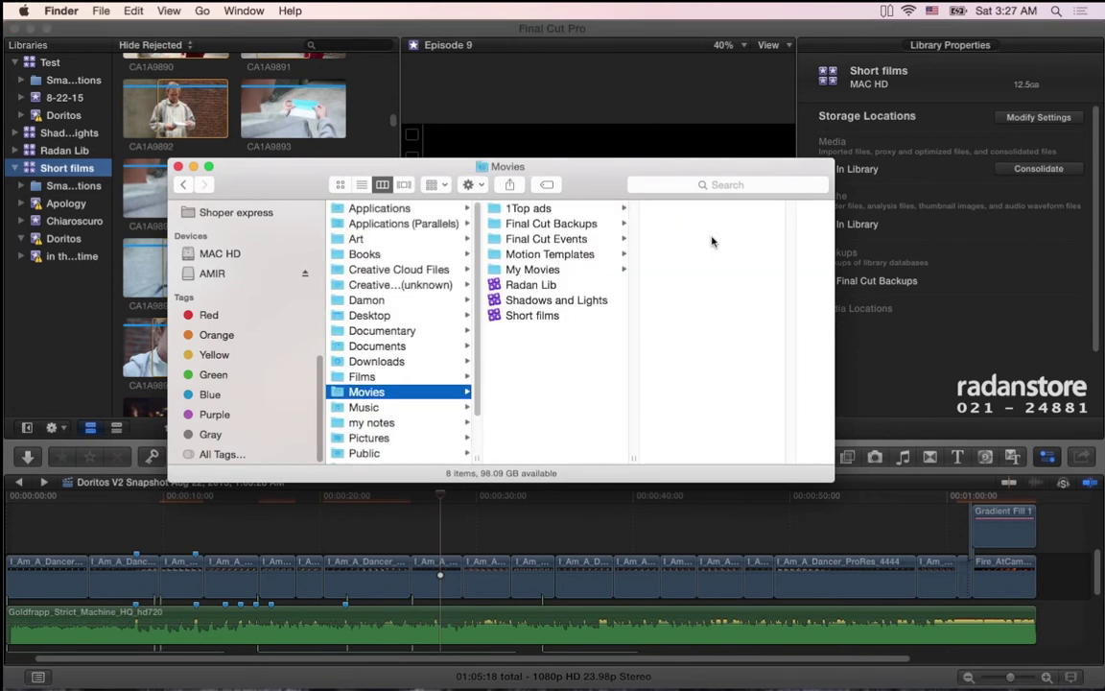
pyautogui.press('Right')
pyautogui.press('Down')
pyautogui.press('Down')
pyautogui.press('Down')
pyautogui.press('Down')
pyautogui.press('Down')
pyautogui.press('Down')
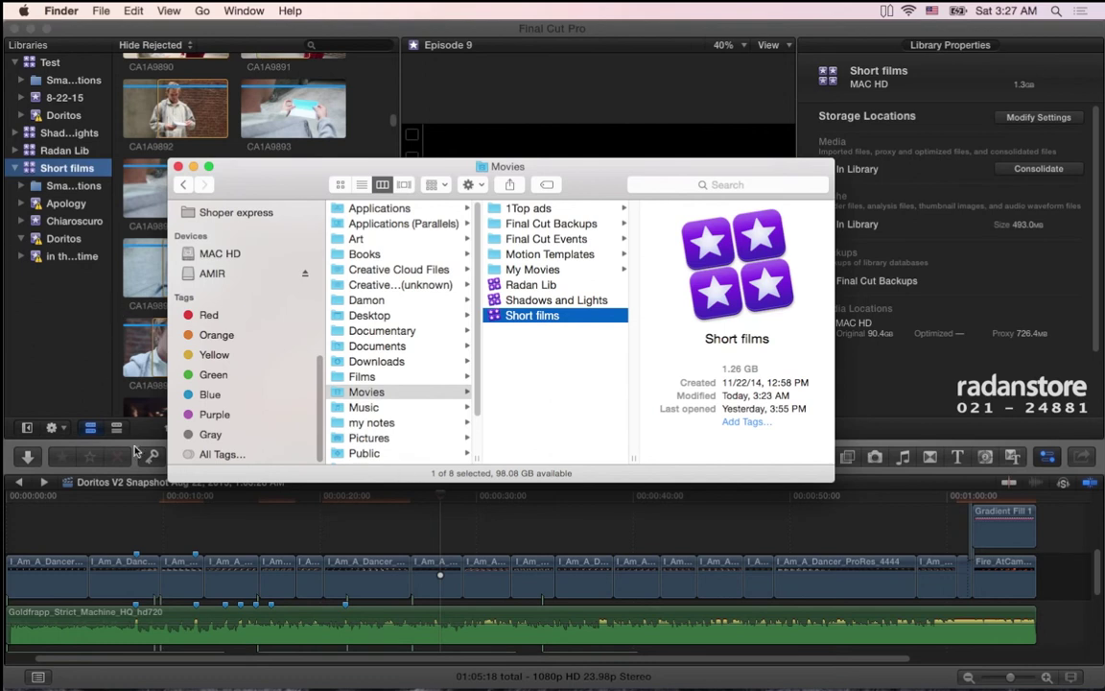
pyautogui.click(868, 472)
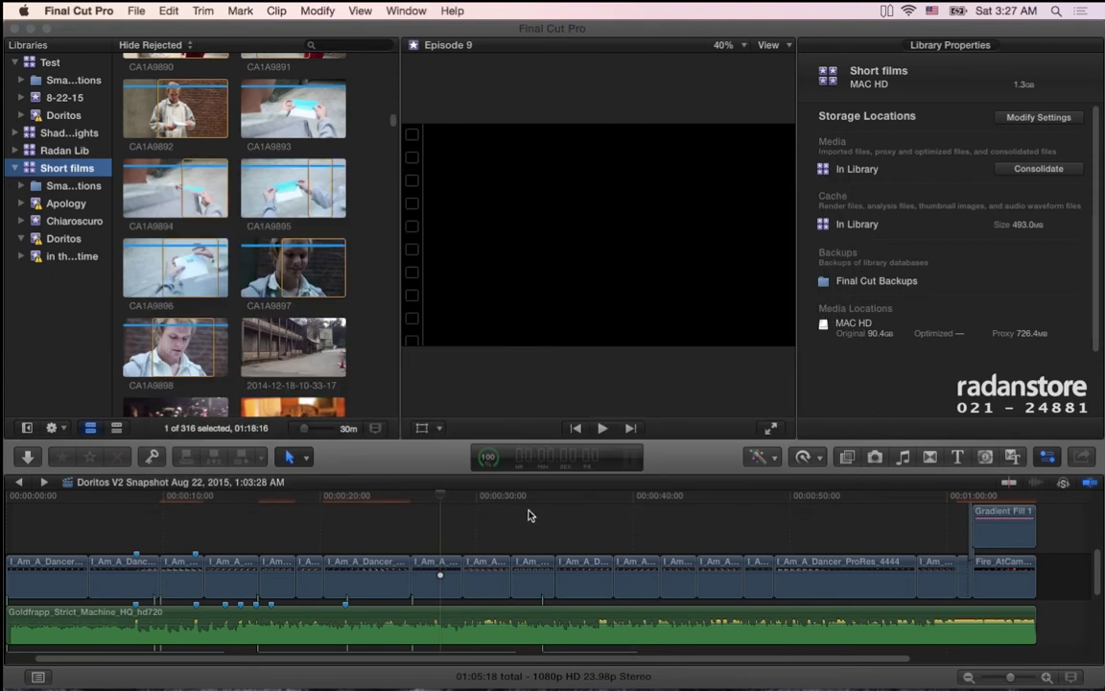
# Select the I_Am_A_Dancer_ProRes_4444 clip in the Doritos V2 Snapshot timeline and open the Effects browser.
pyautogui.click(440, 498)
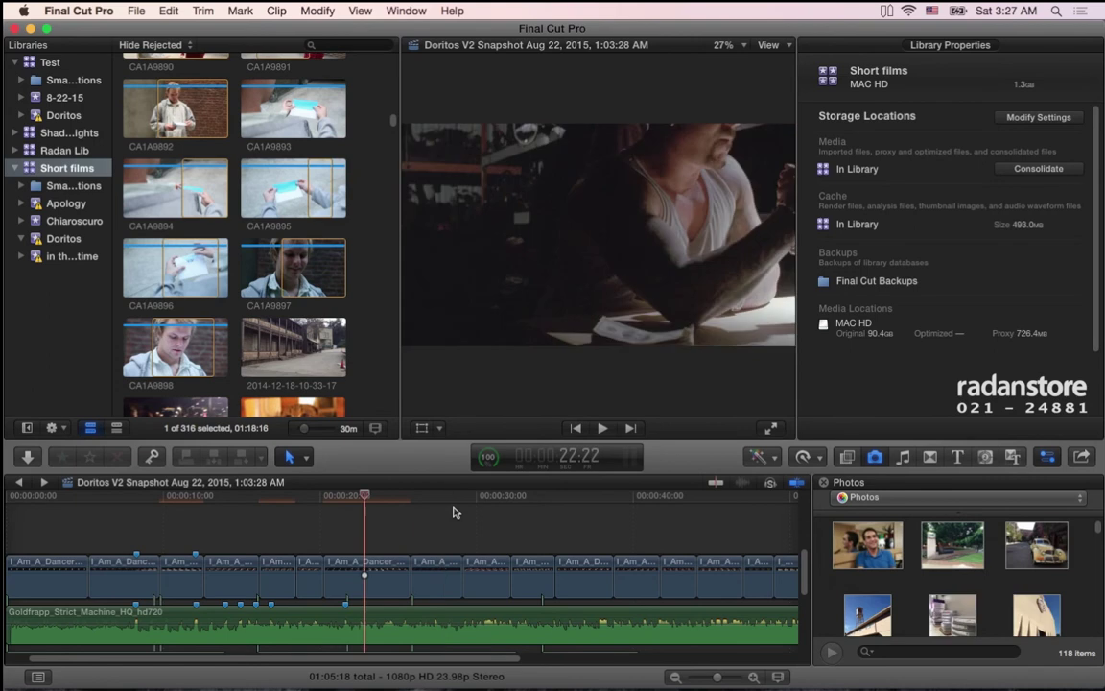
pyautogui.click(456, 512)
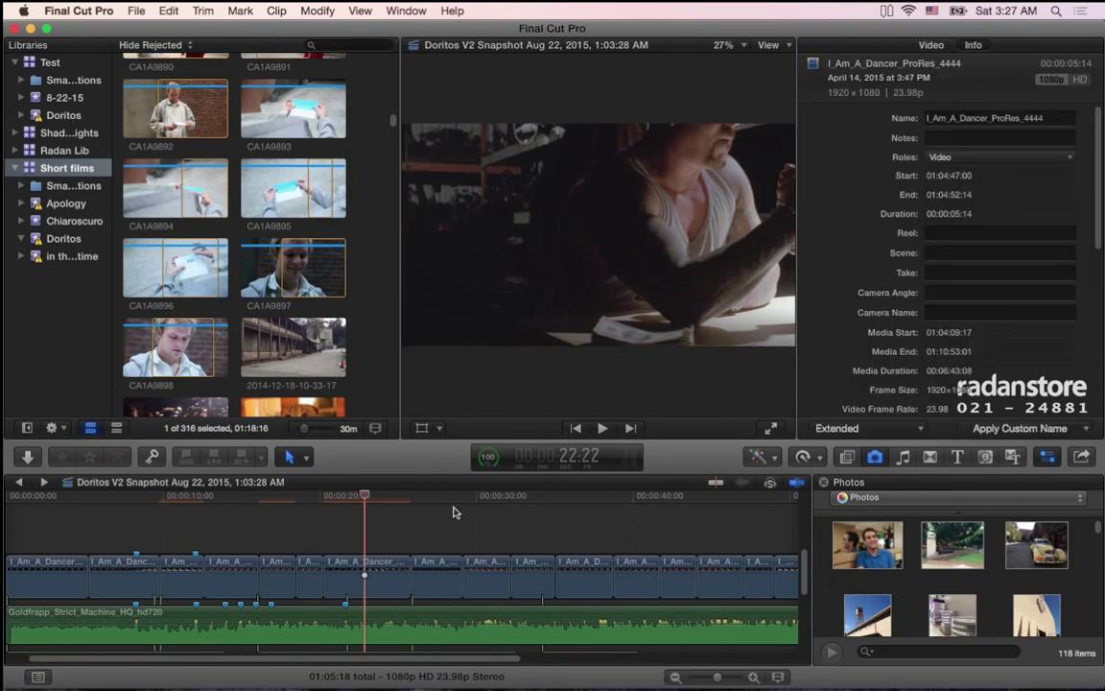
pyautogui.click(380, 563)
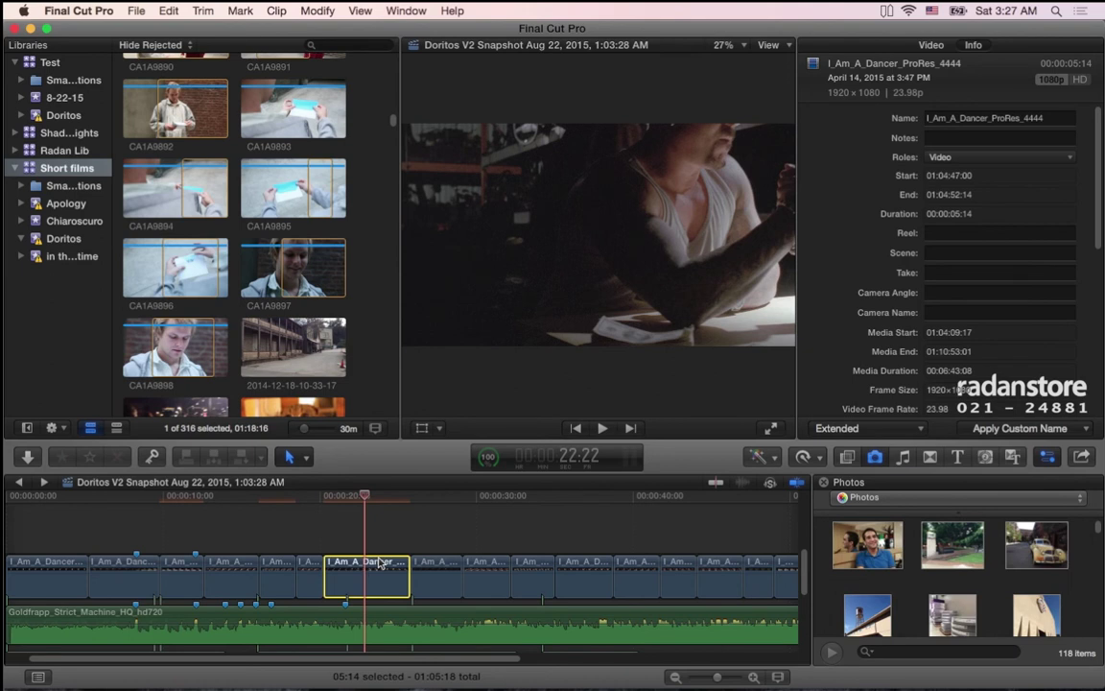
pyautogui.click(848, 458)
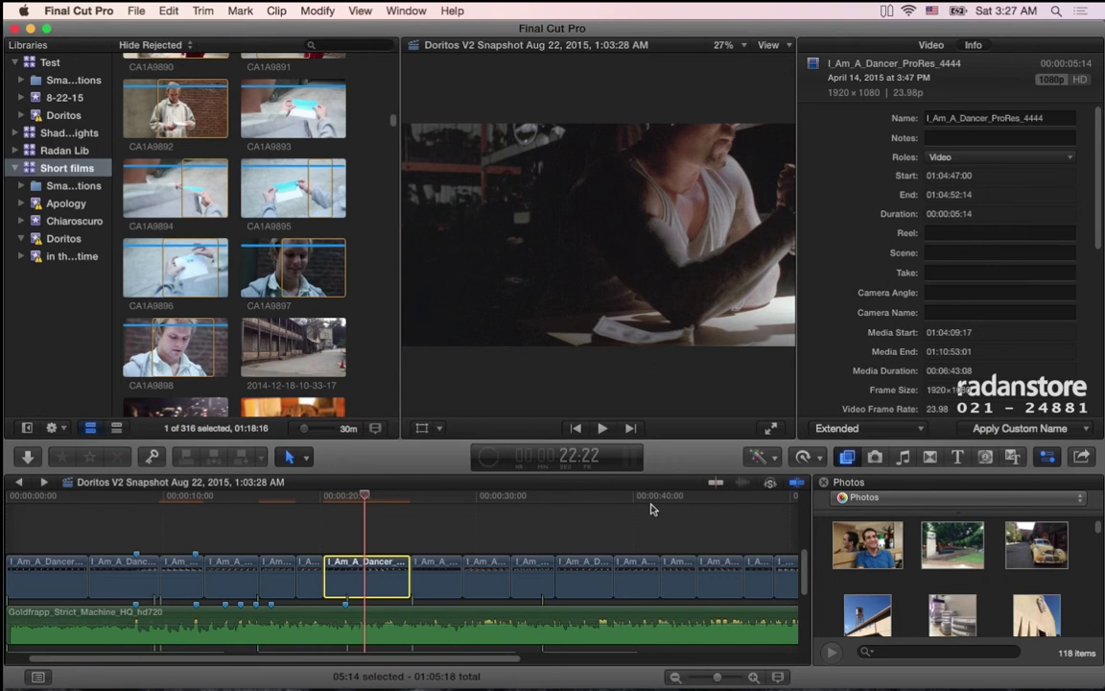
pyautogui.press('super+5')
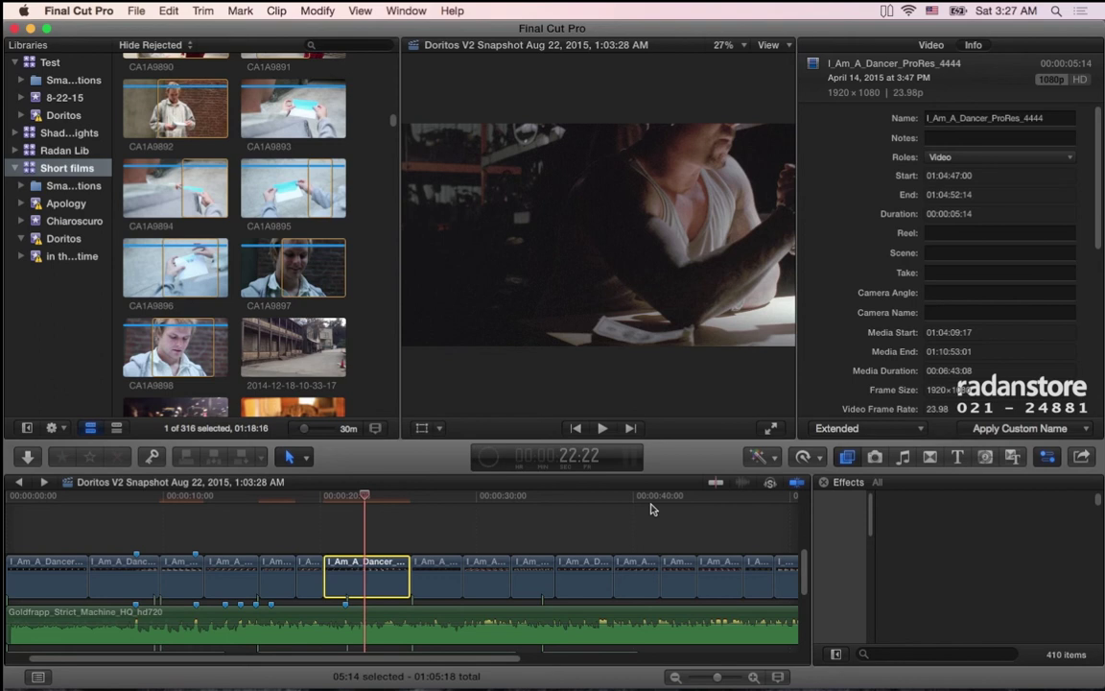